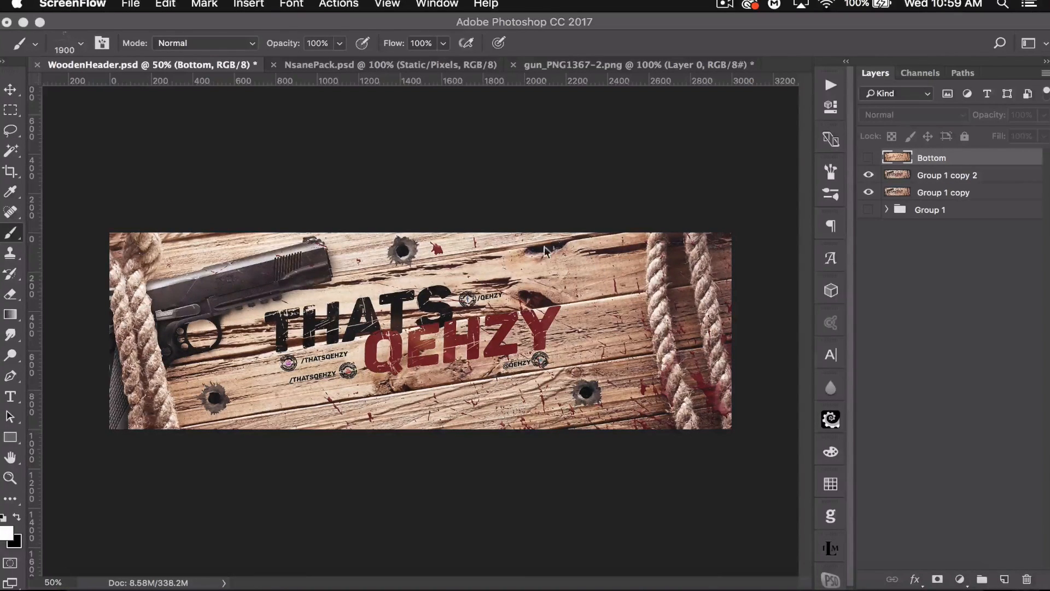
- Make the Bottom wood-texture layer visible
{"action": "left_click", "coordinate": [869, 158]}
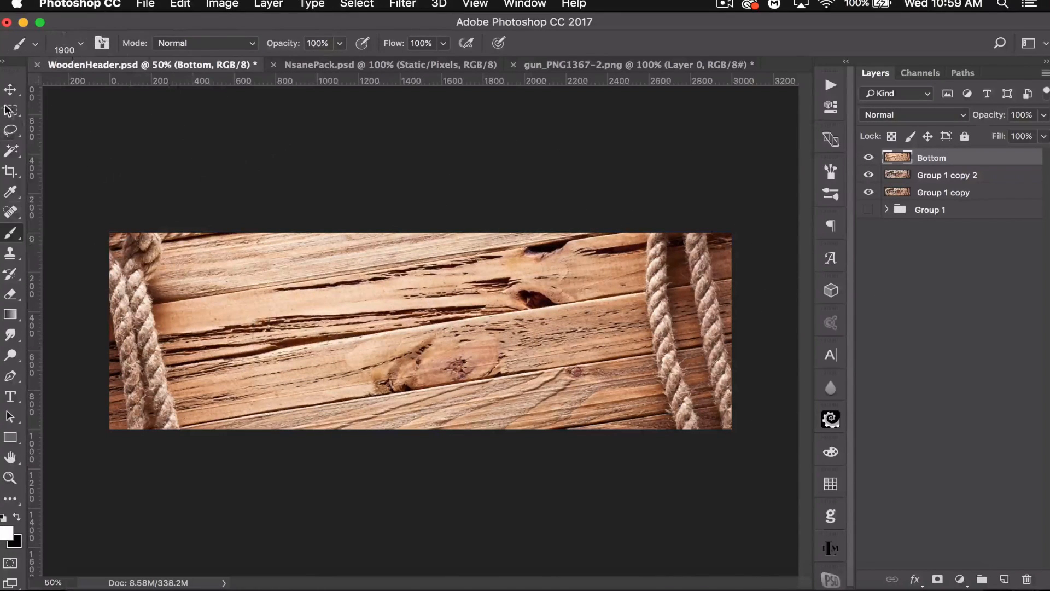
{"action": "left_click", "coordinate": [10, 89]}
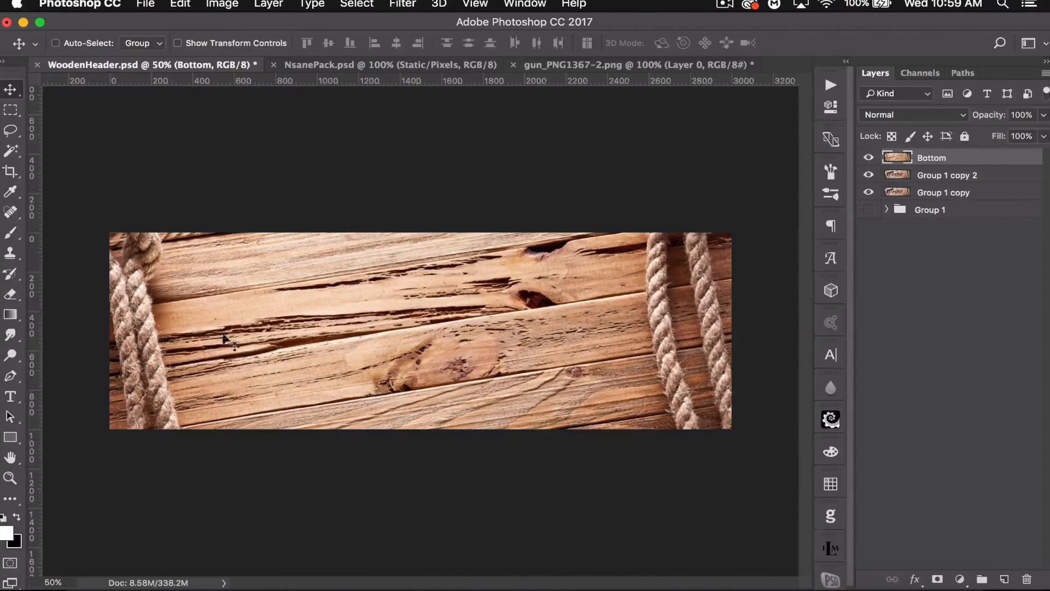
- Add a text layer reading thats centred on the canvas guide
{"action": "left_click", "coordinate": [12, 400]}
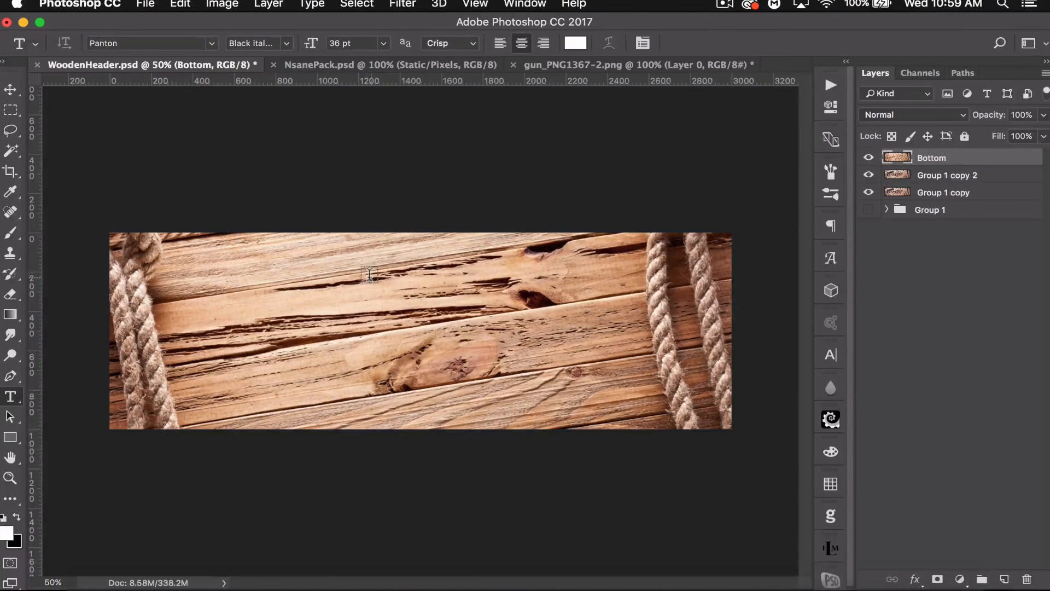
{"action": "key", "text": "super+h"}
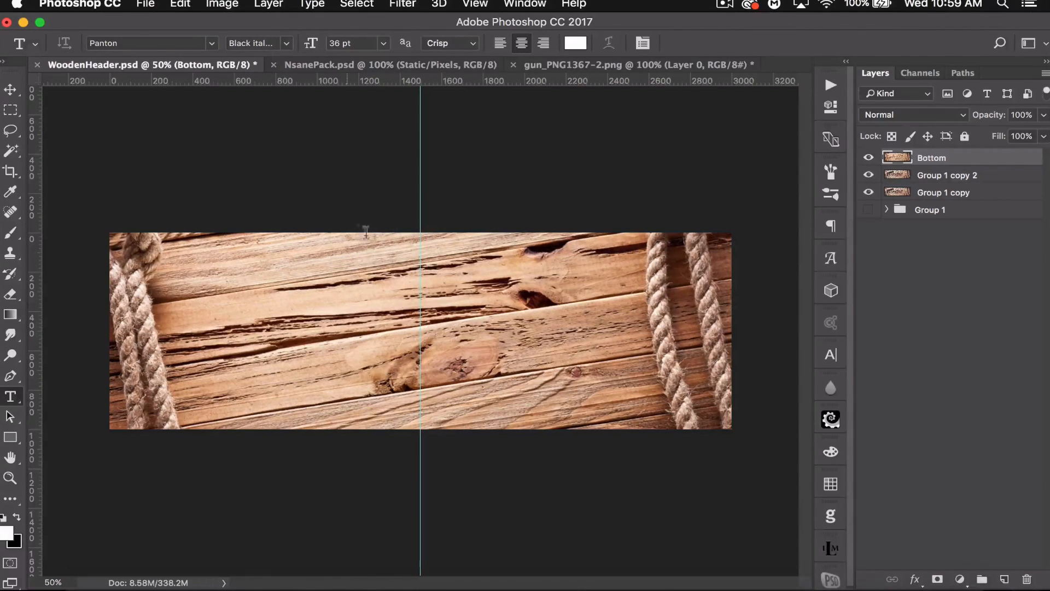
{"action": "left_click", "coordinate": [420, 344]}
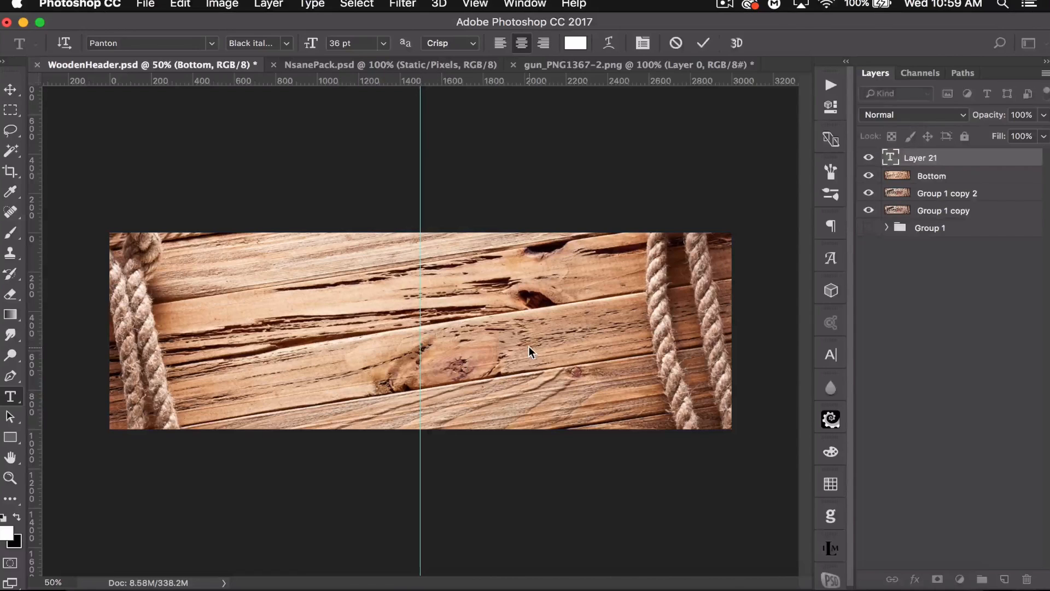
{"action": "type", "text": "thats"}
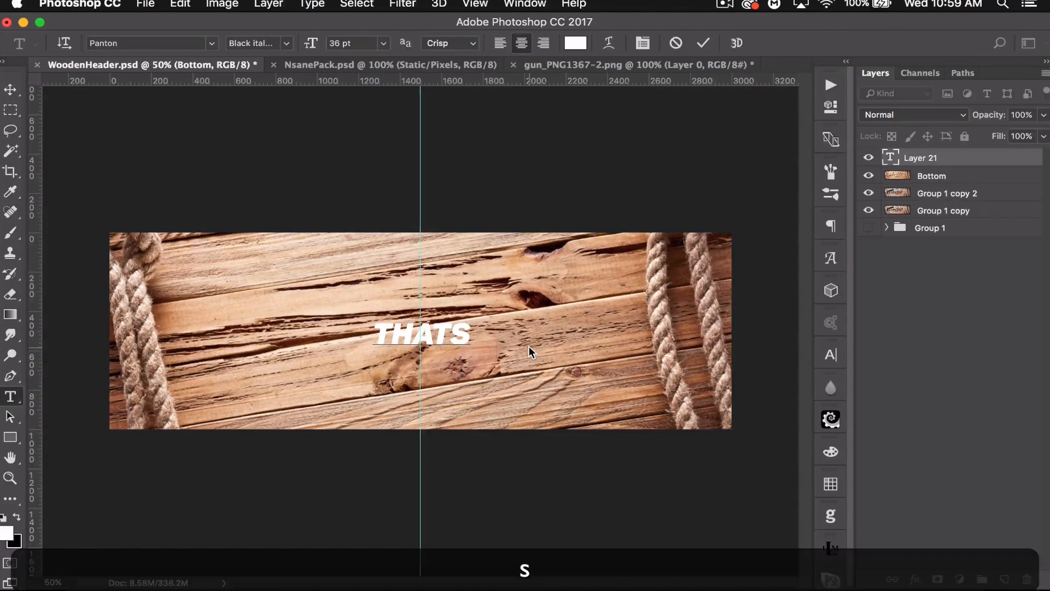
{"action": "left_click", "coordinate": [10, 89]}
- Duplicate the thats text layer as a second line reading qehzy placed just below it
{"action": "key", "text": "ctrl+j"}
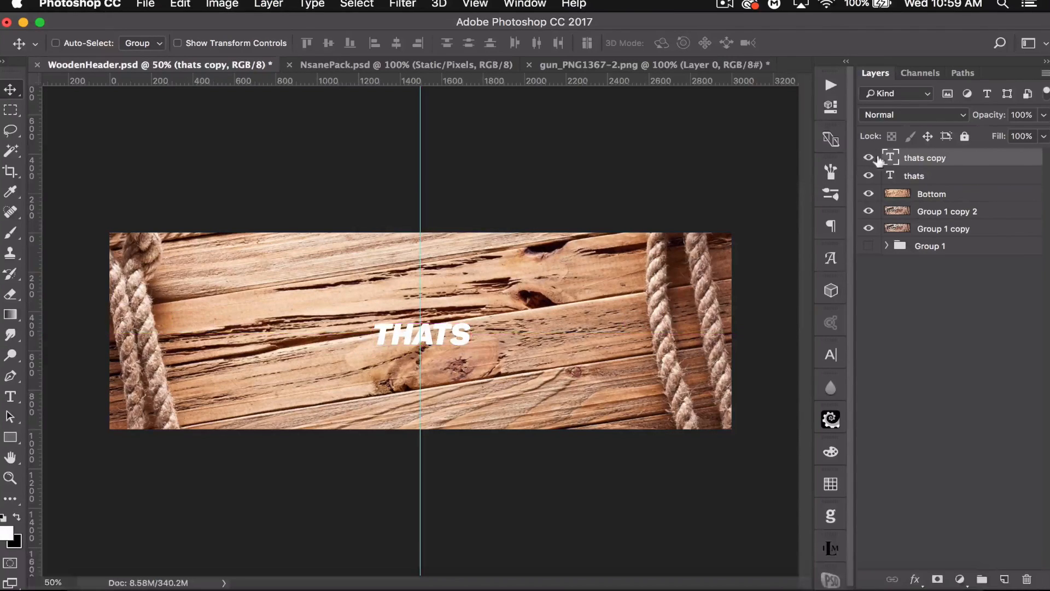
{"action": "double_click", "coordinate": [882, 157]}
{"action": "type", "text": "qeezy"}
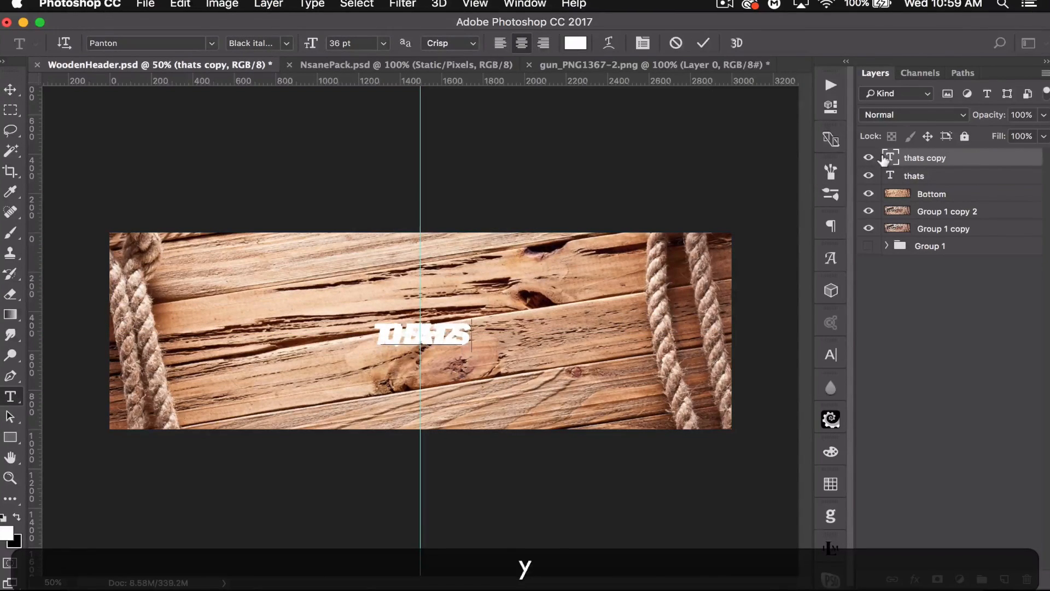
{"action": "left_click", "coordinate": [11, 90]}
{"action": "left_click_drag", "start_coordinate": [440, 331], "coordinate": [441, 360]}
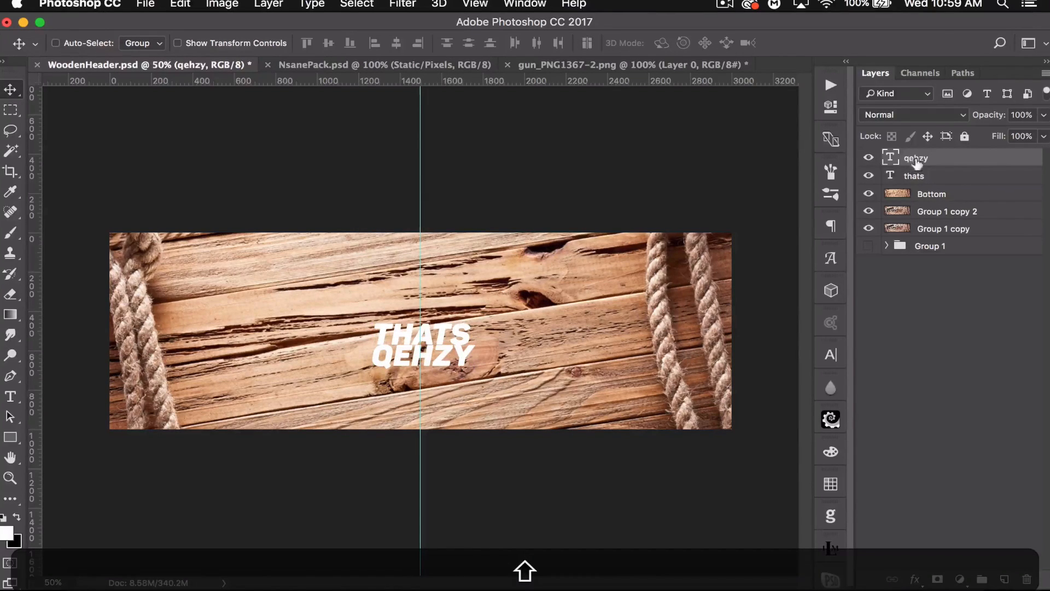
- Set the thats text colour to #121212
{"action": "double_click", "coordinate": [891, 175]}
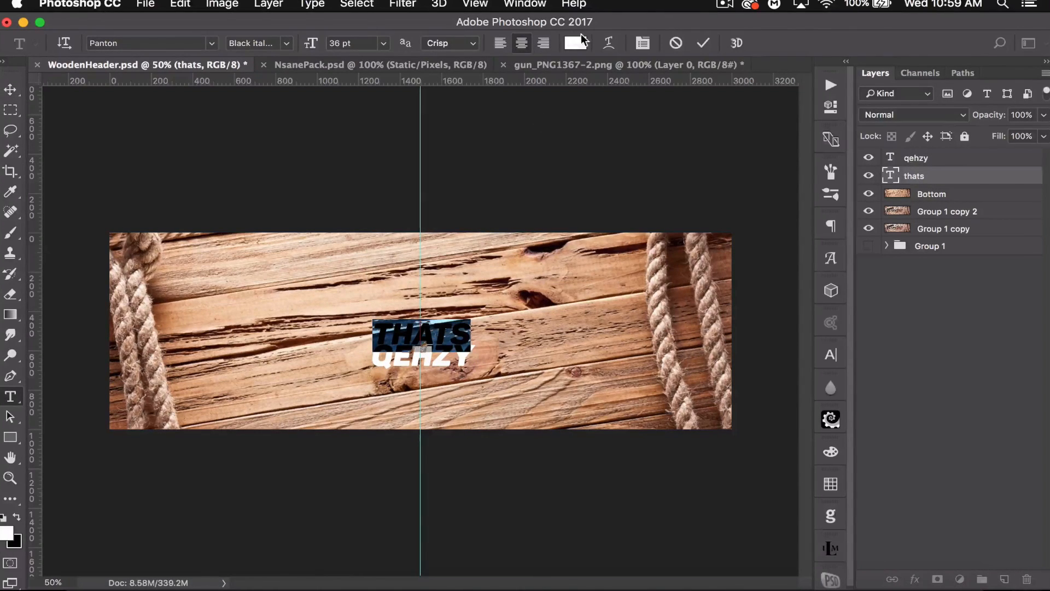
{"action": "left_click", "coordinate": [578, 43]}
{"action": "type", "text": "121212"}
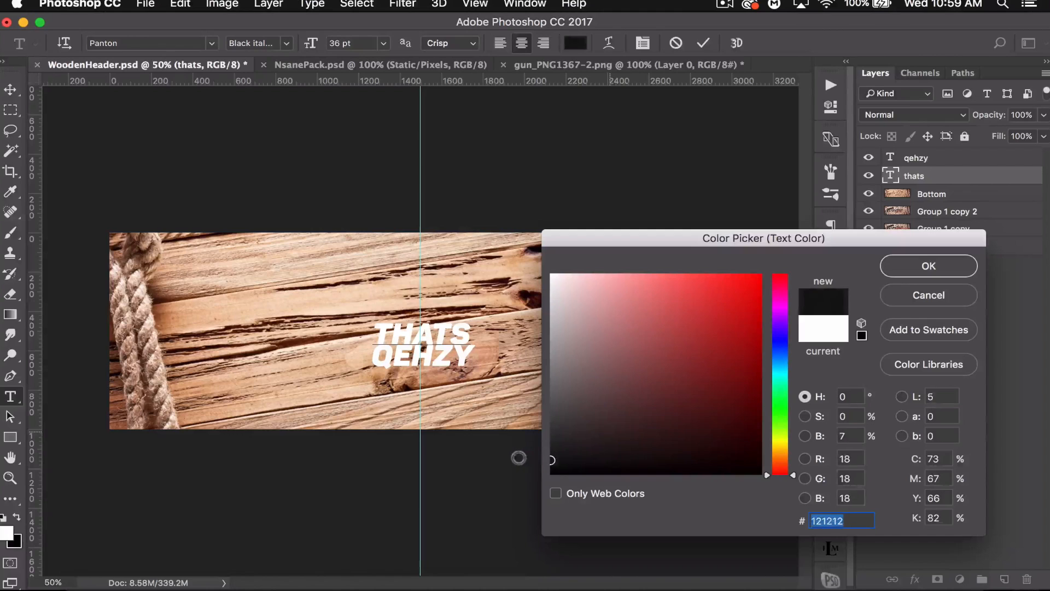
{"action": "left_click", "coordinate": [941, 264]}
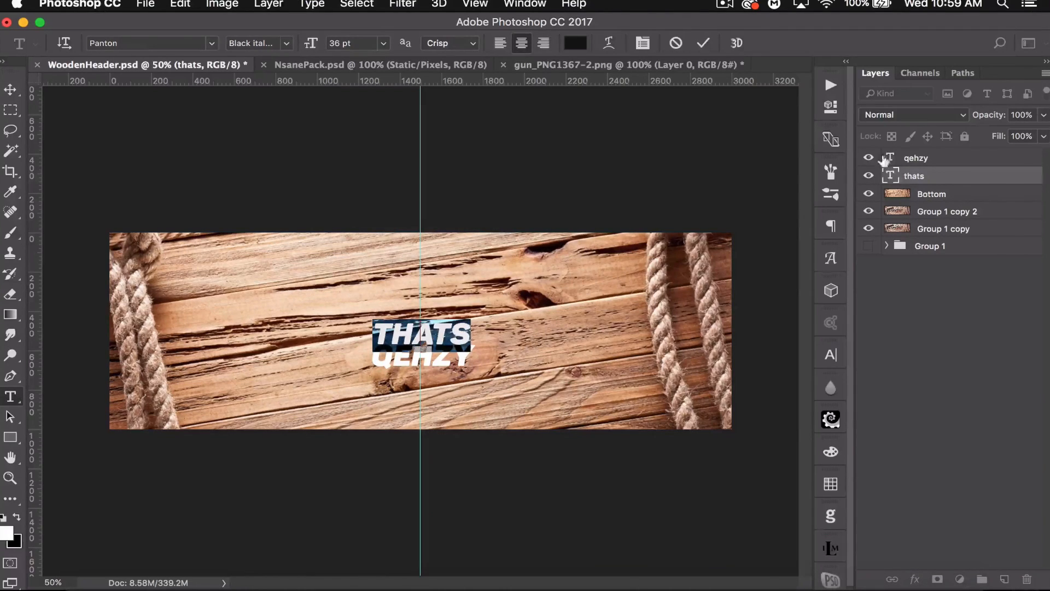
- Set the qehzy text colour to dark red #771616
{"action": "double_click", "coordinate": [890, 158]}
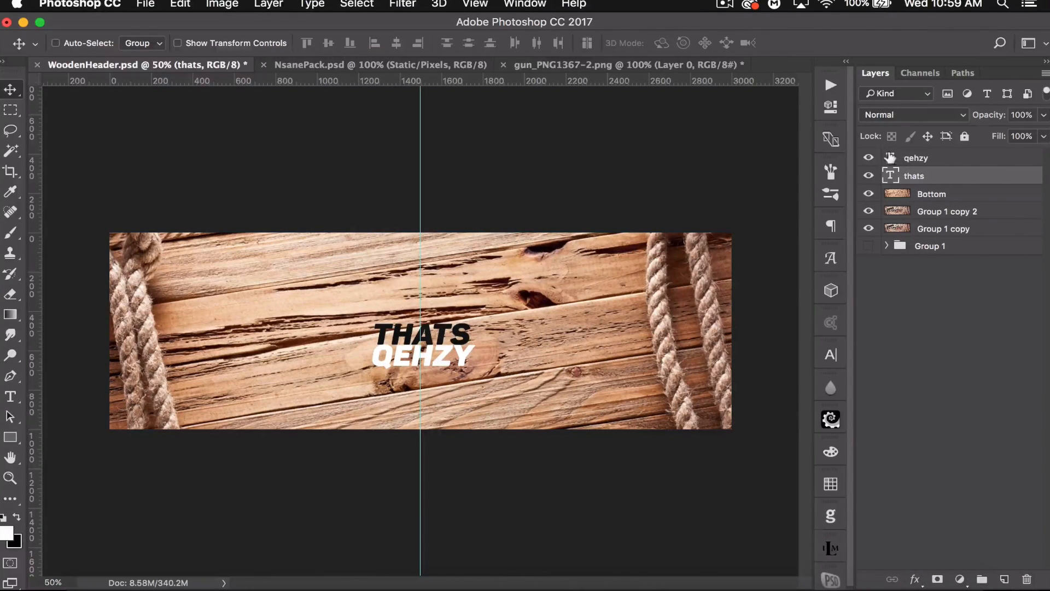
{"action": "double_click", "coordinate": [891, 158]}
{"action": "left_click", "coordinate": [575, 43]}
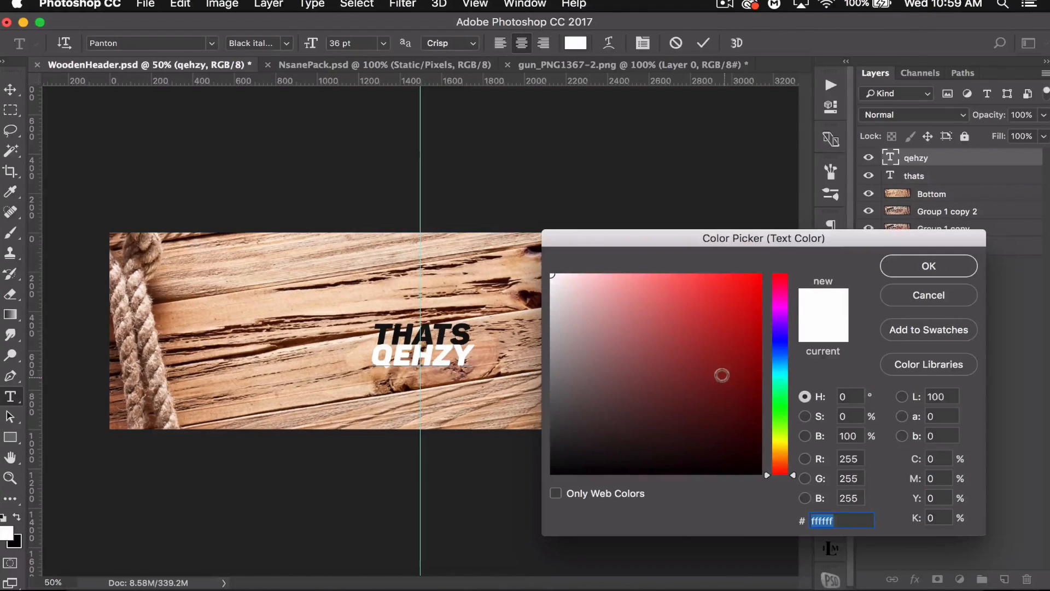
{"action": "left_click", "coordinate": [721, 395]}
{"action": "left_click_drag", "start_coordinate": [721, 395], "coordinate": [722, 391]}
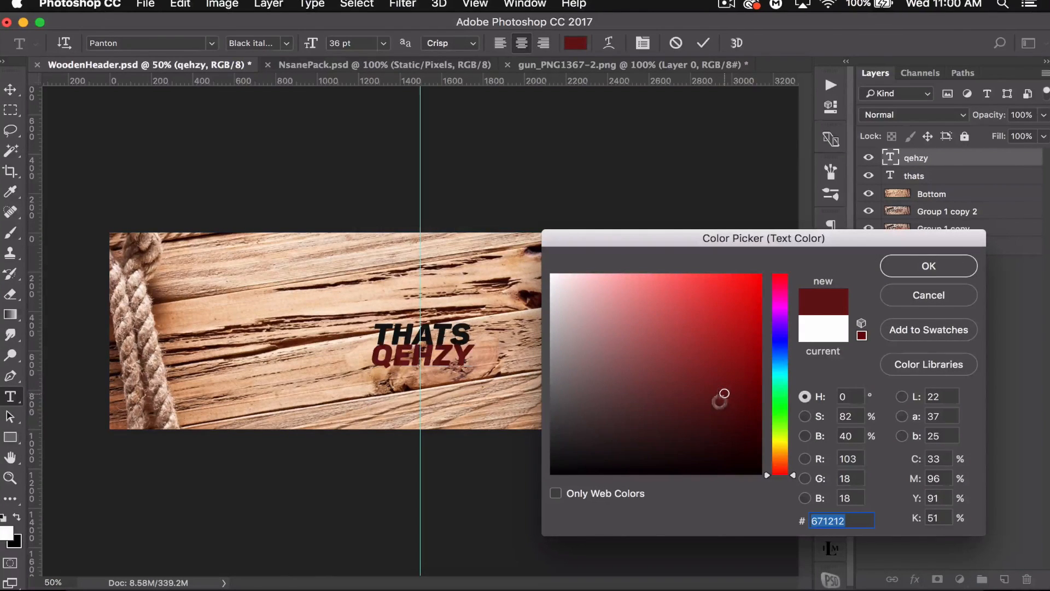
{"action": "left_click_drag", "start_coordinate": [724, 393], "coordinate": [721, 379]}
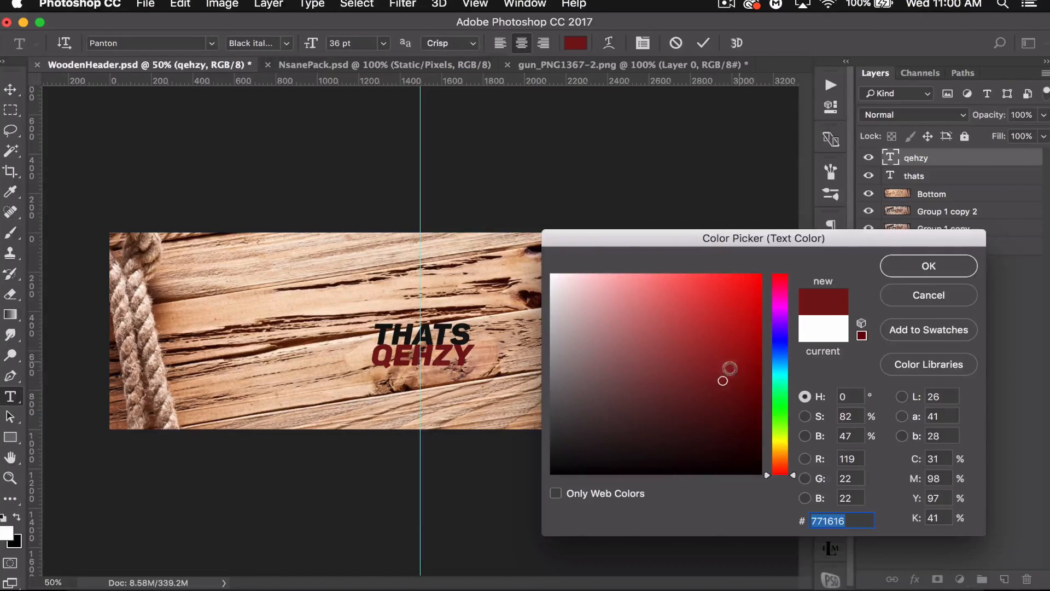
{"action": "left_click", "coordinate": [928, 266]}
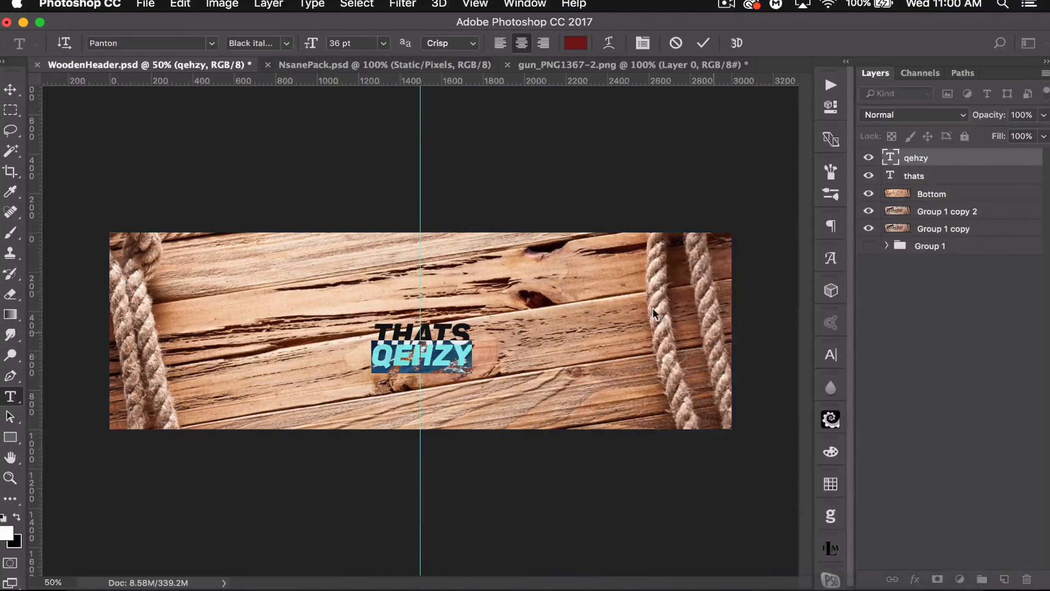
- Set the foreground colour to the same dark red by sampling the qehzy text
{"action": "left_click", "coordinate": [5, 533]}
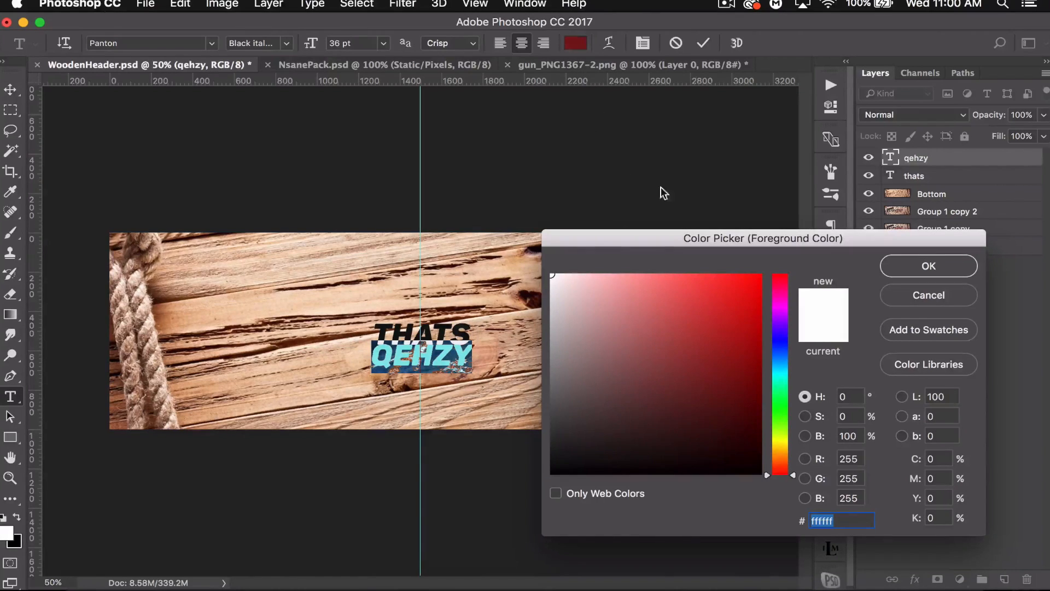
{"action": "left_click", "coordinate": [899, 288]}
{"action": "left_click", "coordinate": [10, 89]}
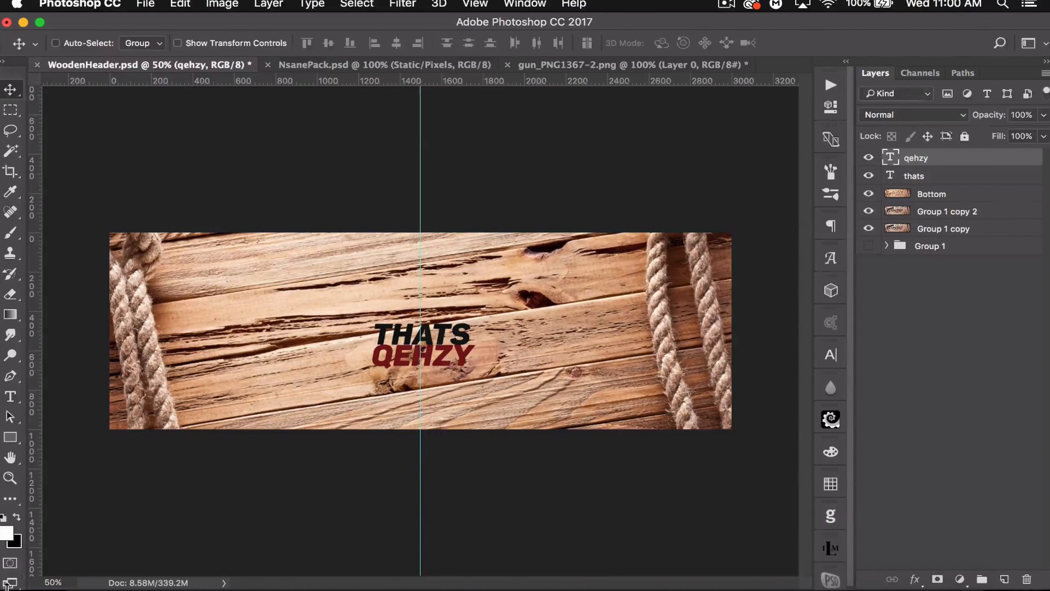
{"action": "left_click", "coordinate": [6, 534]}
{"action": "left_click", "coordinate": [385, 352]}
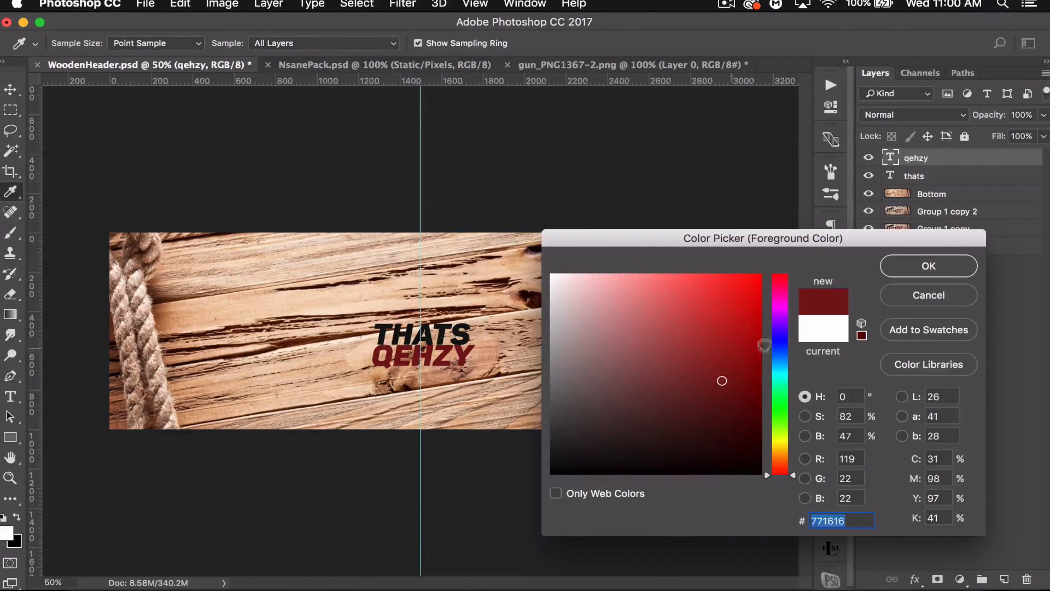
{"action": "left_click", "coordinate": [957, 264]}
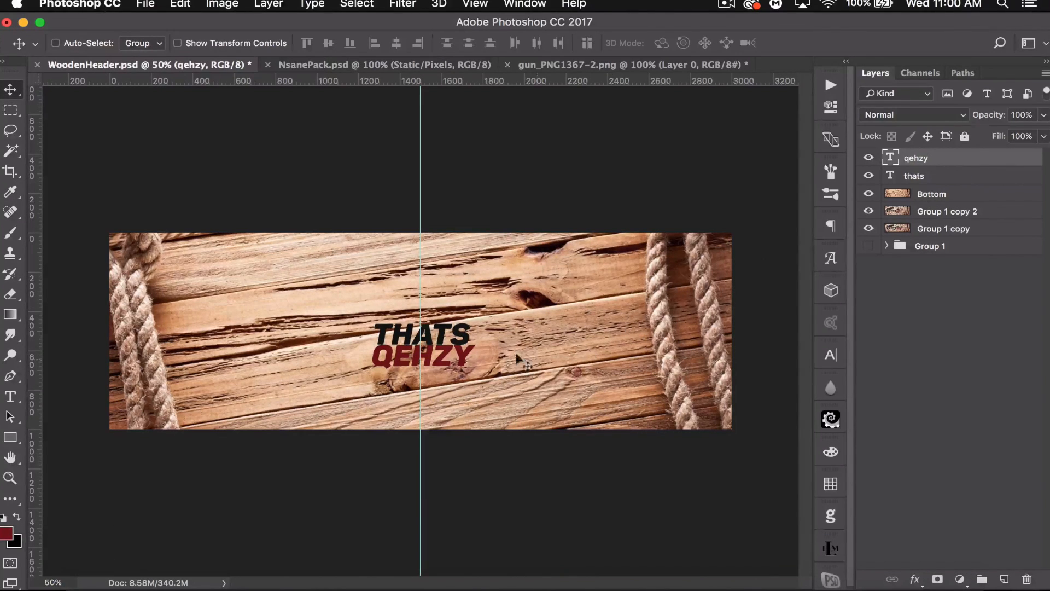
- Offset the qehzy text to the right beneath THATS
{"action": "left_click_drag", "start_coordinate": [433, 353], "coordinate": [496, 350]}
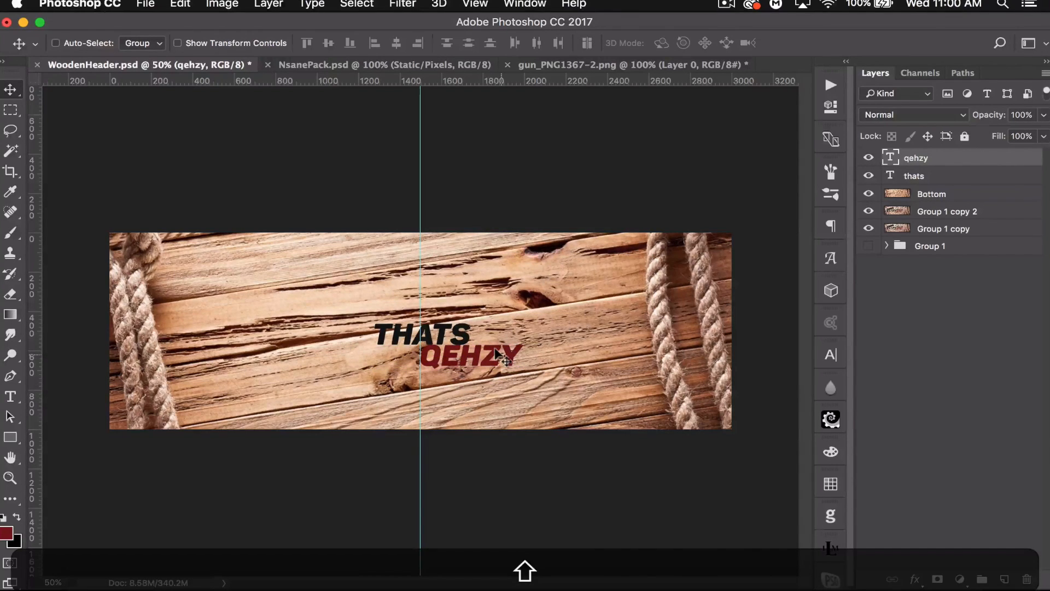
{"action": "key", "text": "Up"}
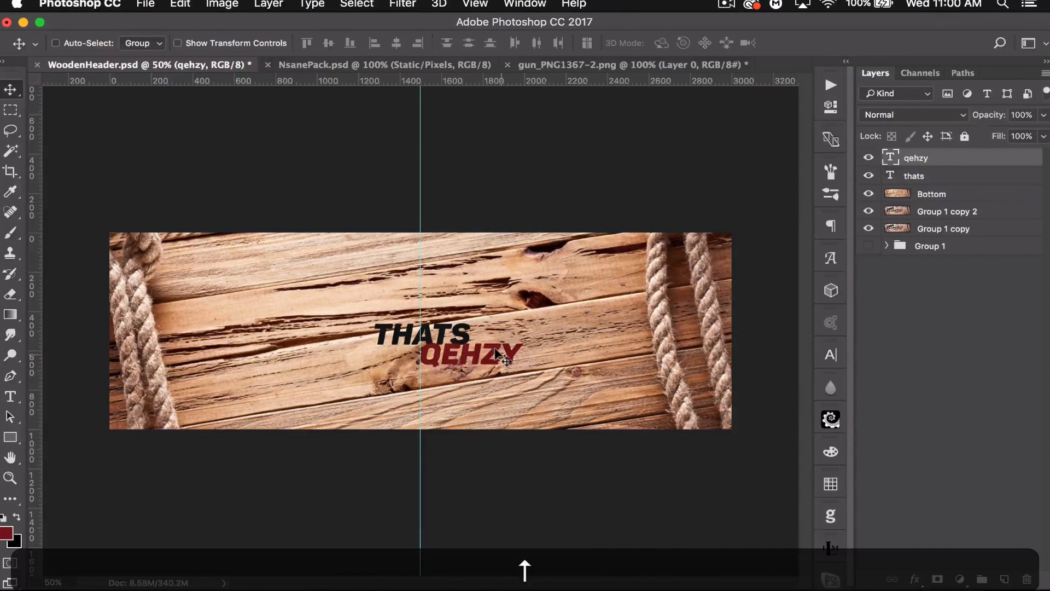
- Rotate both text layers together by about -9.3° and nudge them slightly upward
{"action": "left_click", "coordinate": [954, 175], "text": "shift"}
{"action": "key", "text": "super+t"}
{"action": "left_click_drag", "start_coordinate": [476, 345], "coordinate": [624, 348]}
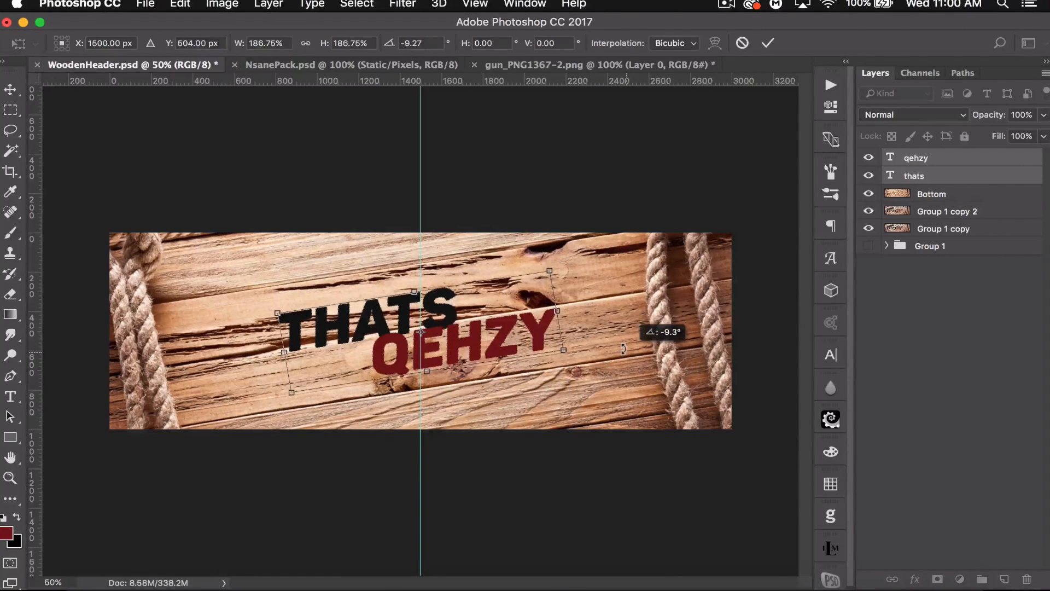
{"action": "left_click_drag", "start_coordinate": [624, 349], "coordinate": [624, 349]}
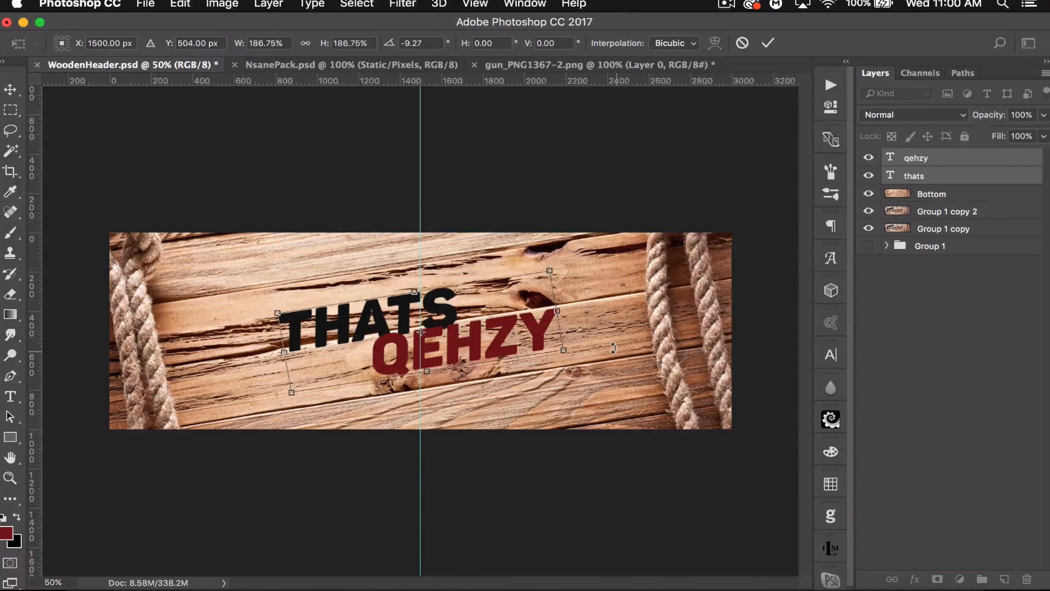
{"action": "key", "text": "Return"}
{"action": "key", "text": "Up"}
{"action": "key", "text": "Up"}
{"action": "key", "text": "Up"}
{"action": "key", "text": "Up"}
{"action": "key", "text": "Up"}
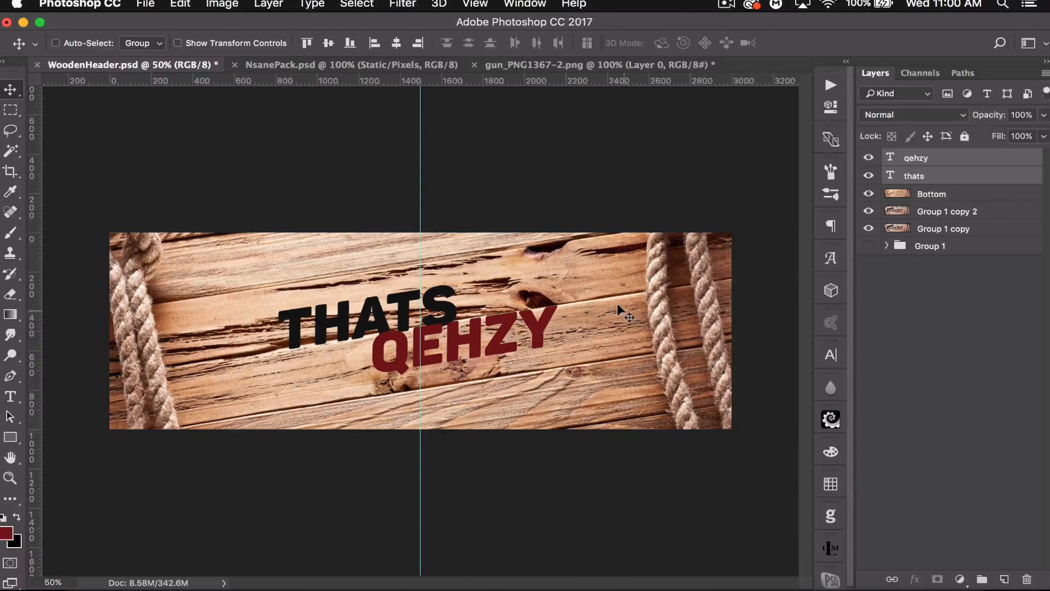
{"action": "key", "text": "Up"}
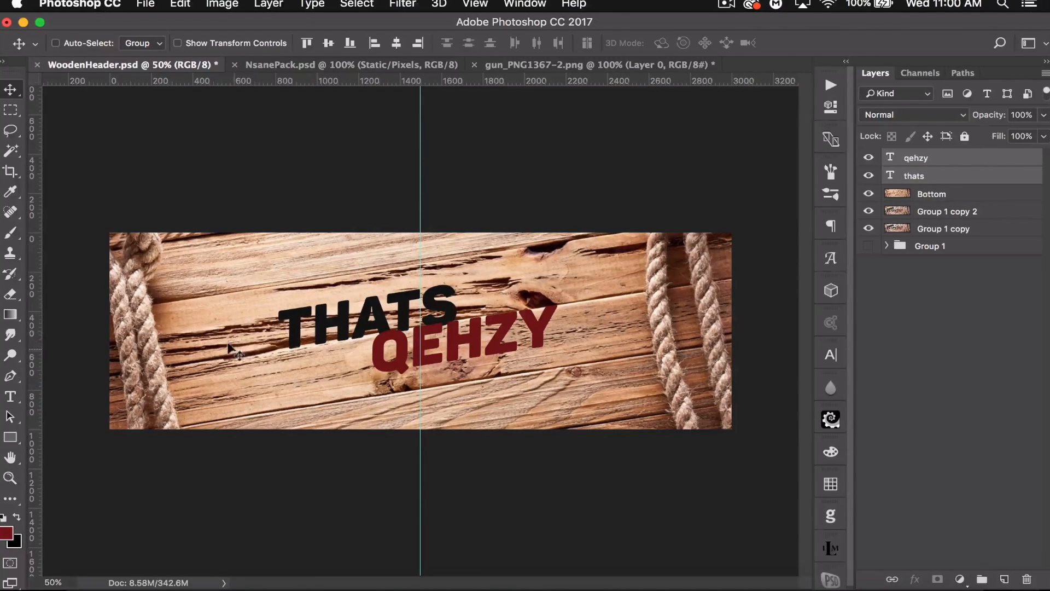
- Hide the guides and add a layer mask to each of the thats and qehzy text layers
{"action": "key", "text": "super+h"}
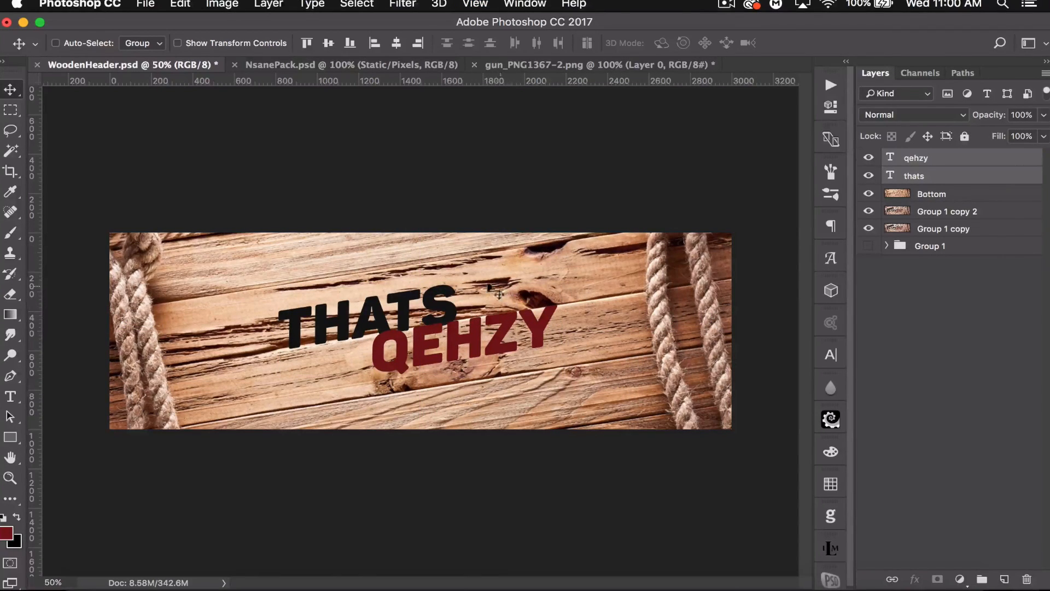
{"action": "left_click", "coordinate": [968, 159]}
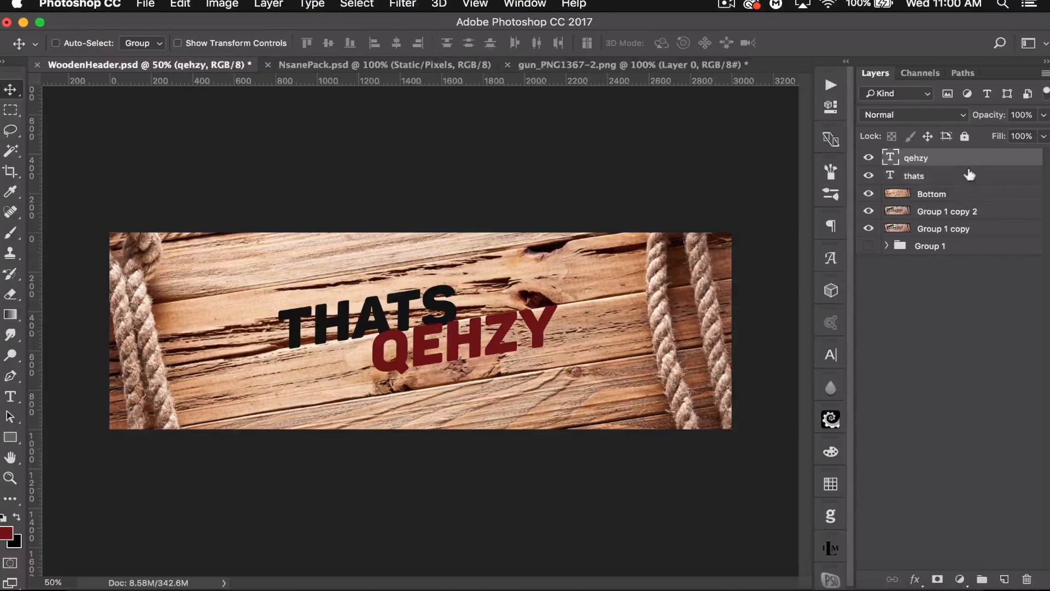
{"action": "left_click", "coordinate": [968, 175]}
{"action": "left_click", "coordinate": [937, 578]}
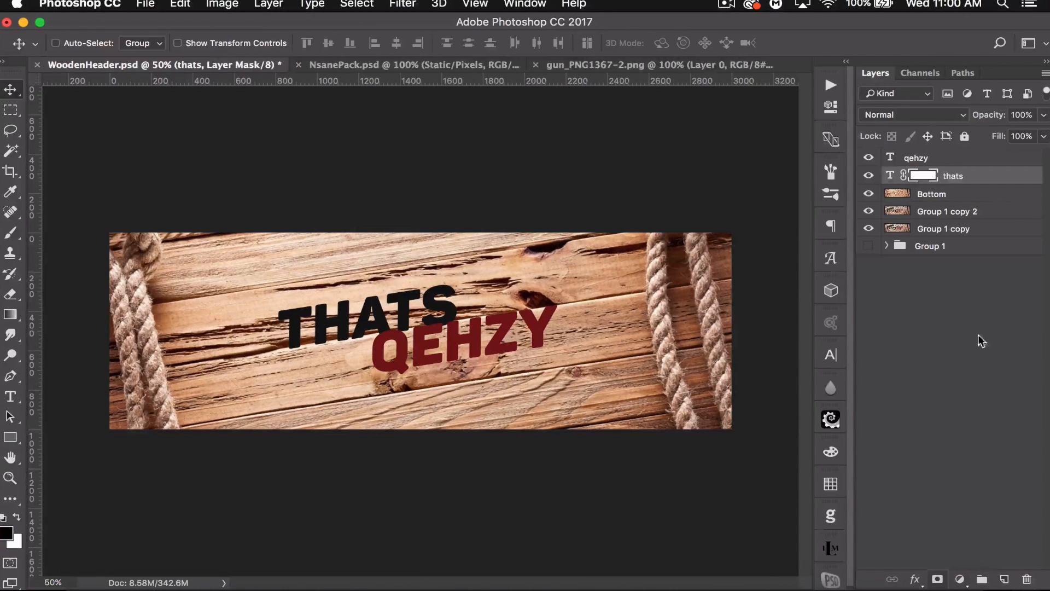
{"action": "left_click", "coordinate": [948, 157]}
{"action": "left_click", "coordinate": [938, 579]}
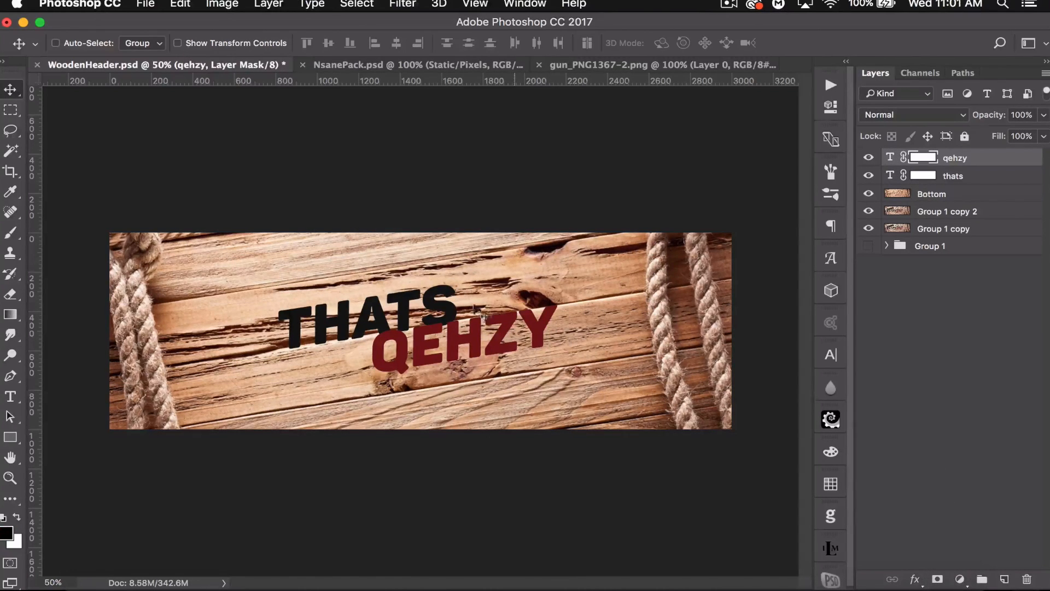
- Stamp a 1900 px grunge brush onto the qehzy layer mask to distress the lettering
{"action": "left_click", "coordinate": [10, 233]}
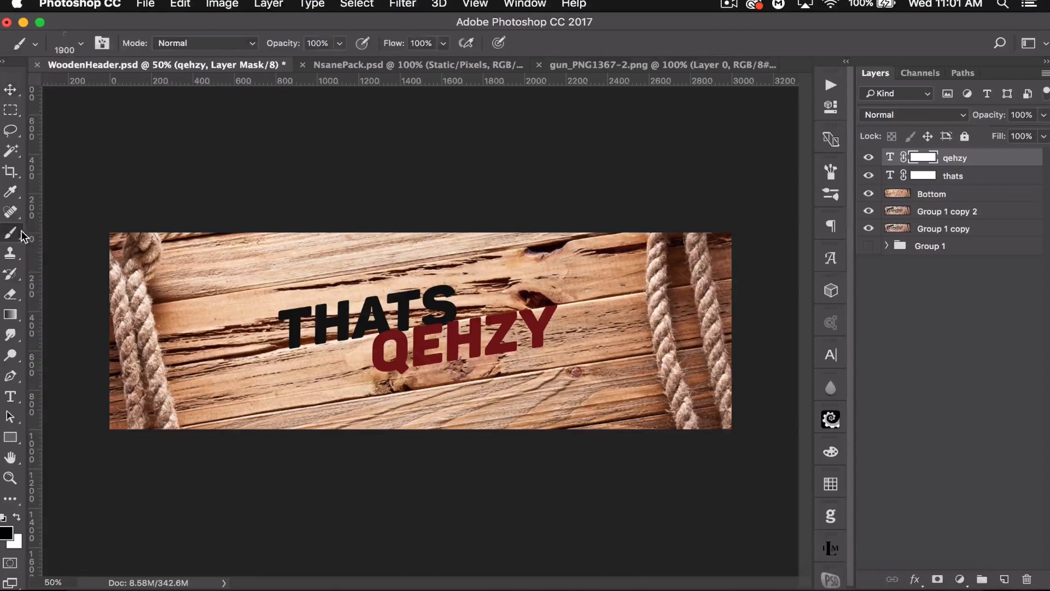
{"action": "left_click", "coordinate": [80, 44]}
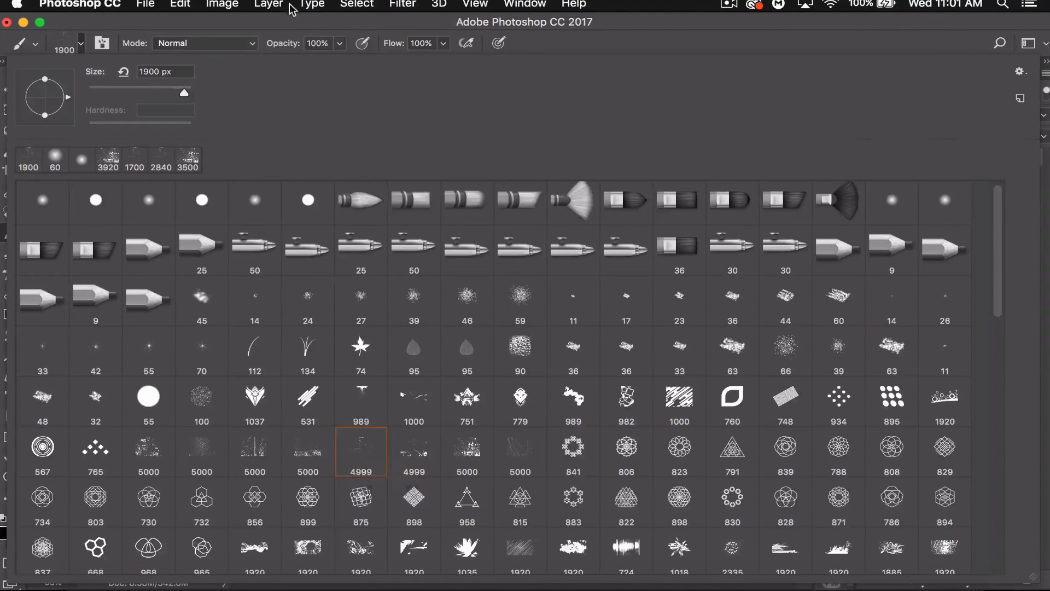
{"action": "left_click", "coordinate": [289, 23]}
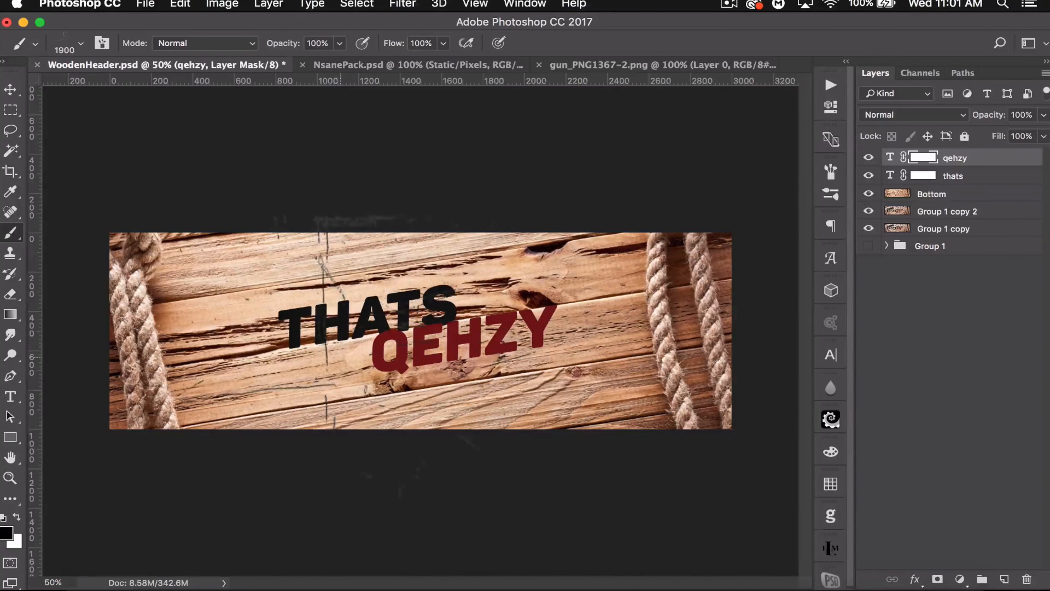
{"action": "left_click", "coordinate": [444, 408]}
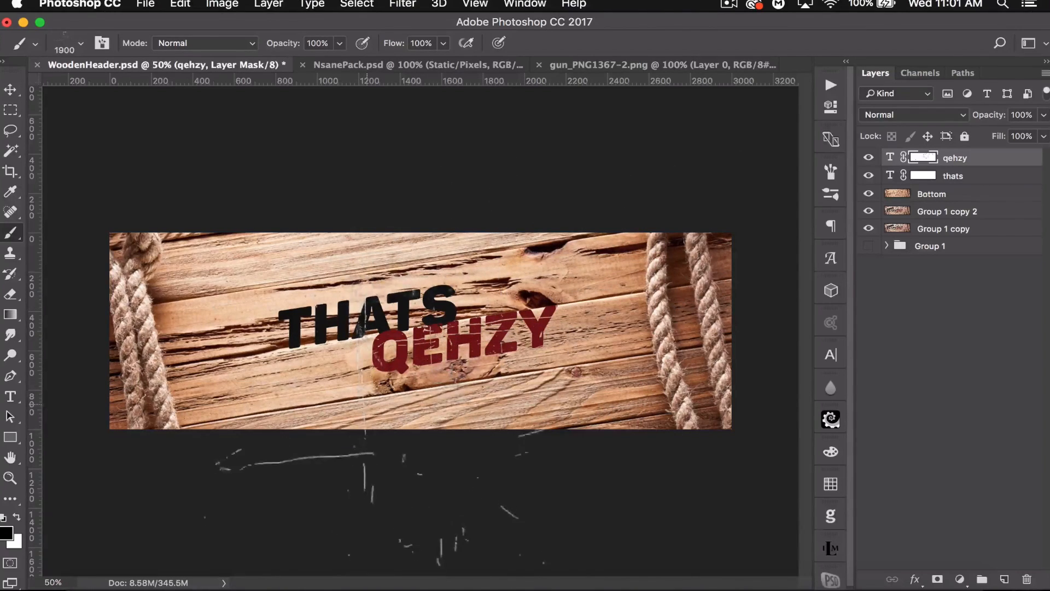
{"action": "left_click", "coordinate": [258, 408]}
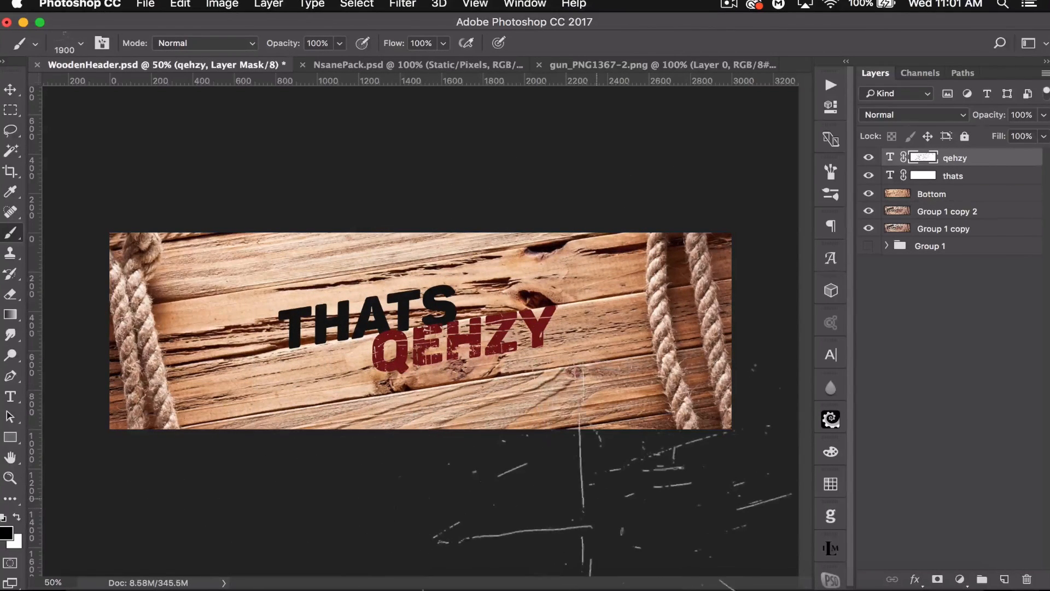
{"action": "key", "text": "super+z"}
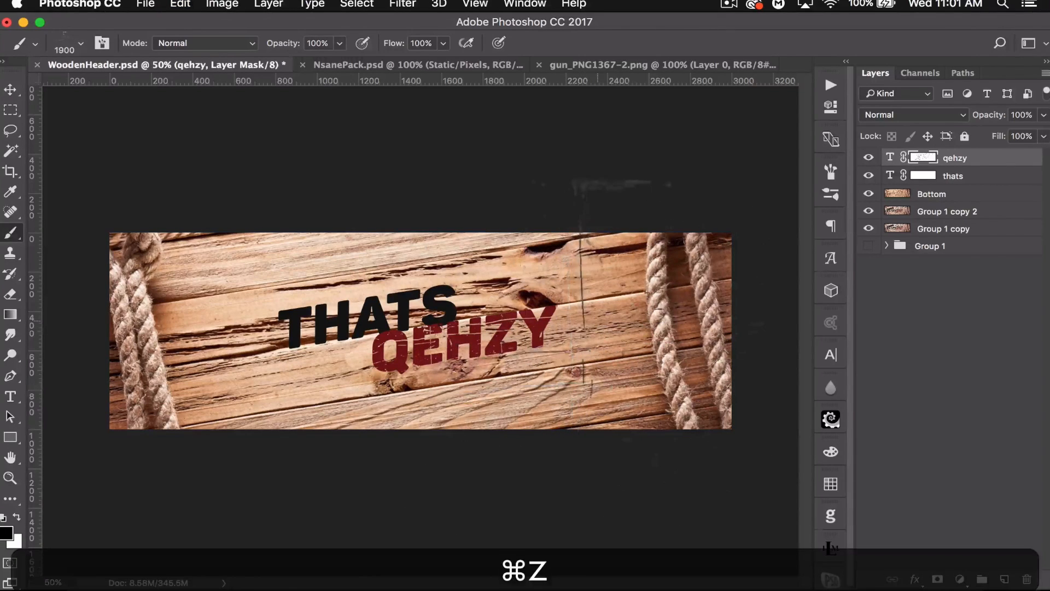
{"action": "key", "text": "super+z"}
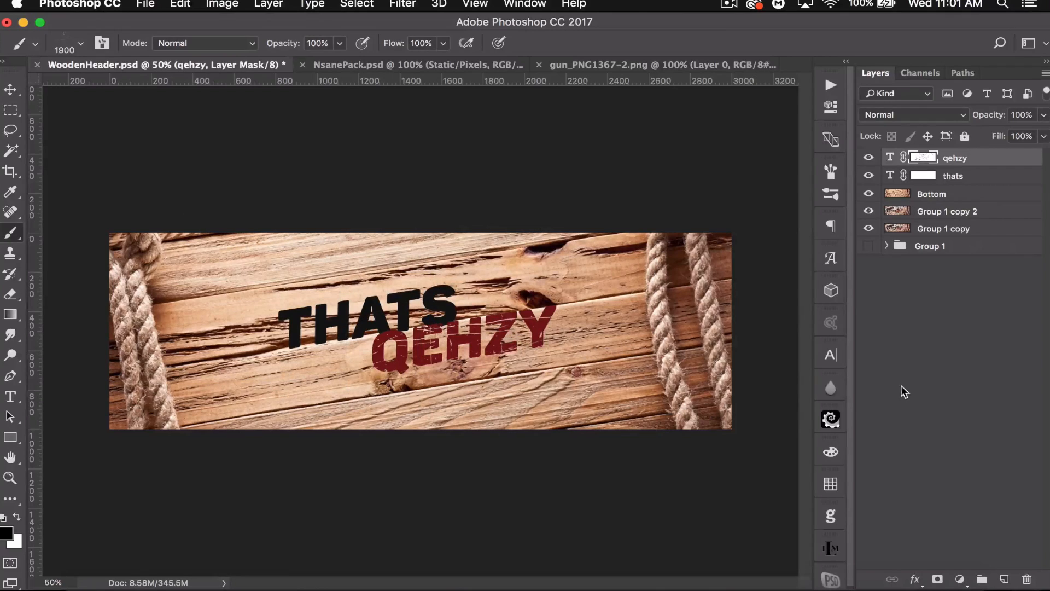
- Stamp the grunge brush onto the thats layer mask to distress the THATS lettering
{"action": "left_click", "coordinate": [923, 175]}
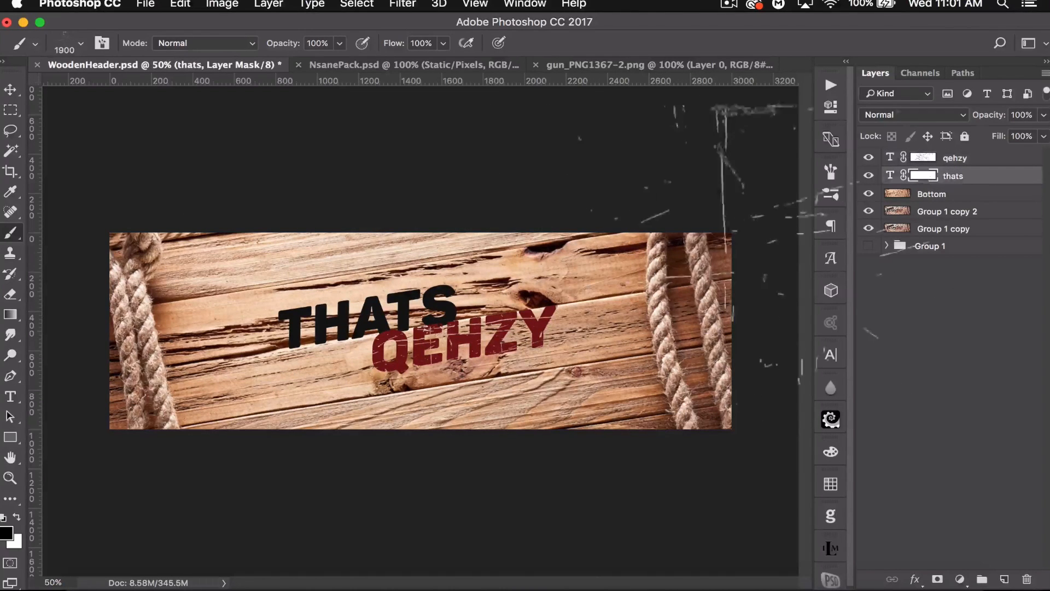
{"action": "left_click", "coordinate": [457, 419]}
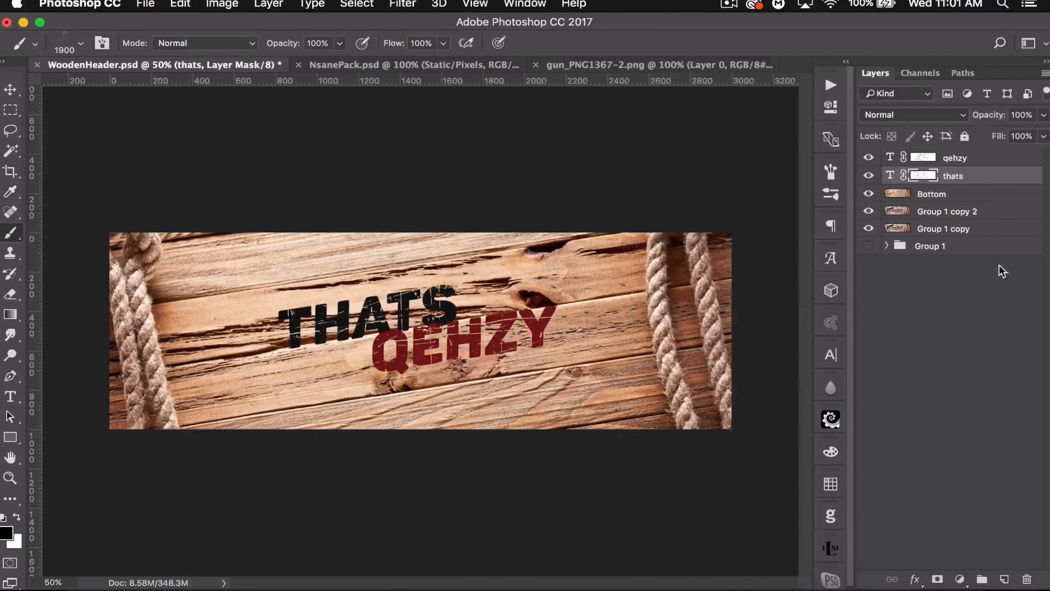
- Create a new layer above qehzy and stamp a dark red splatter brush about 3500 px across the banner
{"action": "left_click", "coordinate": [989, 159]}
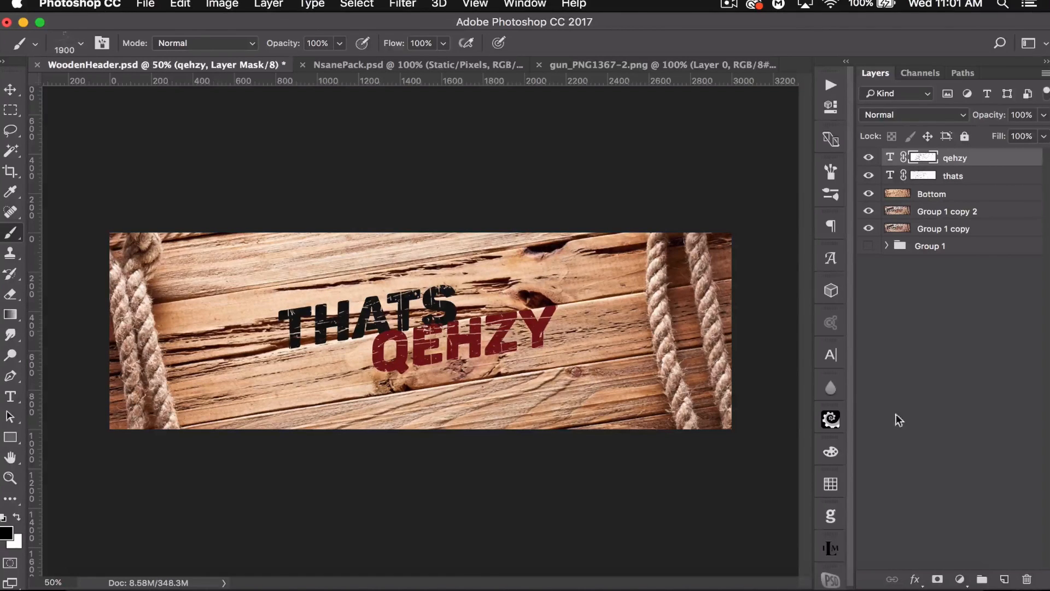
{"action": "left_click", "coordinate": [1004, 579]}
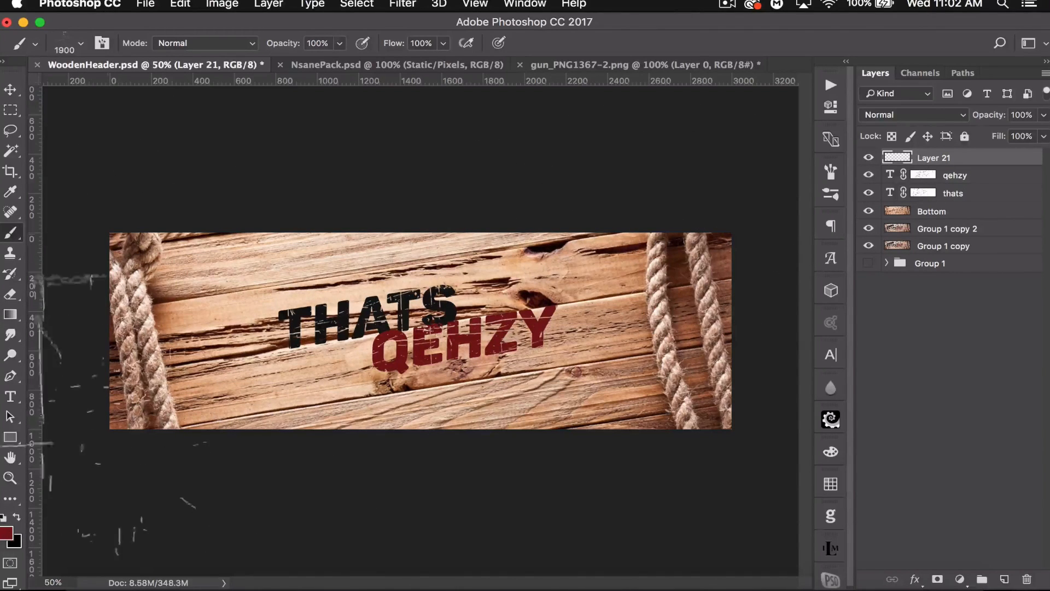
{"action": "left_click", "coordinate": [81, 44]}
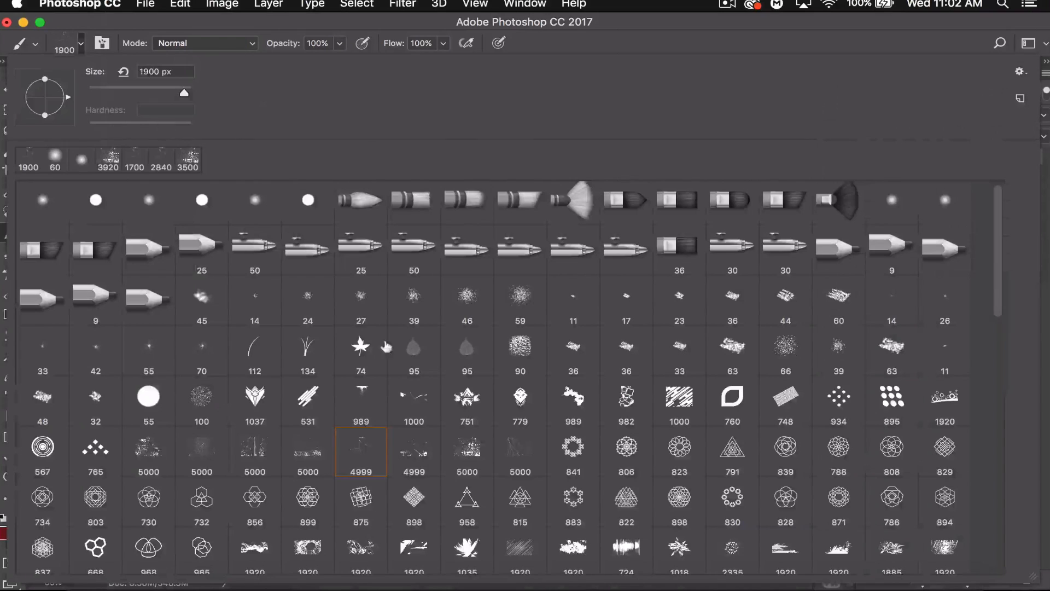
{"action": "left_click", "coordinate": [468, 454]}
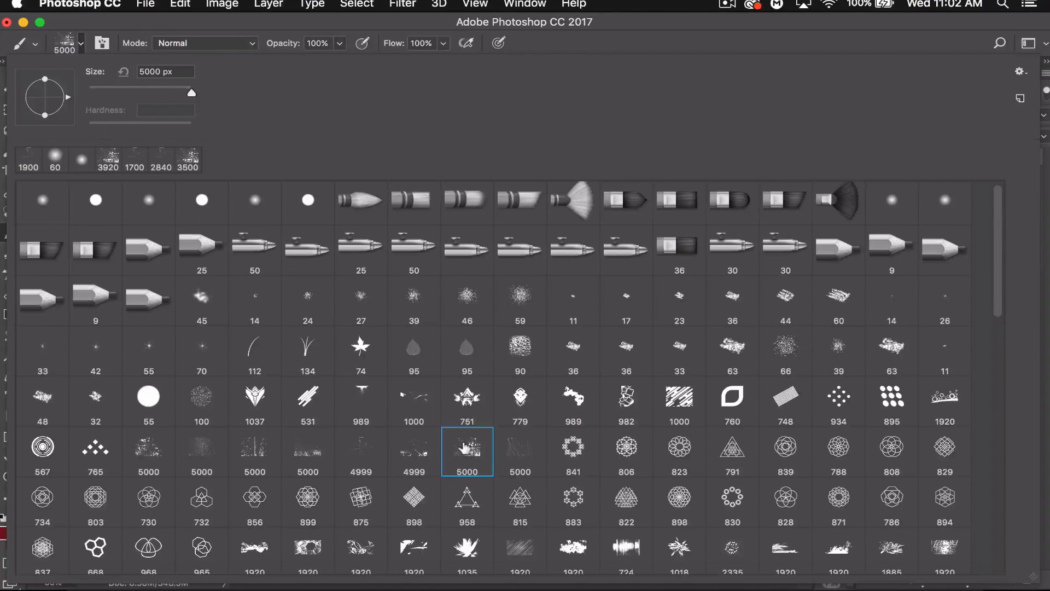
{"action": "left_click_drag", "start_coordinate": [191, 92], "coordinate": [187, 92]}
{"action": "left_click", "coordinate": [221, 20]}
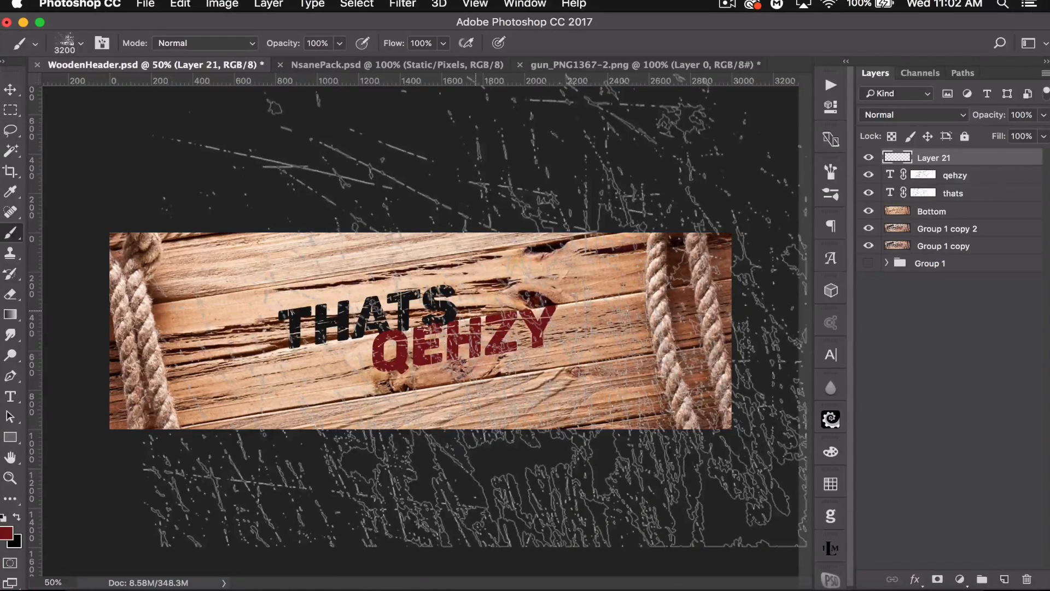
{"action": "key", "text": "super+minus"}
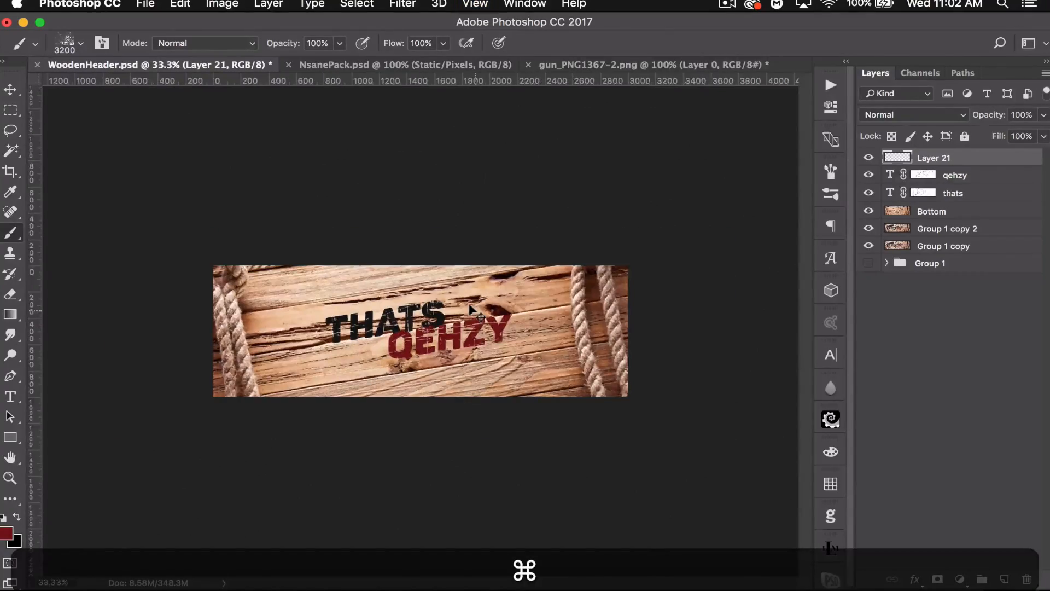
{"action": "key", "text": "bracketright"}
{"action": "key", "text": "bracketright"}
{"action": "key", "text": "bracketright"}
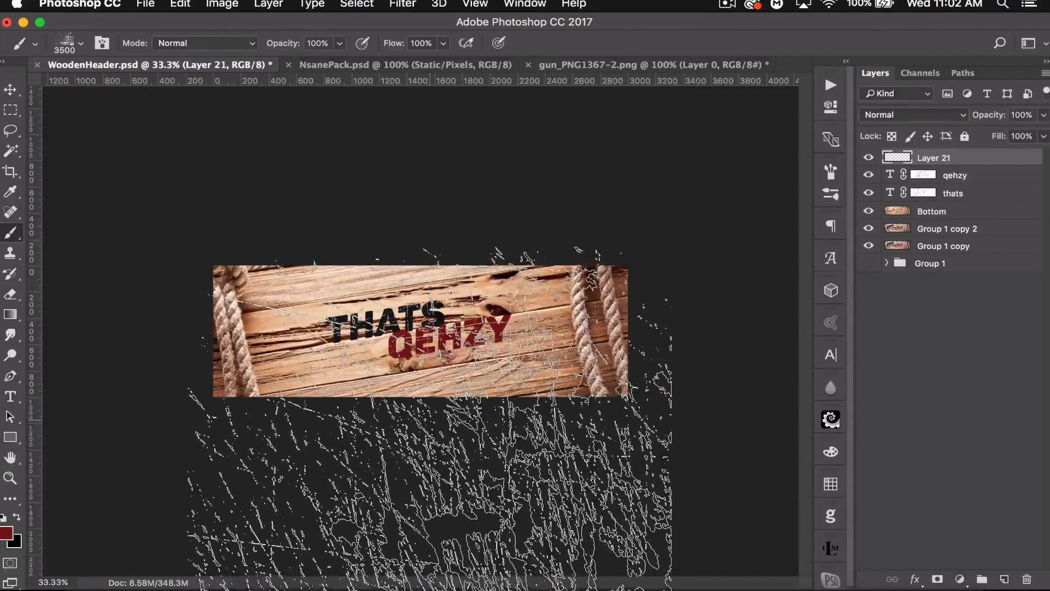
{"action": "left_click", "coordinate": [429, 430]}
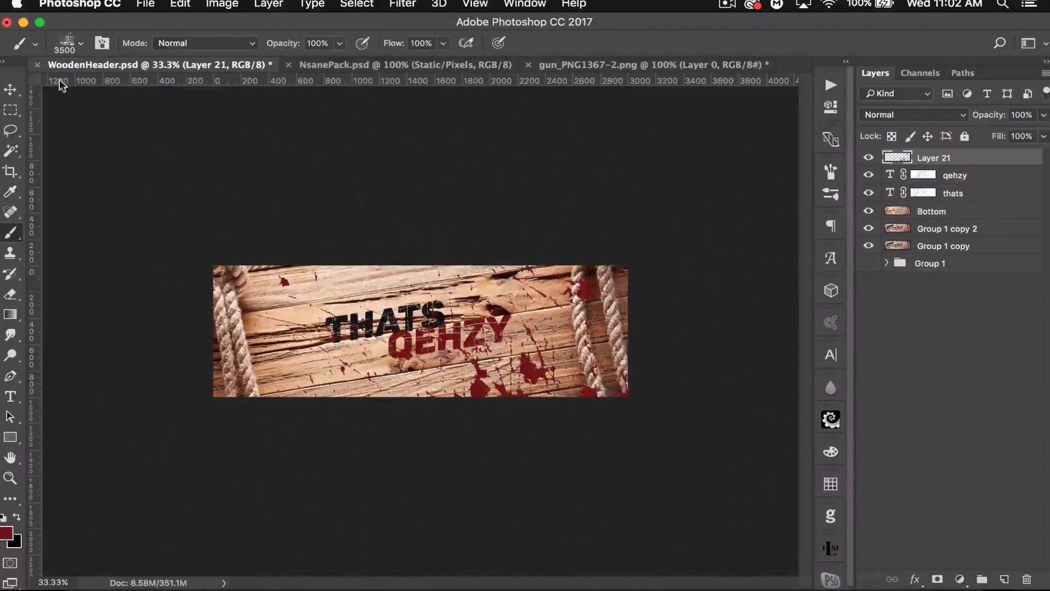
- Move the splatter layer below the thats text layer in the layer stack
{"action": "left_click", "coordinate": [10, 89]}
{"action": "left_click_drag", "start_coordinate": [973, 157], "coordinate": [965, 202]}
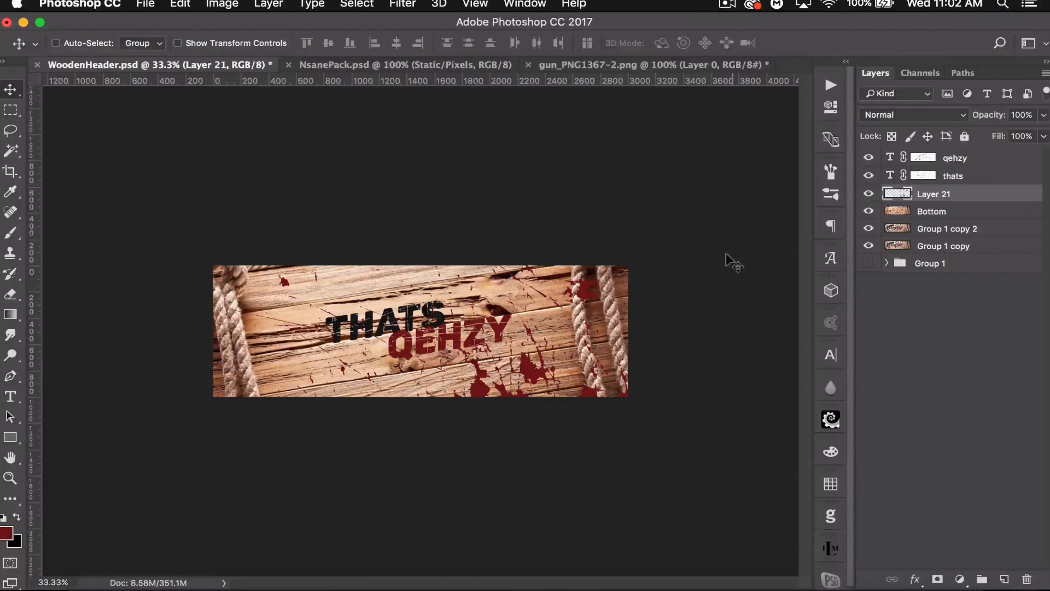
{"action": "key", "text": "super+equal"}
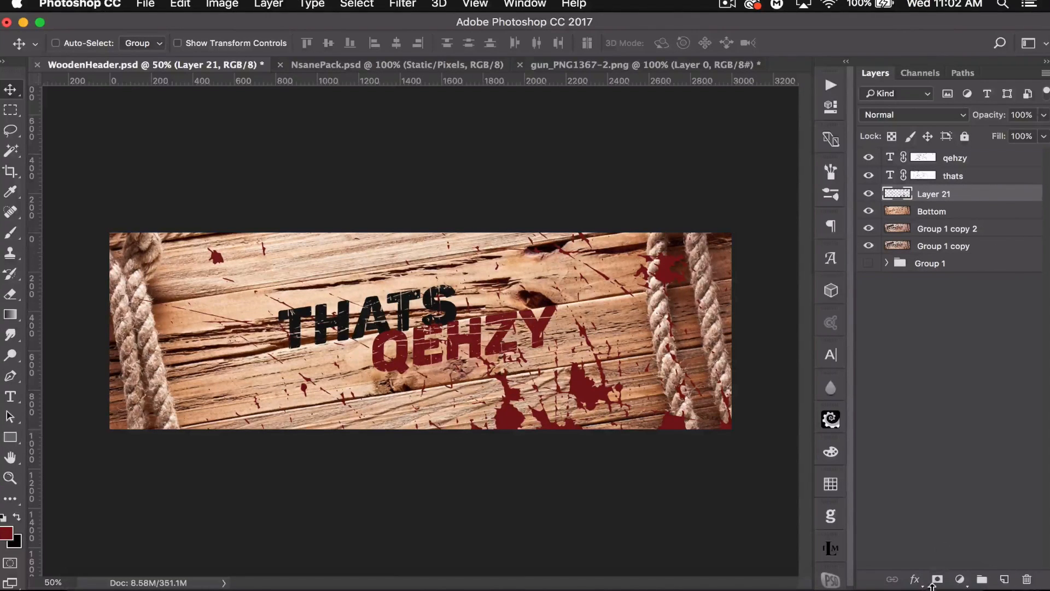
- Add a layer mask to the splatter layer and choose a soft round brush at 178 px
{"action": "left_click", "coordinate": [937, 578]}
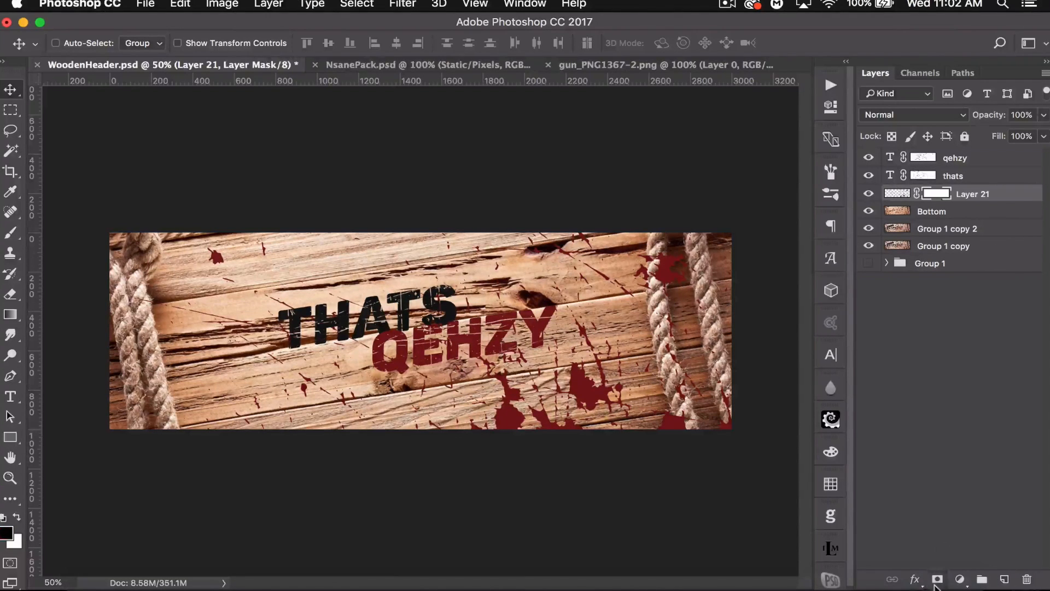
{"action": "left_click", "coordinate": [10, 233]}
{"action": "left_click", "coordinate": [80, 44]}
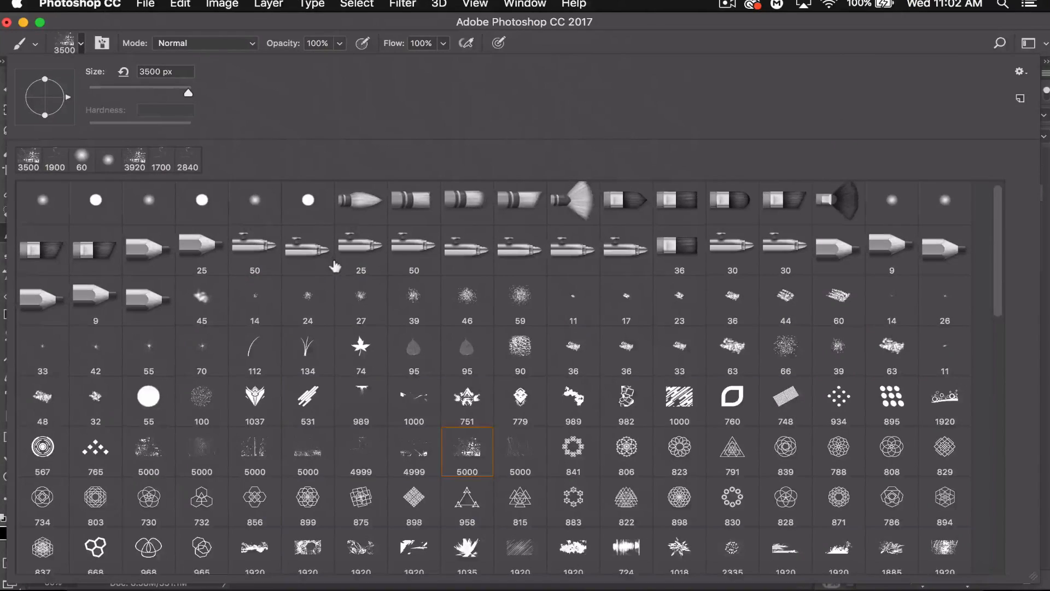
{"action": "left_click", "coordinate": [148, 205]}
{"action": "left_click", "coordinate": [162, 92]}
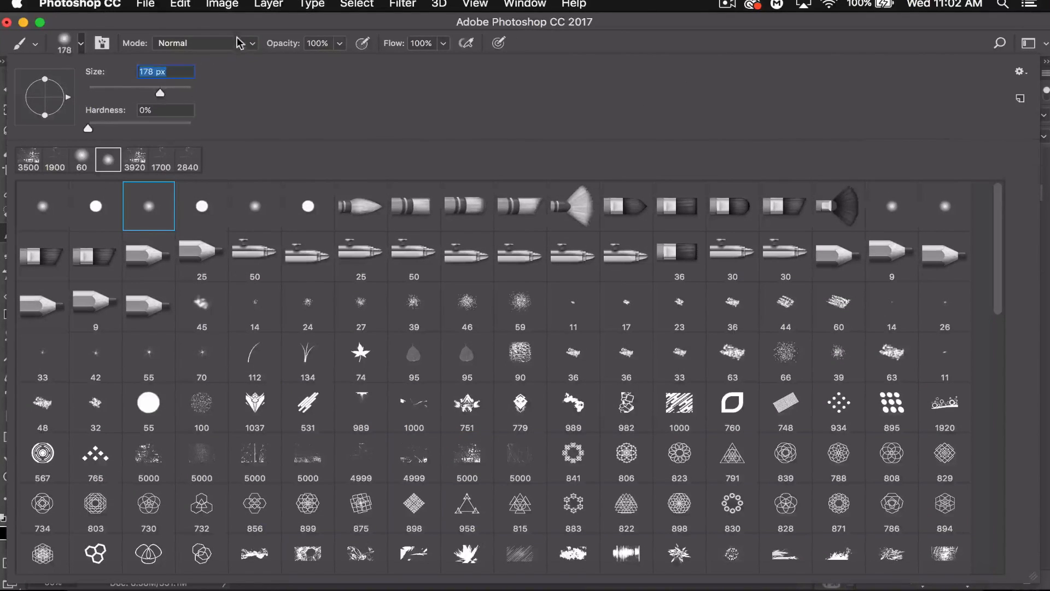
{"action": "left_click", "coordinate": [238, 51]}
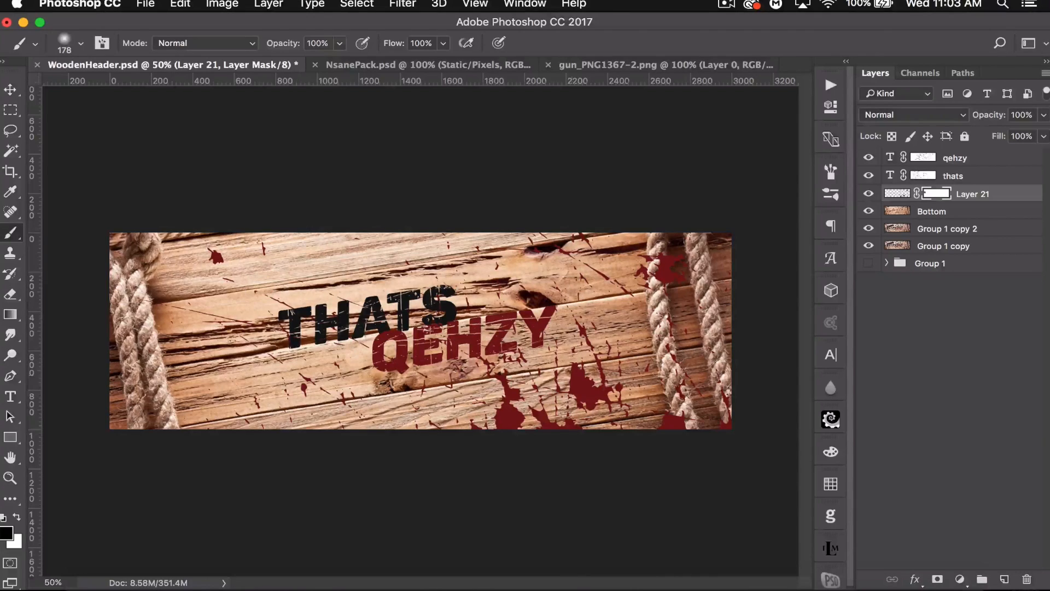
- Temporarily hide the upper layers to examine the finished reference design underneath, then show them again
{"action": "left_click_drag", "start_coordinate": [868, 158], "coordinate": [868, 211]}
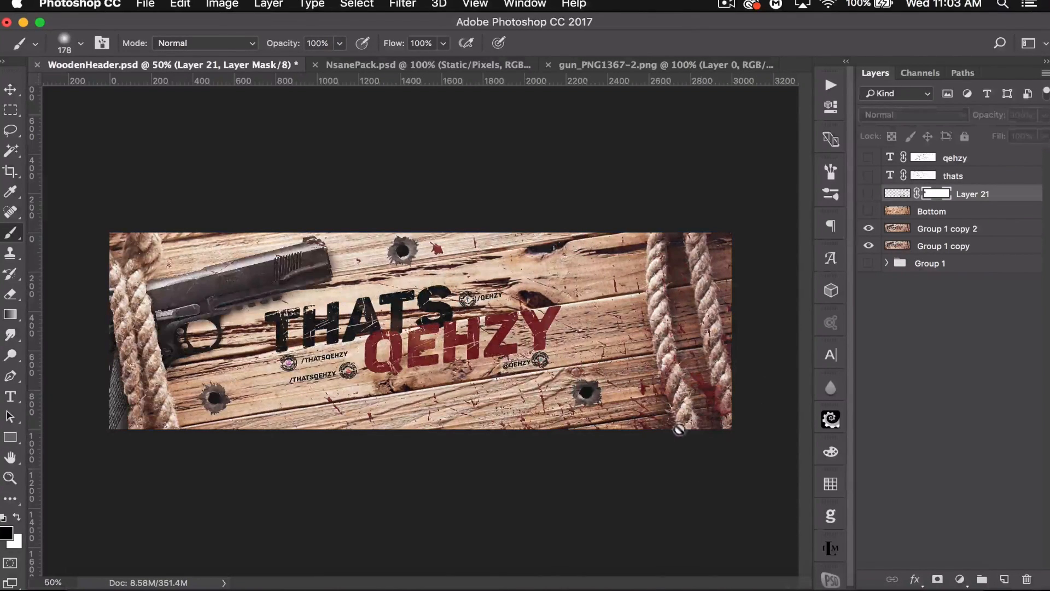
{"action": "key", "text": "super+equal"}
{"action": "key", "text": "super+equal"}
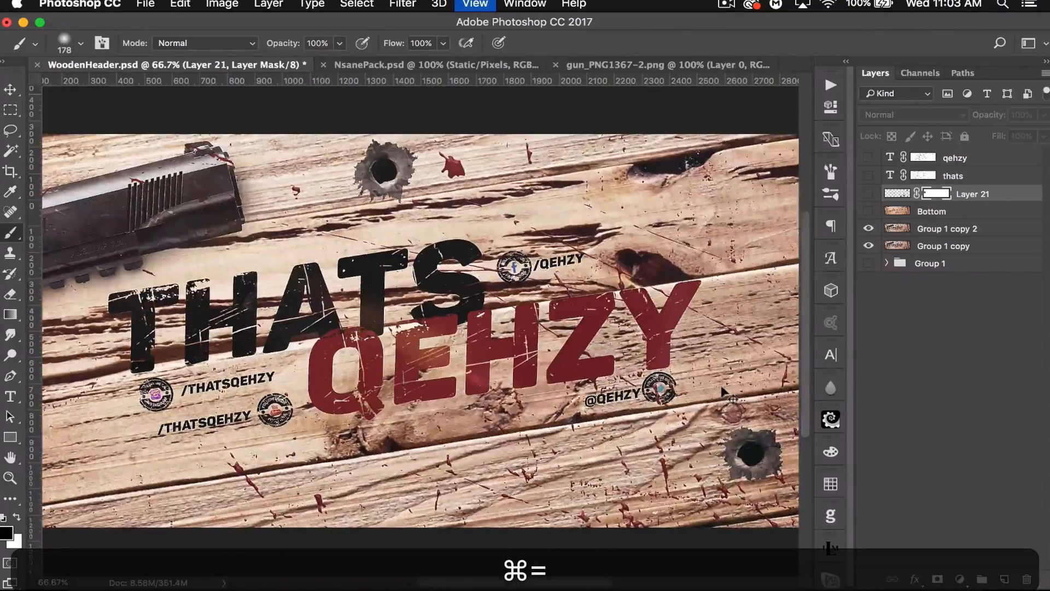
{"action": "scroll", "coordinate": [609, 377], "scroll_direction": "right", "scroll_amount": 10}
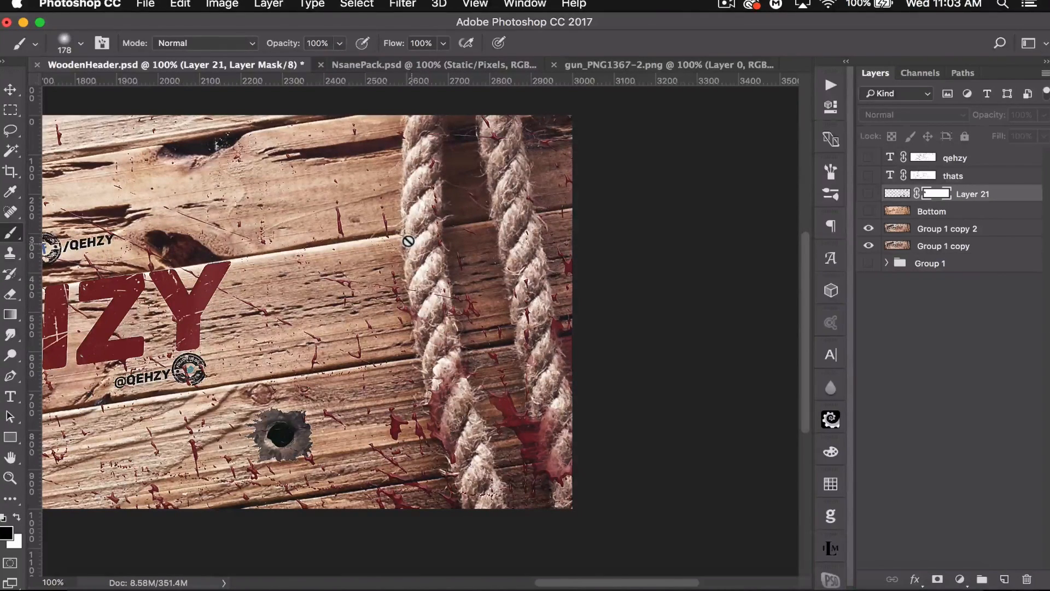
{"action": "key", "text": "super+minus"}
{"action": "key", "text": "super+0"}
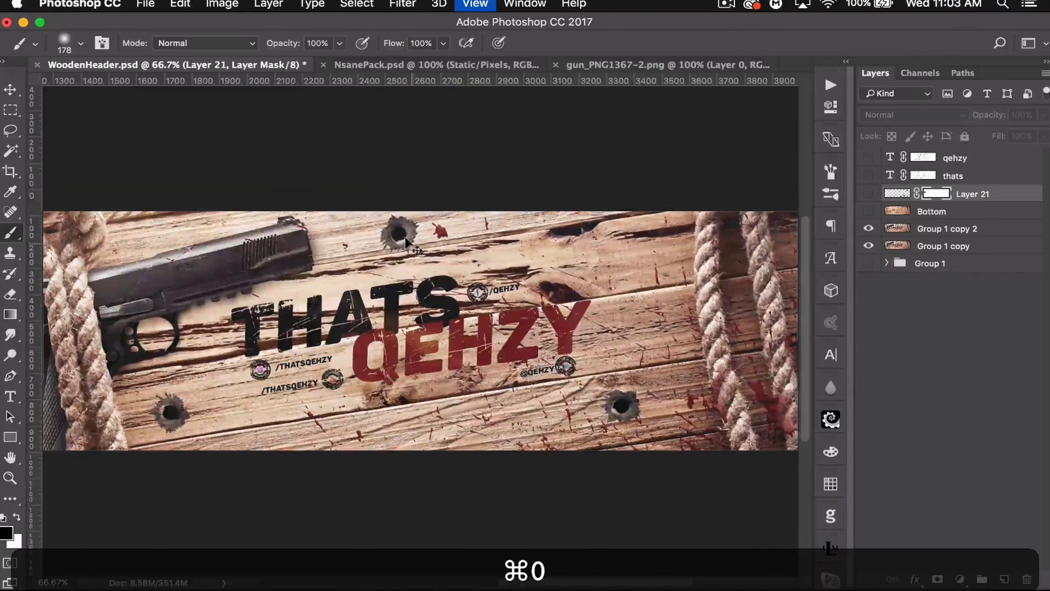
{"action": "left_click_drag", "start_coordinate": [868, 212], "coordinate": [868, 157]}
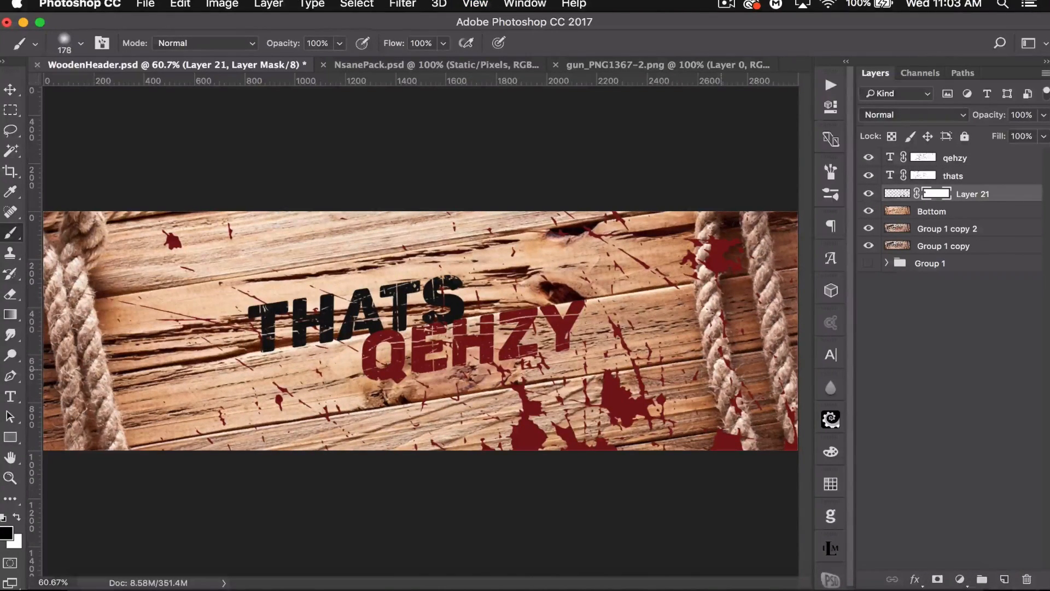
- Paint on the splatter mask with a 125 px brush to remove splatter over the right-hand rope
{"action": "key", "text": "bracketleft"}
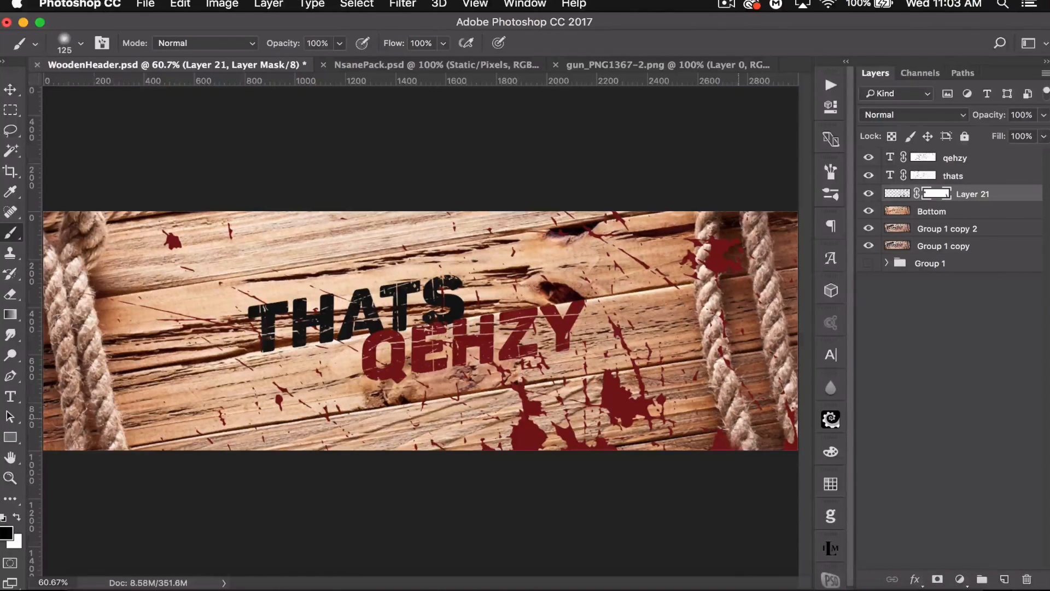
{"action": "key", "text": "super+z"}
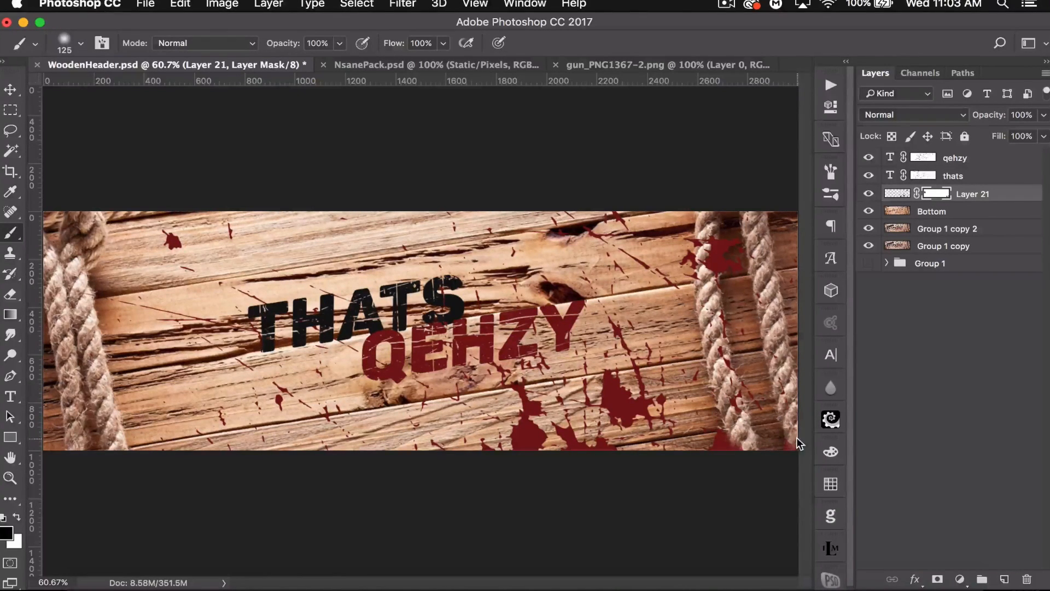
{"action": "mouse_move", "coordinate": [712, 272]}
{"action": "left_mouse_down"}
{"action": "mouse_move", "coordinate": [702, 253]}
{"action": "mouse_move", "coordinate": [697, 282]}
{"action": "left_mouse_up"}
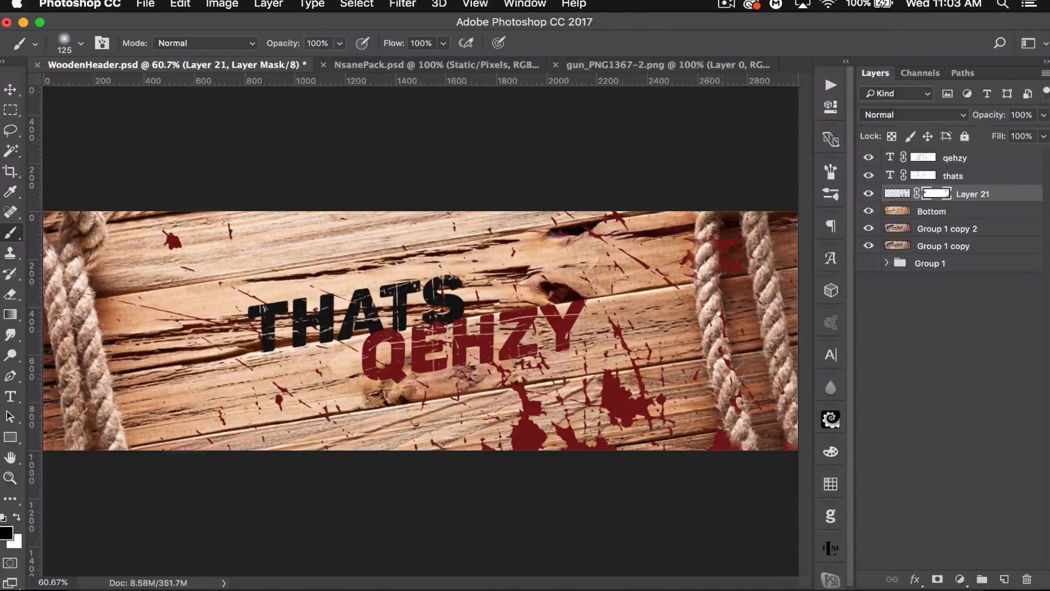
{"action": "left_click_drag", "start_coordinate": [717, 360], "coordinate": [739, 411]}
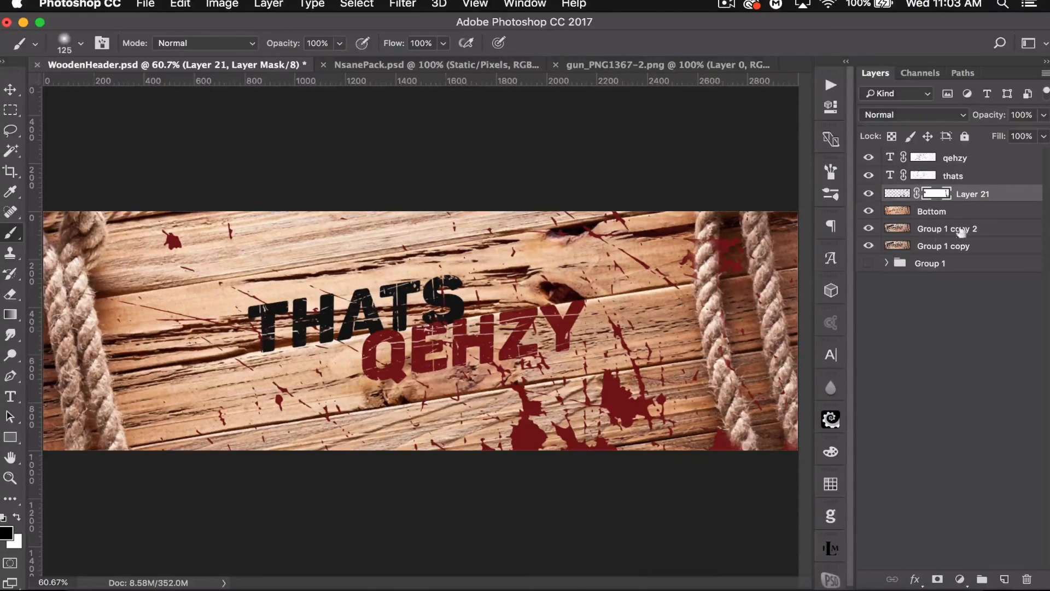
- Add a Bevel & Emboss layer style to the splatter layer
{"action": "double_click", "coordinate": [1011, 194]}
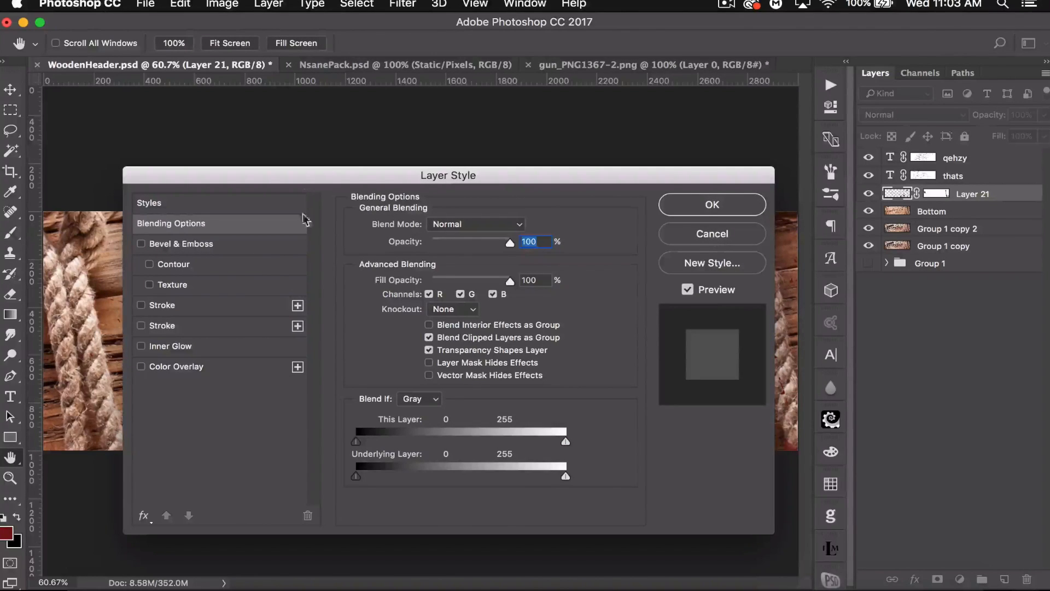
{"action": "left_click", "coordinate": [229, 247]}
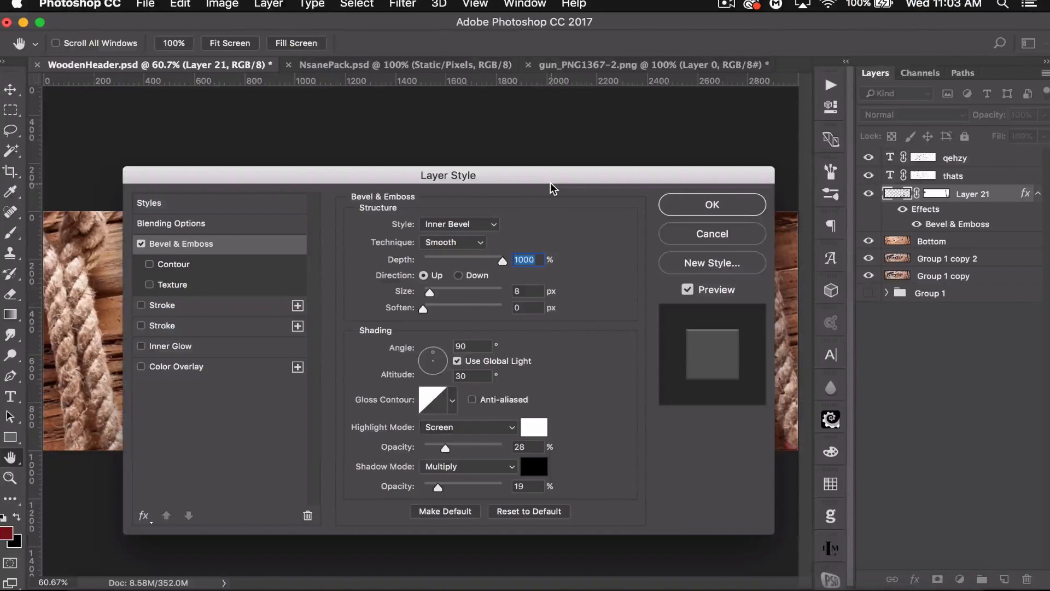
{"action": "left_click_drag", "start_coordinate": [551, 184], "coordinate": [540, 149]}
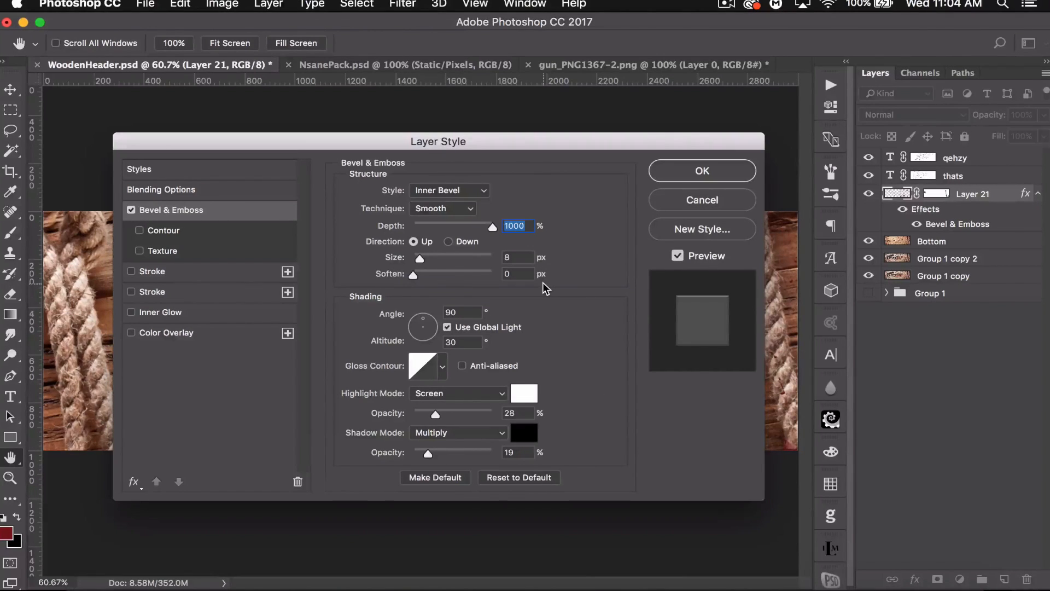
{"action": "left_click", "coordinate": [692, 173]}
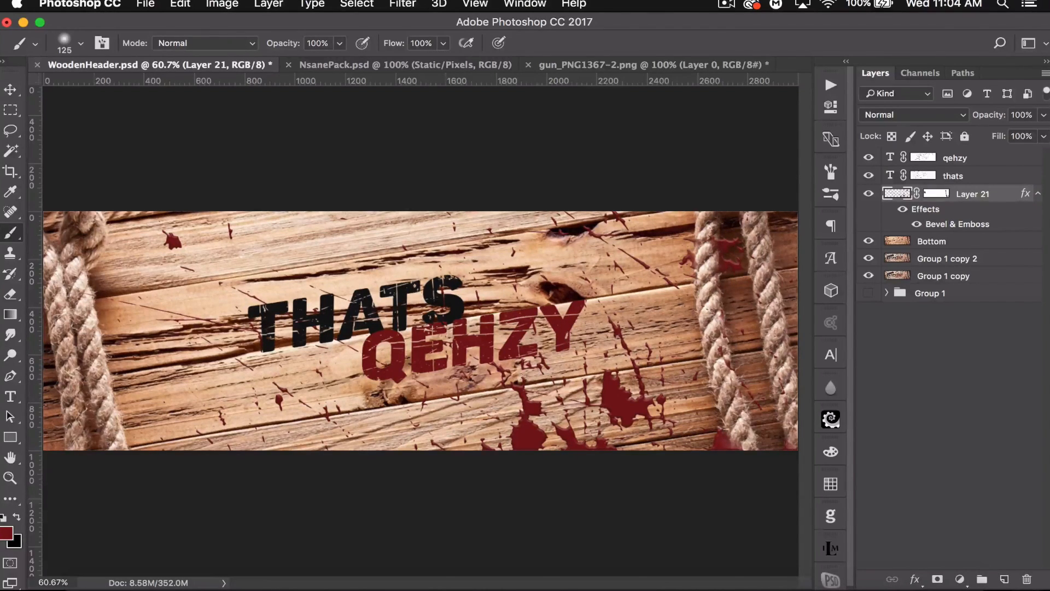
{"action": "left_click", "coordinate": [10, 89]}
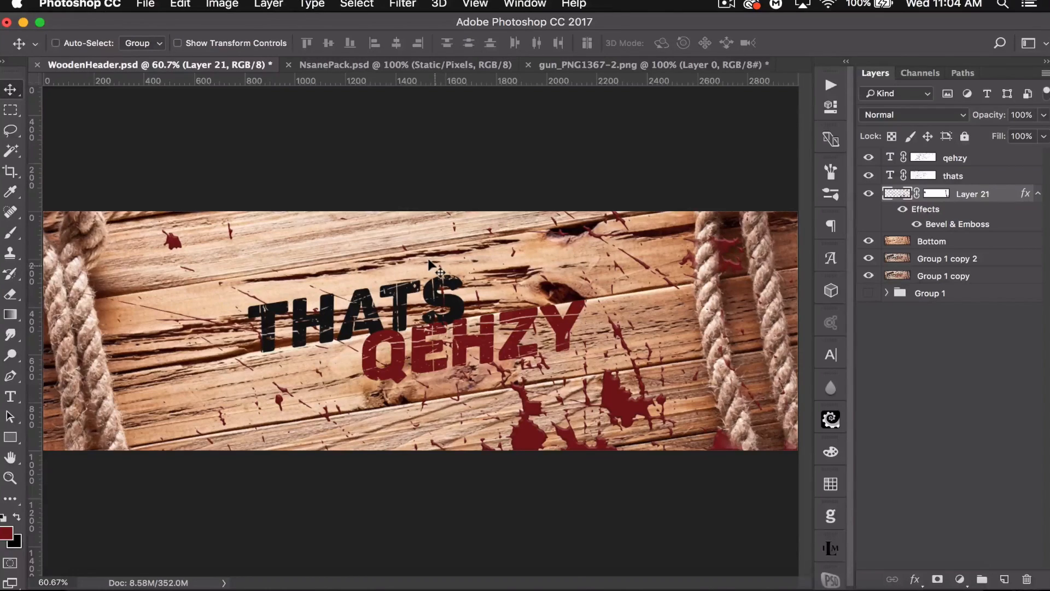
{"action": "key", "text": "super+minus"}
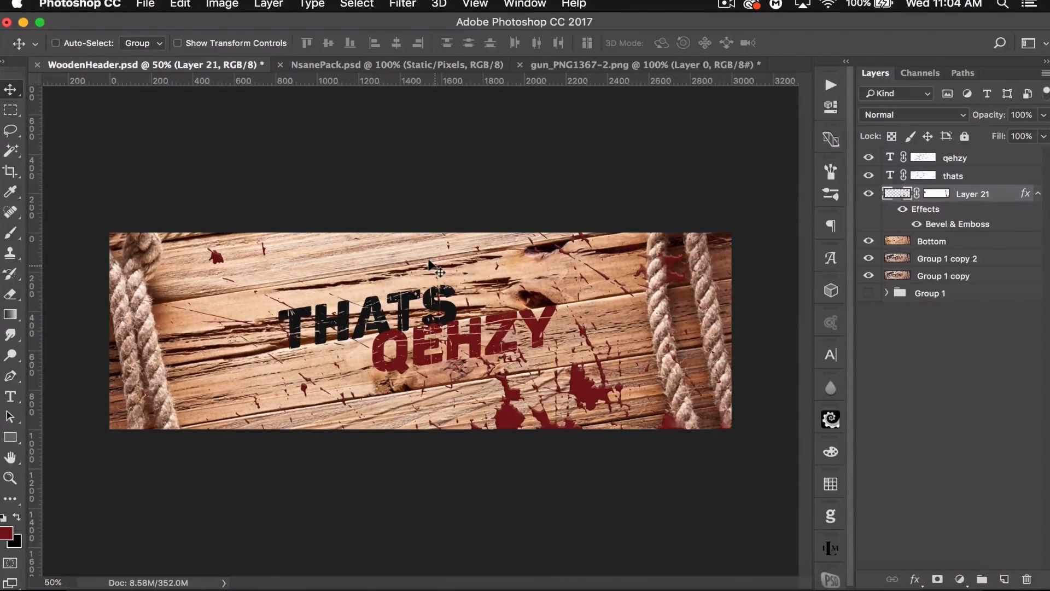
{"action": "left_click", "coordinate": [1037, 193]}
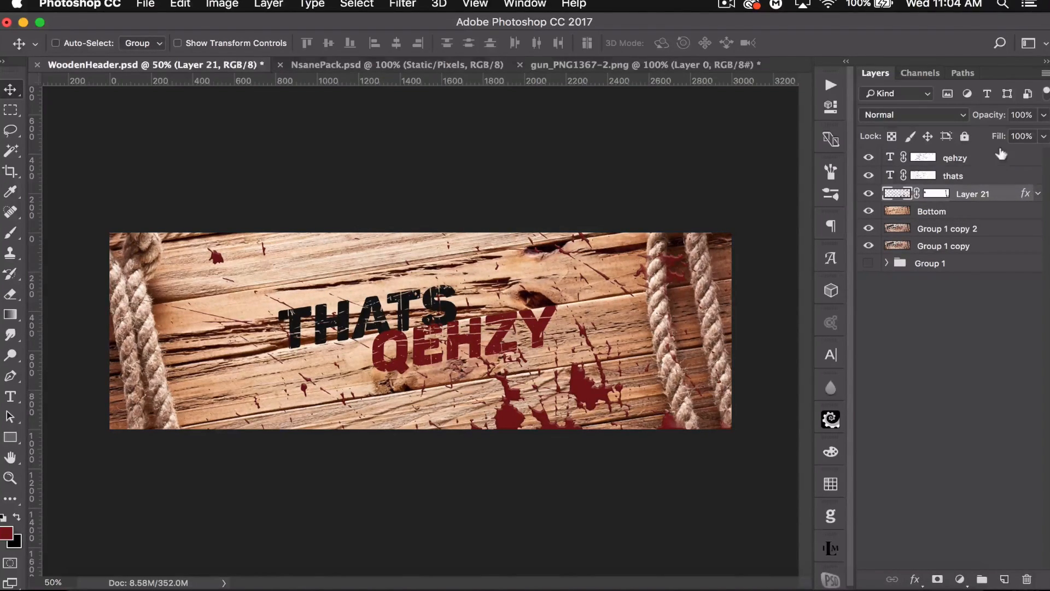
- Bring the gun image from the gun_PNG1367-2.png document into the header as a new layer
{"action": "left_click", "coordinate": [993, 157]}
{"action": "left_click", "coordinate": [600, 60]}
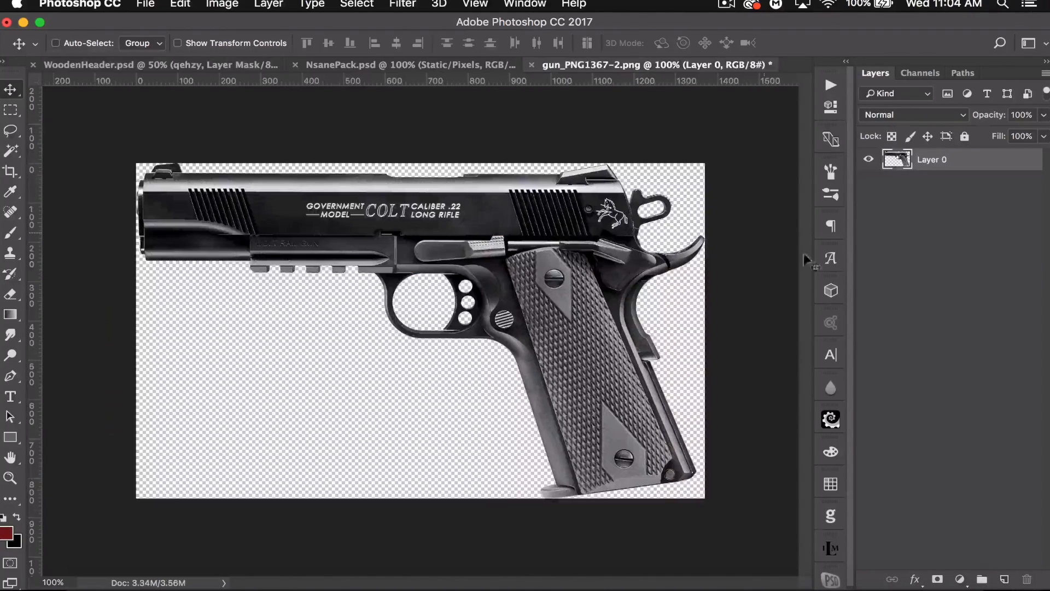
{"action": "left_click_drag", "start_coordinate": [362, 178], "coordinate": [372, 333]}
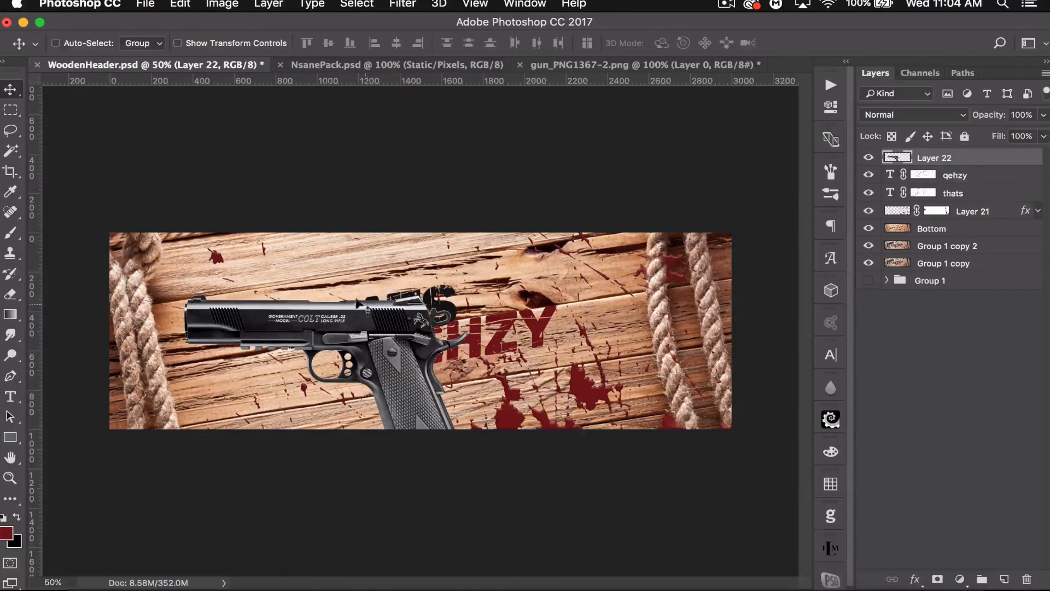
- Free-transform the gun: flip it horizontally, rotate about -9°, scale to about 107%, and place it at the left edge over the rope
{"action": "key", "text": "super+t"}
{"action": "right_click", "coordinate": [398, 361]}
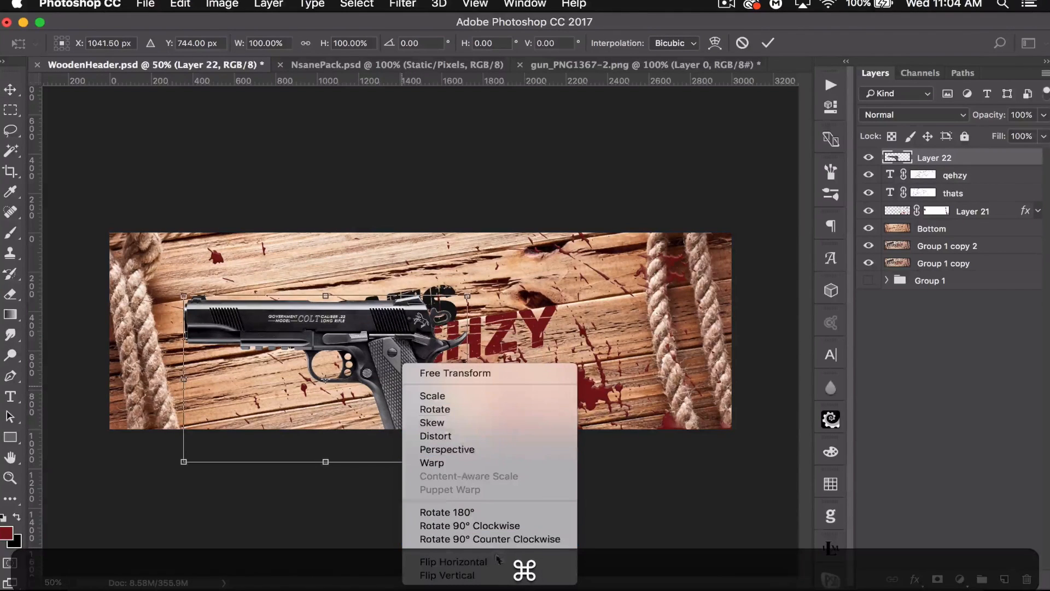
{"action": "left_click", "coordinate": [437, 562]}
{"action": "left_click_drag", "start_coordinate": [530, 388], "coordinate": [550, 348]}
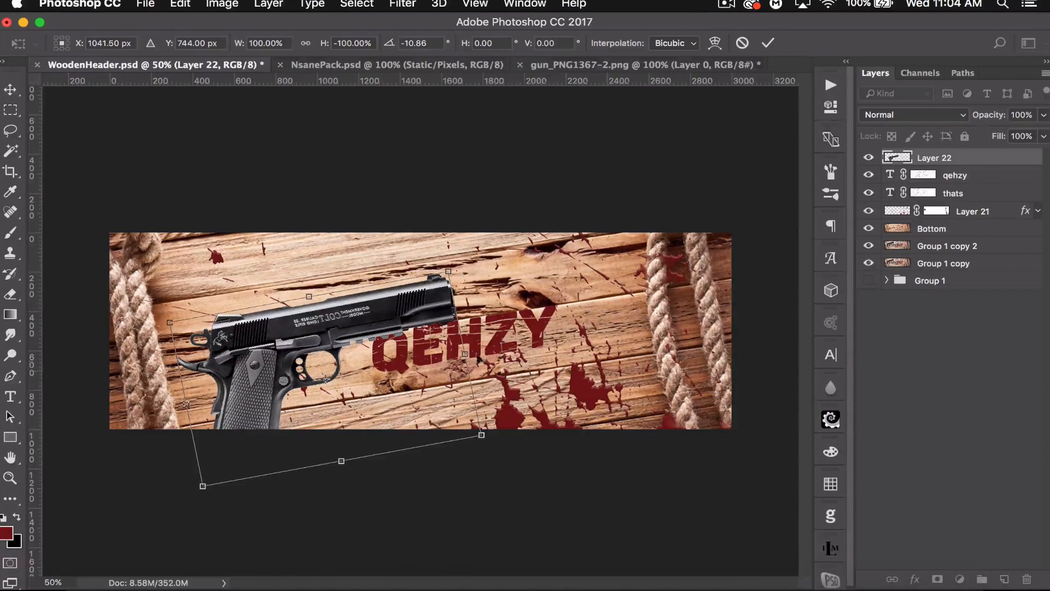
{"action": "left_click_drag", "start_coordinate": [448, 269], "coordinate": [465, 255]}
{"action": "left_click_drag", "start_coordinate": [377, 340], "coordinate": [282, 322]}
{"action": "left_click_drag", "start_coordinate": [453, 327], "coordinate": [492, 327]}
{"action": "left_click_drag", "start_coordinate": [309, 330], "coordinate": [297, 338]}
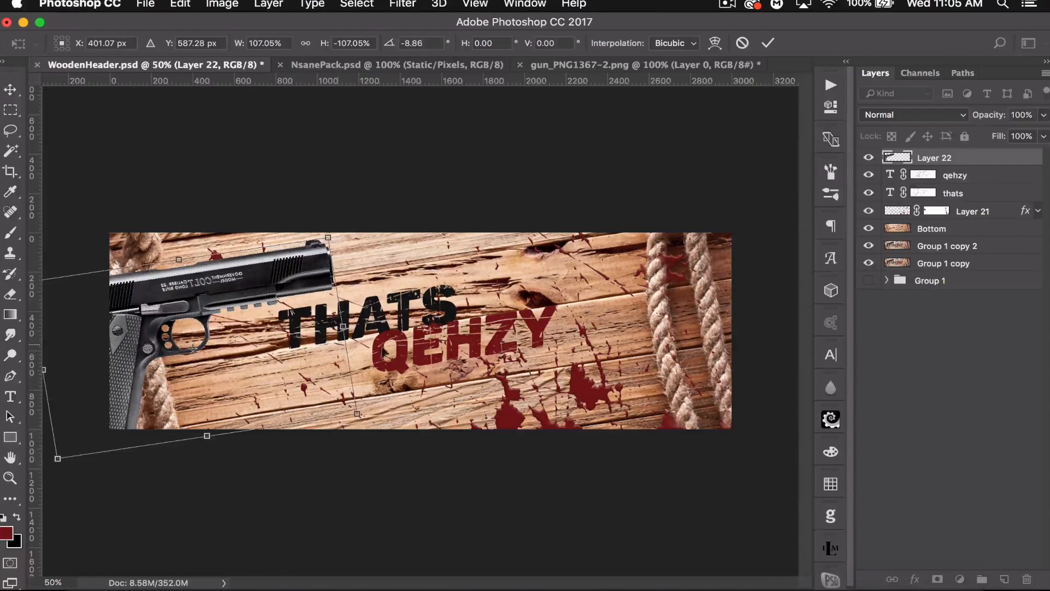
{"action": "key", "text": "Right"}
{"action": "key", "text": "Right"}
{"action": "key", "text": "Right"}
{"action": "key", "text": "Right"}
{"action": "key", "text": "Return"}
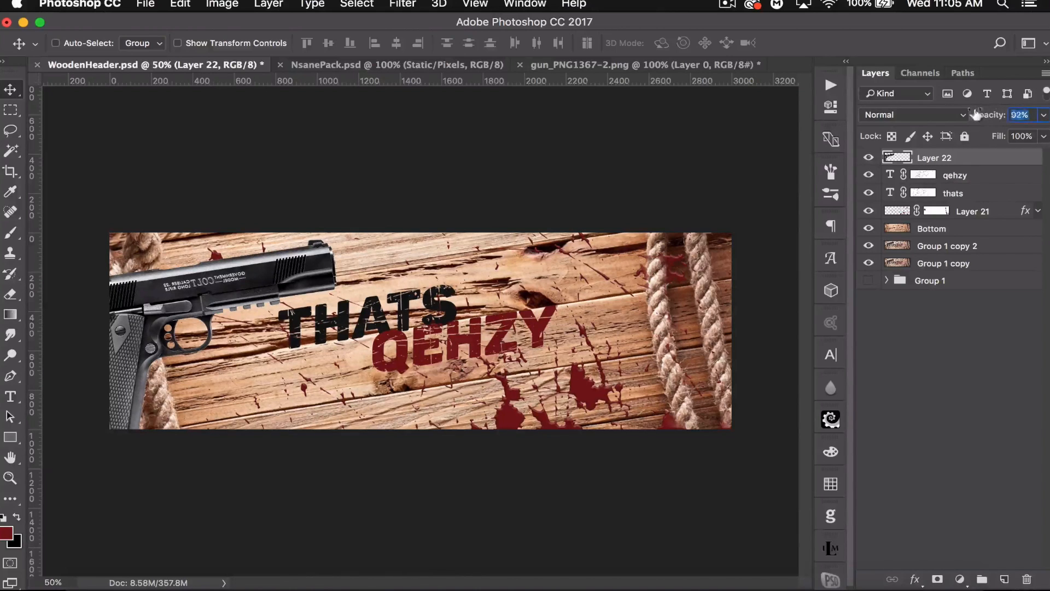
- Lower the gun layer's opacity to 20% and add a layer mask to it
{"action": "left_click_drag", "start_coordinate": [987, 114], "coordinate": [928, 115]}
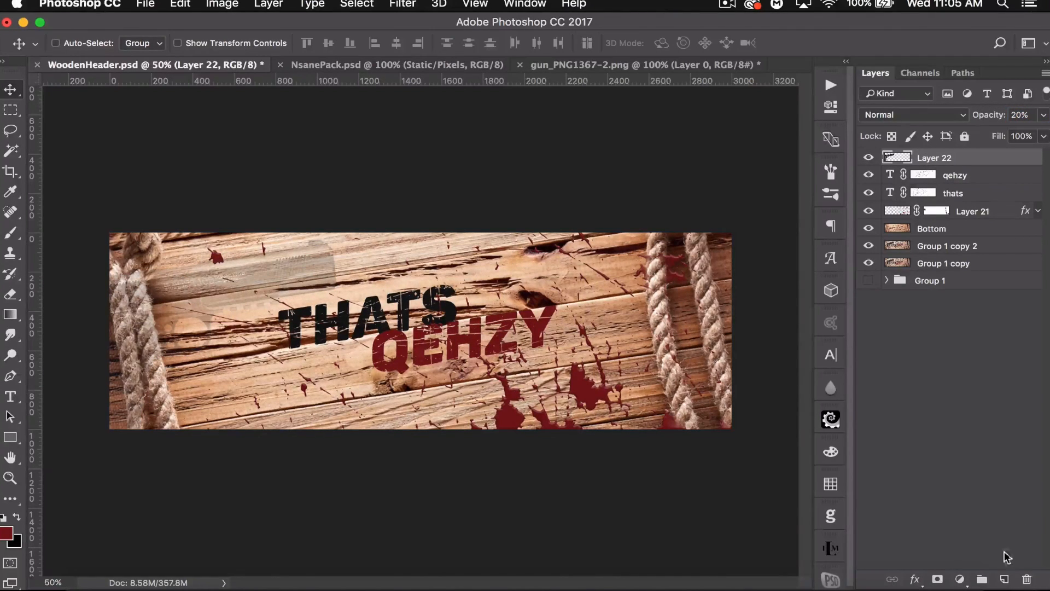
{"action": "left_click", "coordinate": [937, 579]}
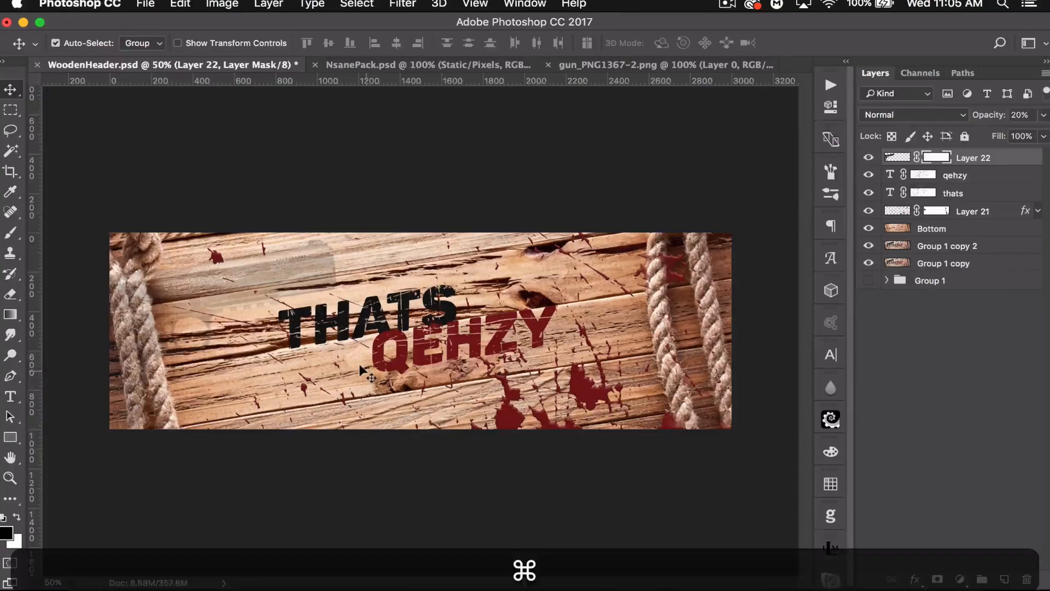
{"action": "key", "text": "super+equal"}
{"action": "key", "text": "super+equal"}
{"action": "scroll", "coordinate": [291, 400], "scroll_direction": "left", "scroll_amount": 15}
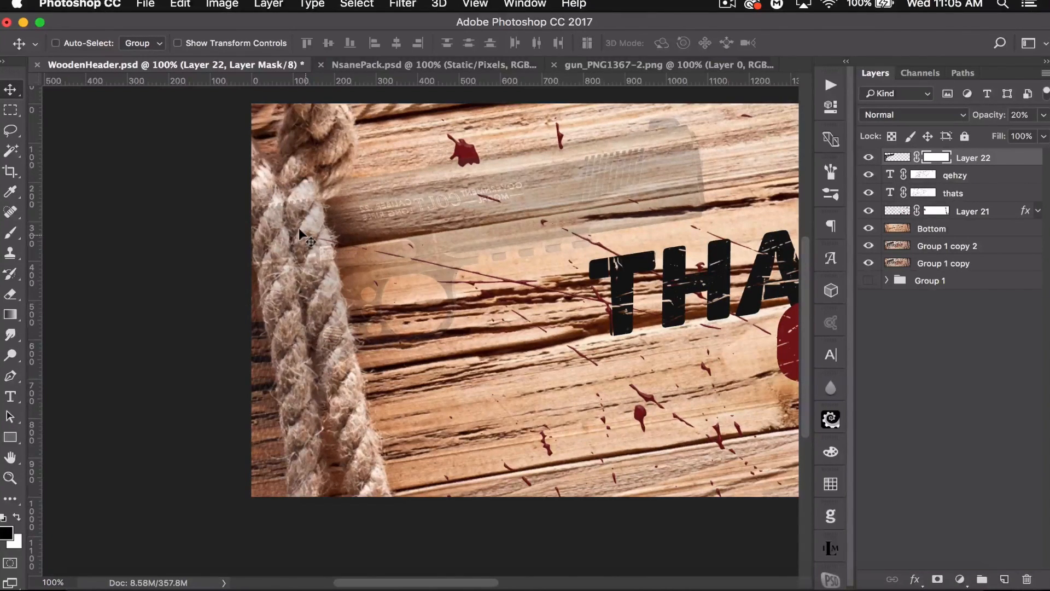
- Trace a Pen path around the left rope where it overlaps the gun
{"action": "left_click", "coordinate": [11, 376]}
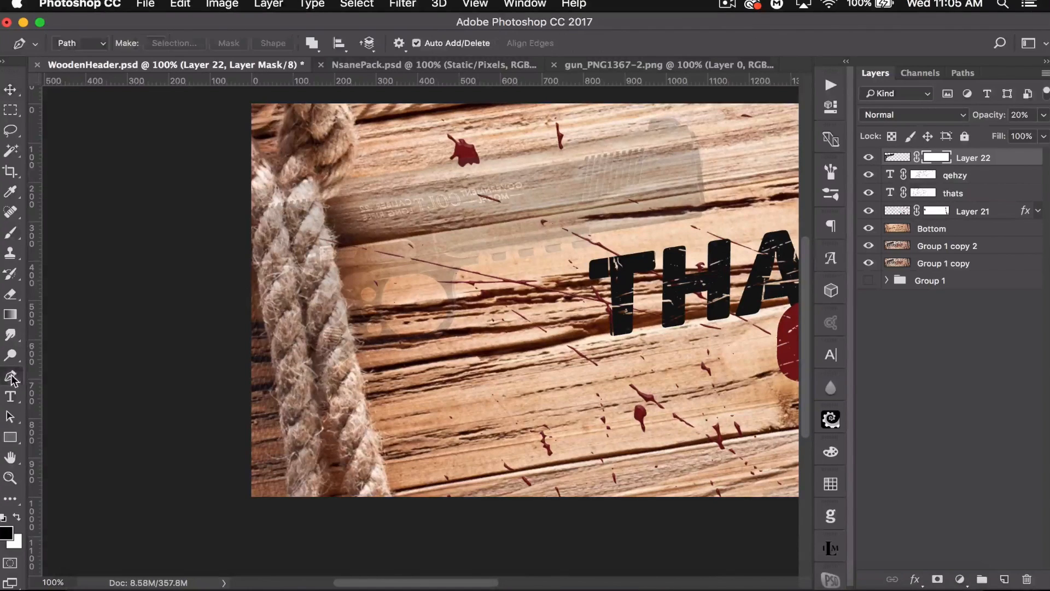
{"action": "left_click", "coordinate": [391, 489]}
{"action": "left_click", "coordinate": [371, 426]}
{"action": "left_click_drag", "start_coordinate": [364, 376], "coordinate": [365, 362]}
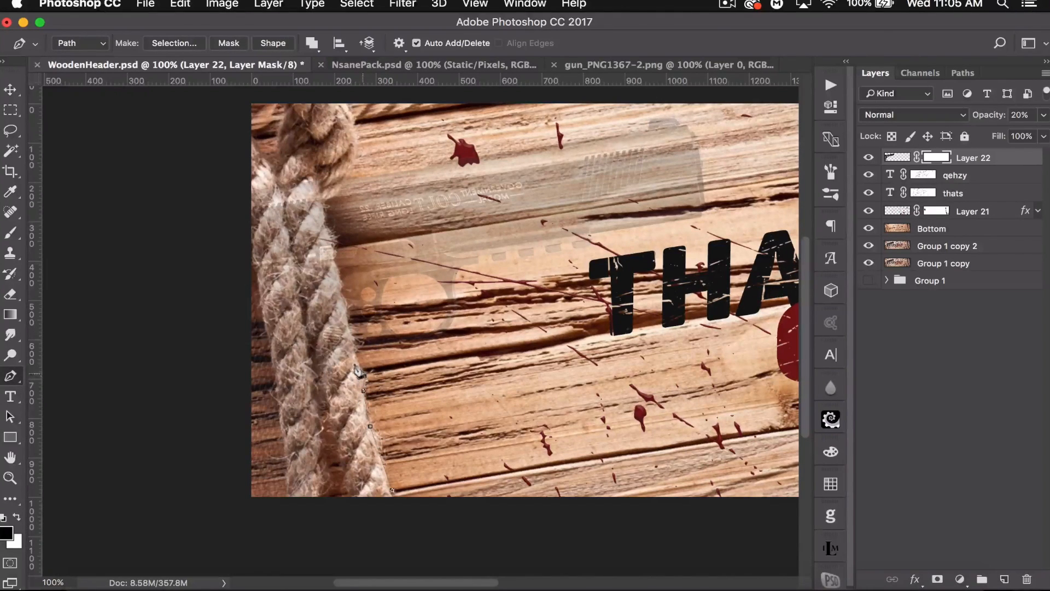
{"action": "left_click", "coordinate": [355, 357]}
{"action": "left_click", "coordinate": [357, 341]}
{"action": "left_click", "coordinate": [348, 331]}
{"action": "left_click", "coordinate": [349, 319]}
{"action": "left_click", "coordinate": [344, 304]}
{"action": "left_click", "coordinate": [342, 284]}
{"action": "left_click", "coordinate": [342, 274]}
{"action": "left_click", "coordinate": [336, 243]}
{"action": "left_click", "coordinate": [323, 200]}
{"action": "left_click", "coordinate": [315, 176]}
{"action": "left_click", "coordinate": [229, 184]}
{"action": "left_click", "coordinate": [252, 252]}
{"action": "left_click", "coordinate": [262, 296]}
{"action": "left_click", "coordinate": [270, 335]}
{"action": "left_click", "coordinate": [276, 376]}
{"action": "left_click", "coordinate": [279, 404]}
{"action": "left_click", "coordinate": [284, 437]}
{"action": "left_click", "coordinate": [286, 473]}
{"action": "left_click", "coordinate": [286, 502]}
{"action": "left_click", "coordinate": [357, 522]}
{"action": "left_click", "coordinate": [403, 522]}
{"action": "left_click", "coordinate": [389, 490]}
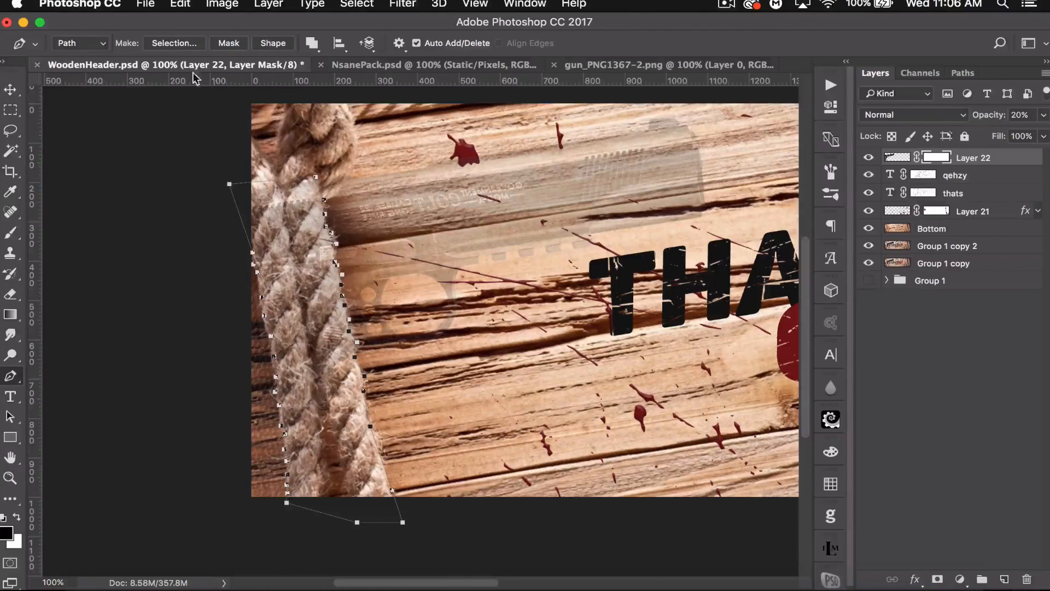
- Turn the path into a selection with 0 px feather, fill it with black on the gun's mask, then deselect
{"action": "left_click", "coordinate": [175, 44]}
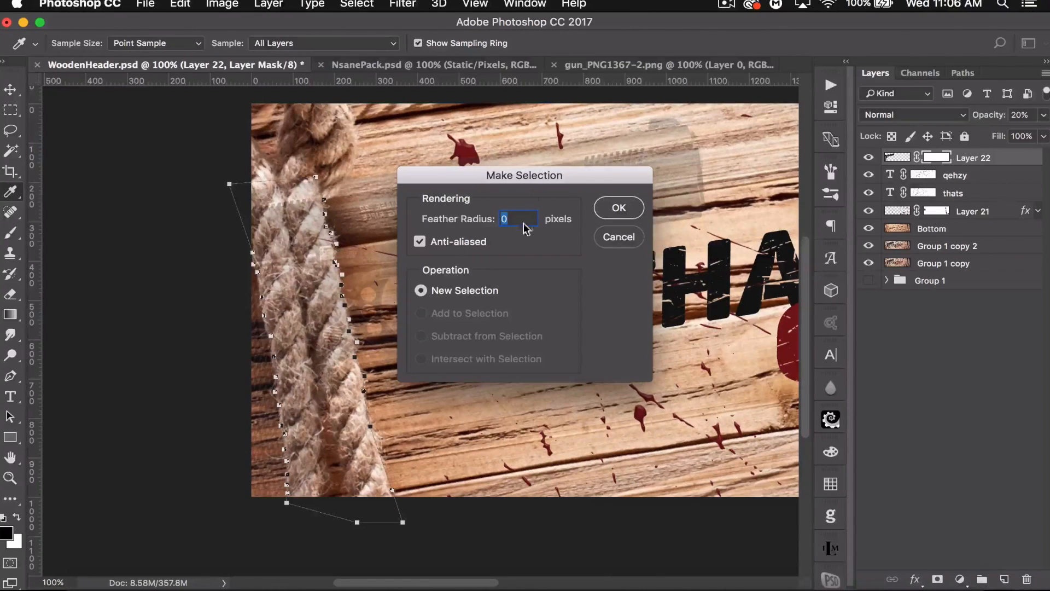
{"action": "left_click", "coordinate": [619, 207]}
{"action": "left_click", "coordinate": [17, 517]}
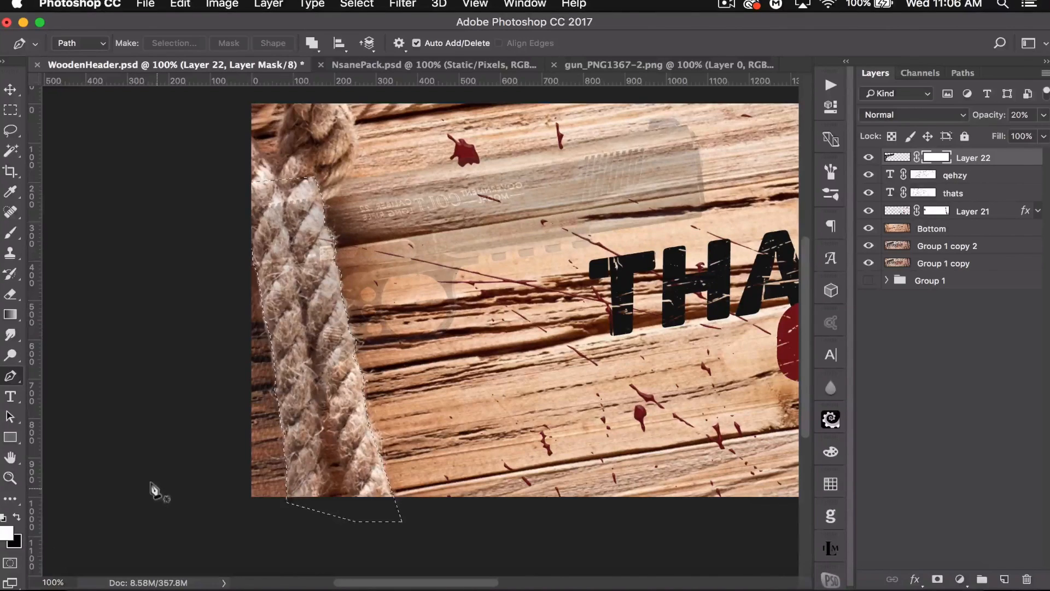
{"action": "key", "text": "super+BackSpace"}
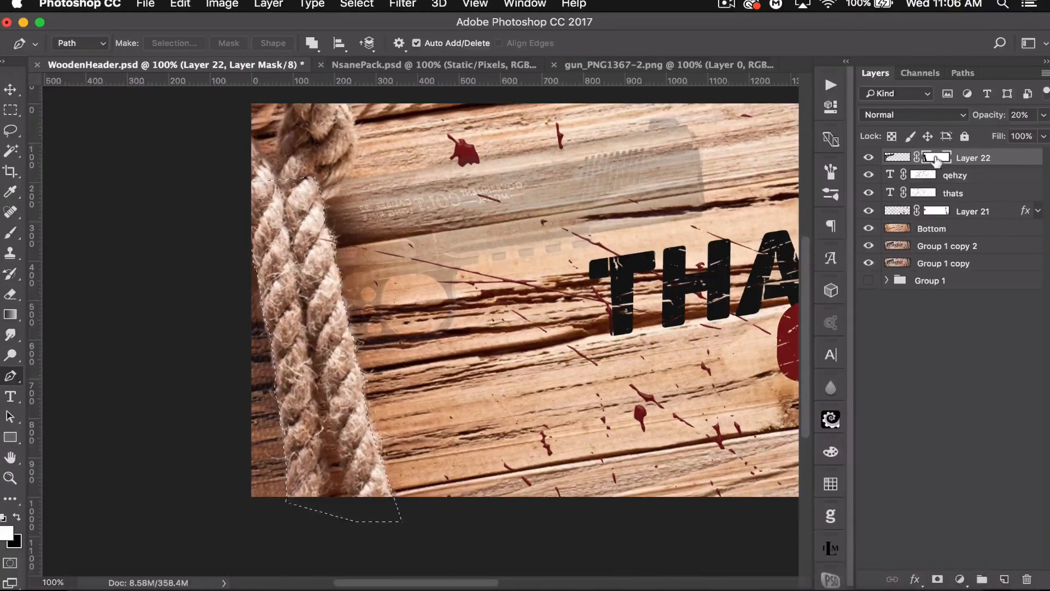
{"action": "key", "text": "super+d"}
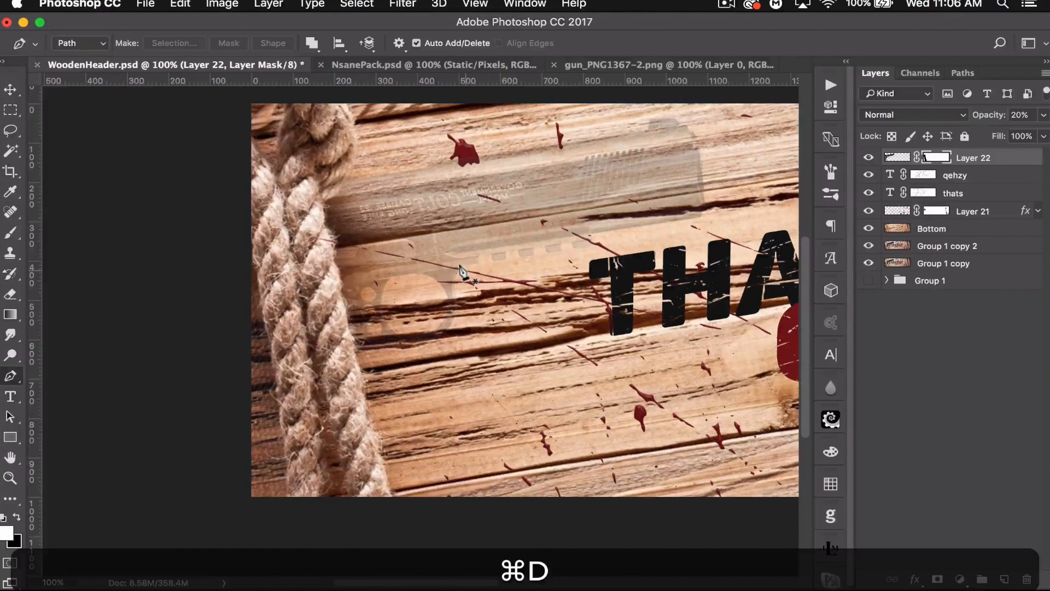
- Restore the gun layer's opacity to 100% and switch to the Brush tool with black as foreground
{"action": "left_click_drag", "start_coordinate": [989, 116], "coordinate": [1045, 114]}
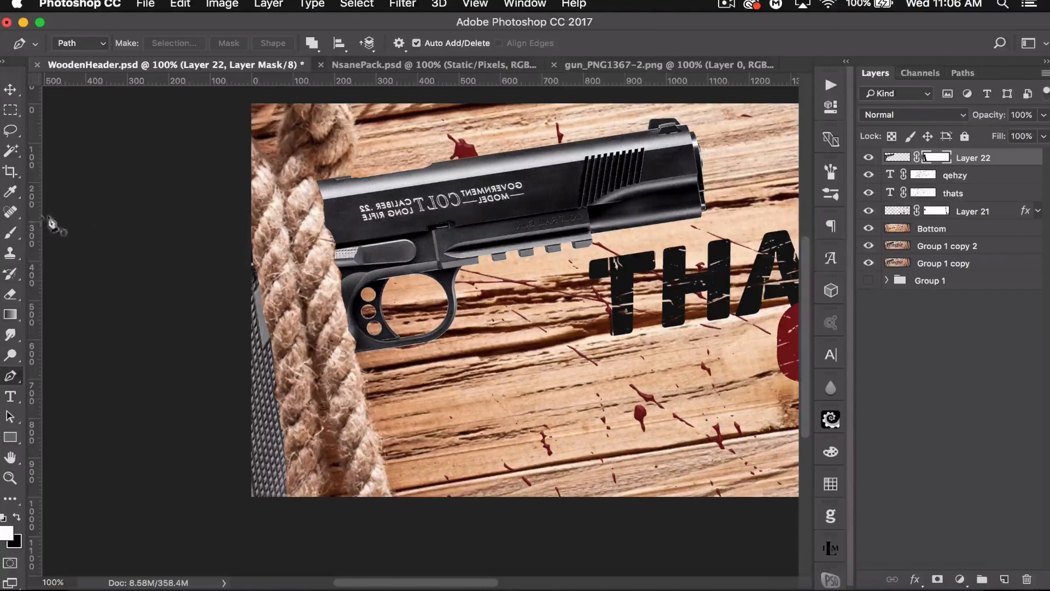
{"action": "key", "text": "b"}
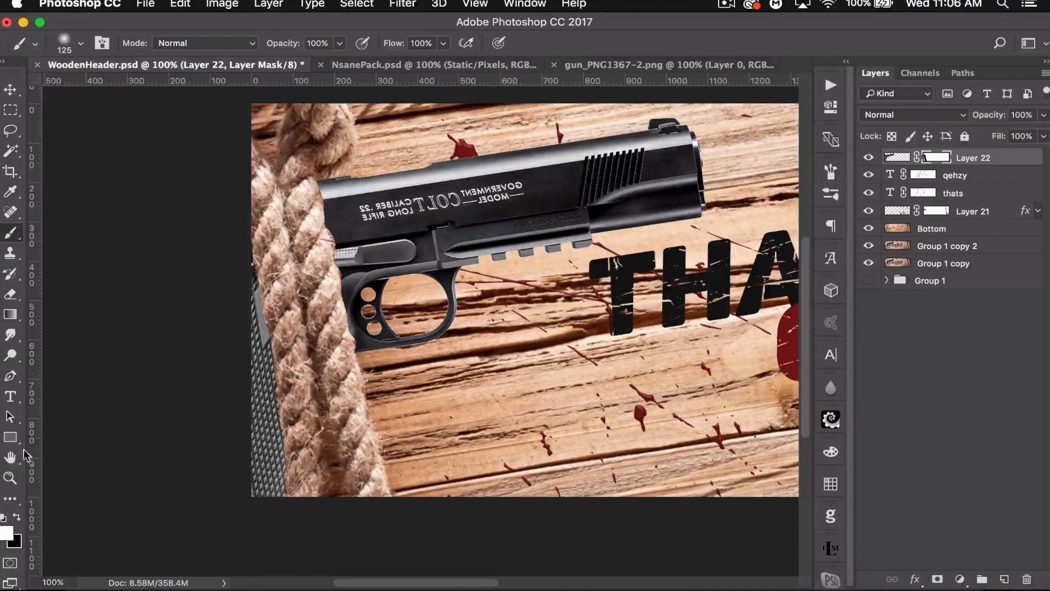
{"action": "left_click", "coordinate": [17, 517]}
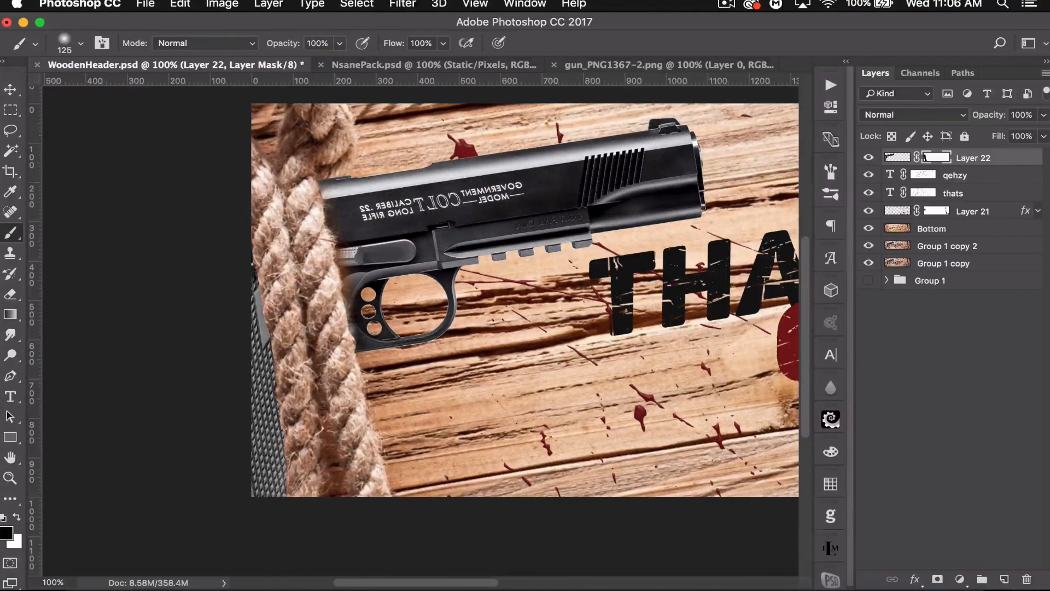
- Step backward six times through the edit history
{"action": "key", "text": "alt+super+z"}
{"action": "key", "text": "alt+super+z"}
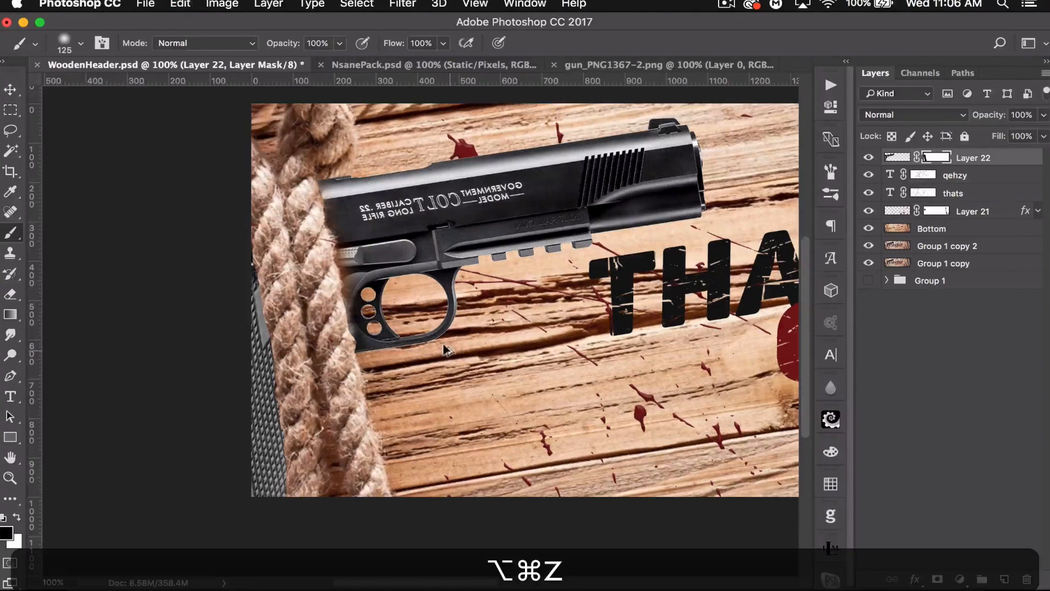
{"action": "key", "text": "alt+super+z"}
{"action": "key", "text": "alt+super+z"}
{"action": "key", "text": "alt+super+z"}
{"action": "key", "text": "alt+super+z"}
{"action": "key", "text": "alt+super+z"}
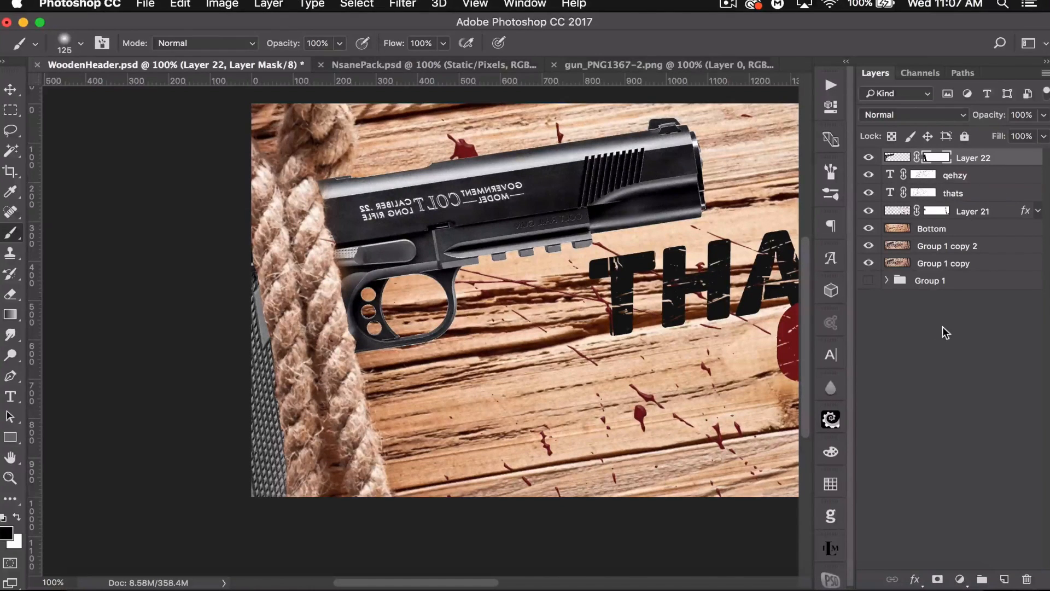
- Add a new layer above the gun and clip it to the gun layer
{"action": "left_click", "coordinate": [1005, 578]}
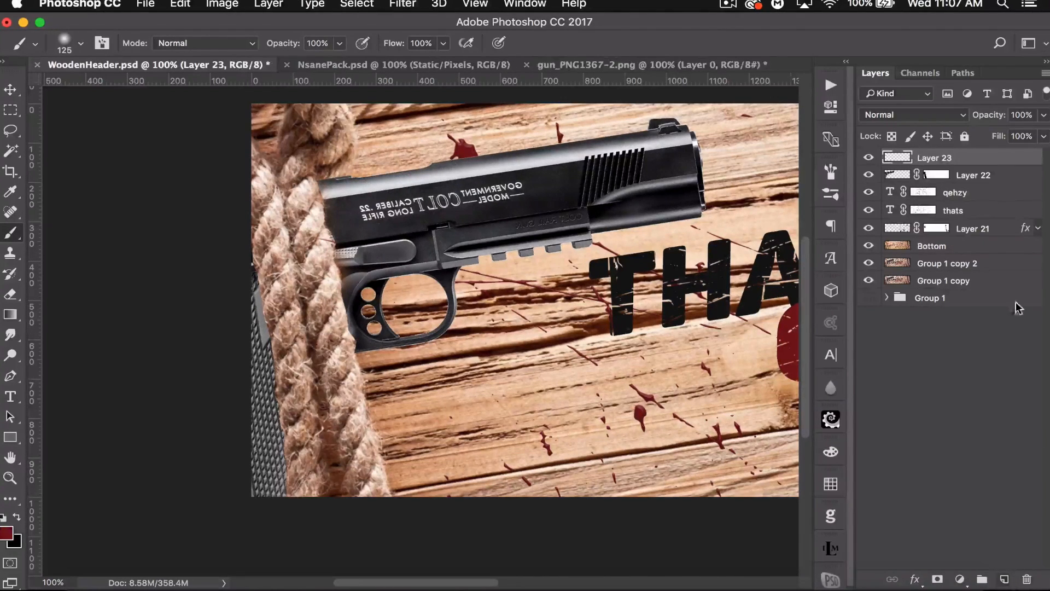
{"action": "left_click", "coordinate": [988, 159], "text": "alt"}
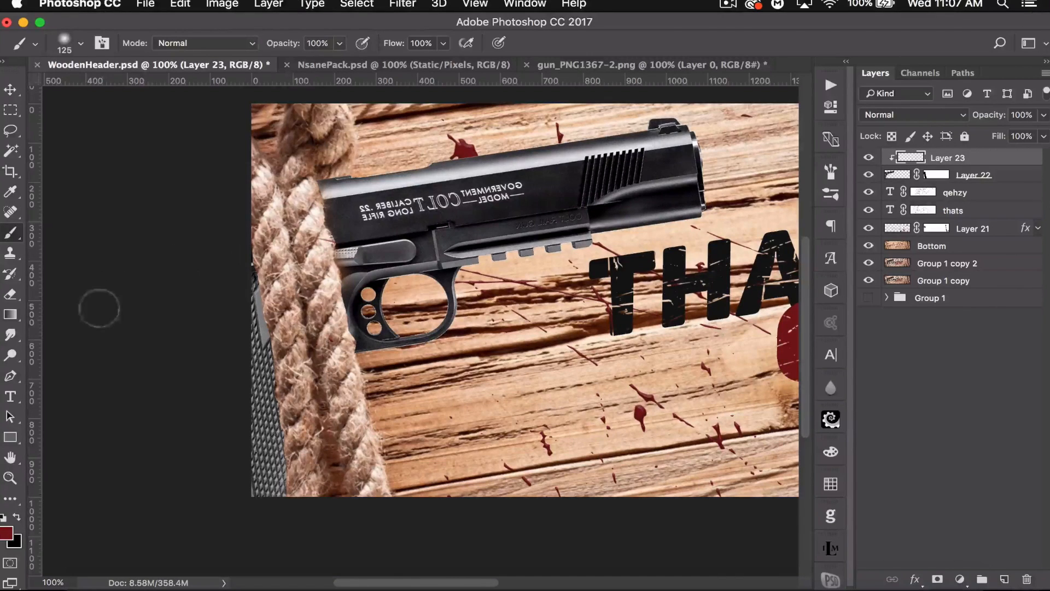
- Paint a black shadow stroke along the rope's edge on the clipped layer and set its opacity to 64%
{"action": "left_click", "coordinate": [18, 516]}
{"action": "left_click", "coordinate": [6, 531]}
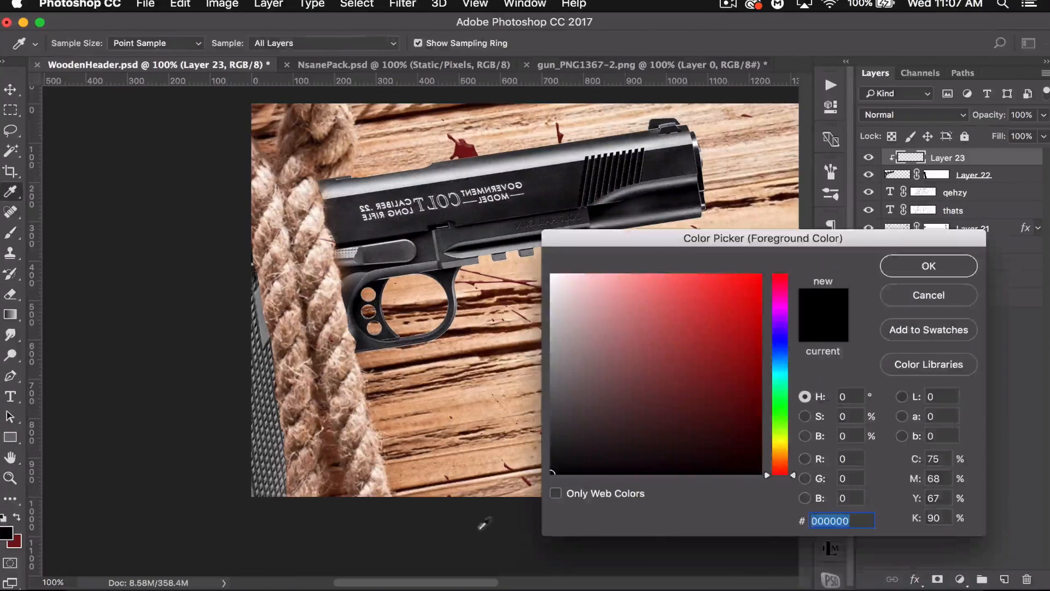
{"action": "left_click", "coordinate": [943, 265]}
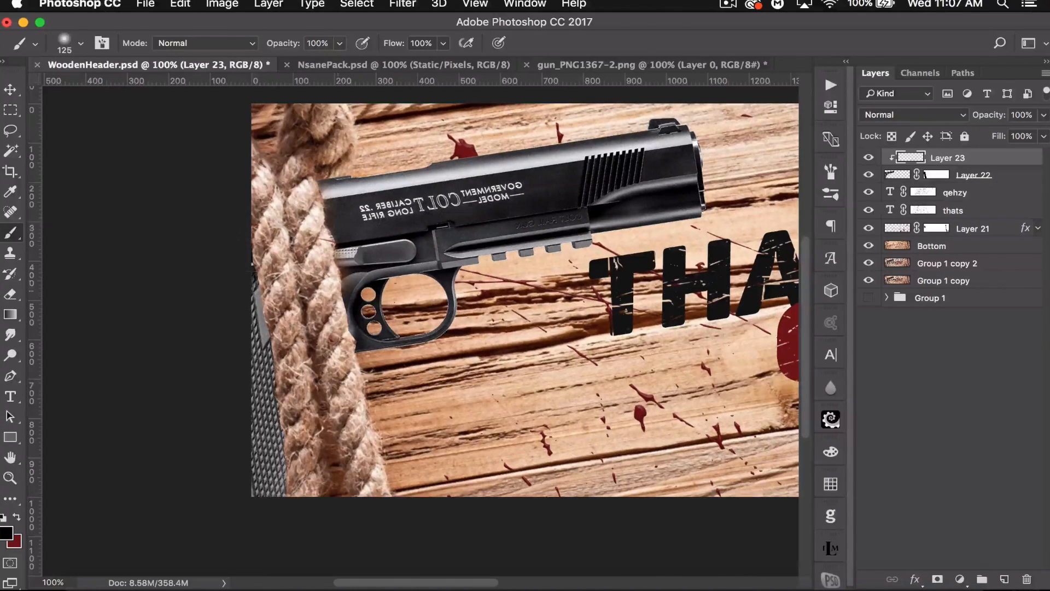
{"action": "key", "text": "super+minus"}
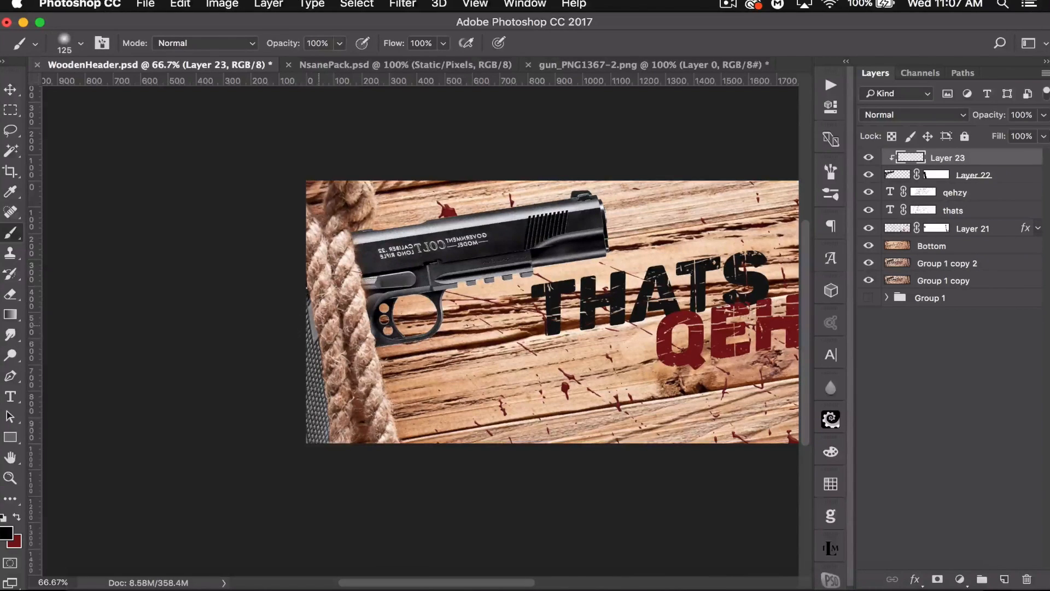
{"action": "key", "text": "super+equal"}
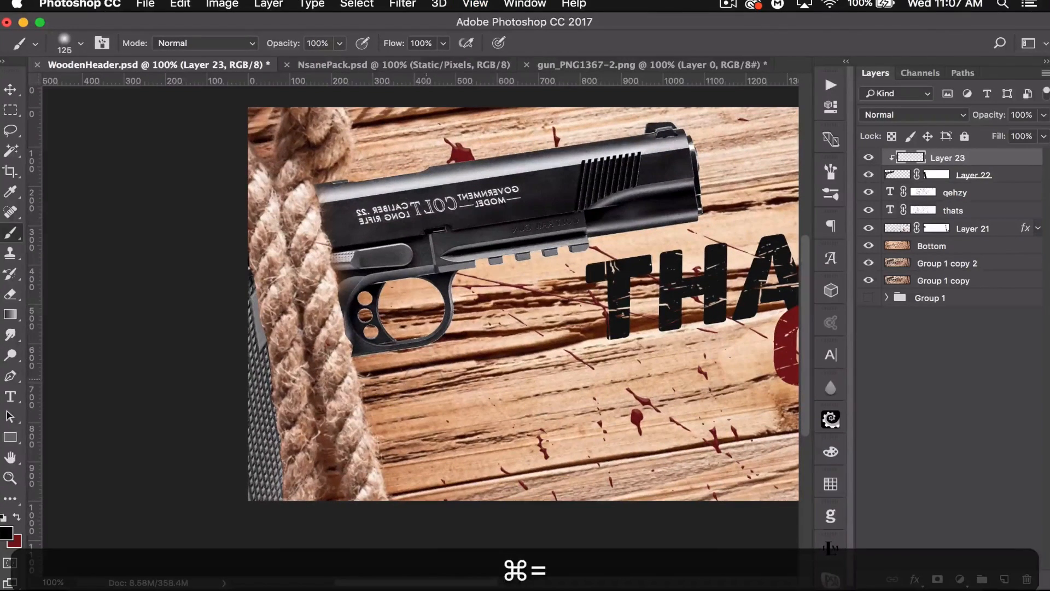
{"action": "mouse_move", "coordinate": [323, 186]}
{"action": "left_mouse_down"}
{"action": "mouse_move", "coordinate": [320, 219]}
{"action": "mouse_move", "coordinate": [347, 290]}
{"action": "mouse_move", "coordinate": [344, 356]}
{"action": "left_mouse_up"}
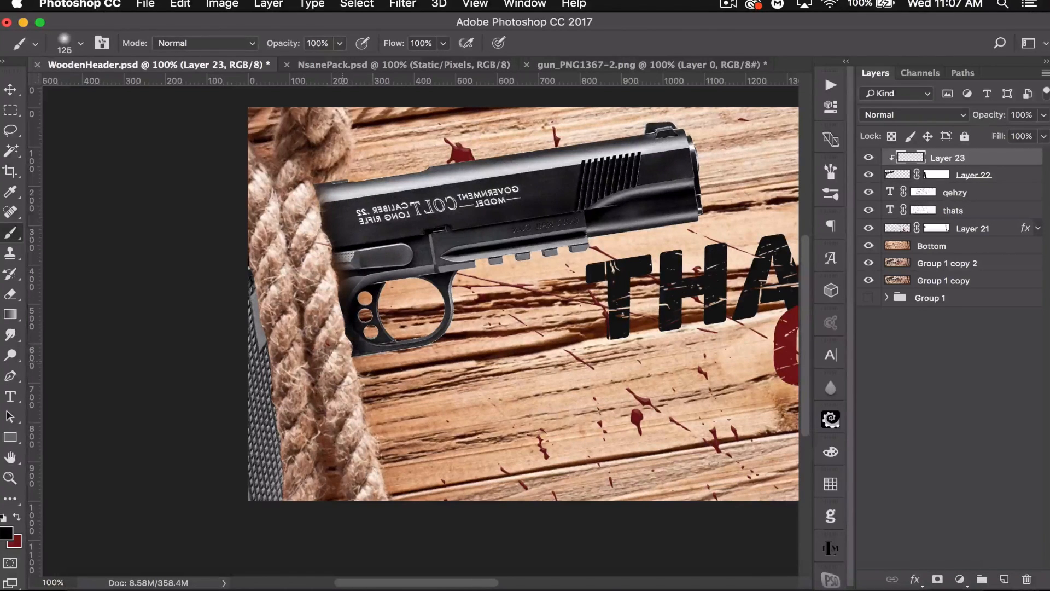
{"action": "left_click_drag", "start_coordinate": [992, 116], "coordinate": [964, 117]}
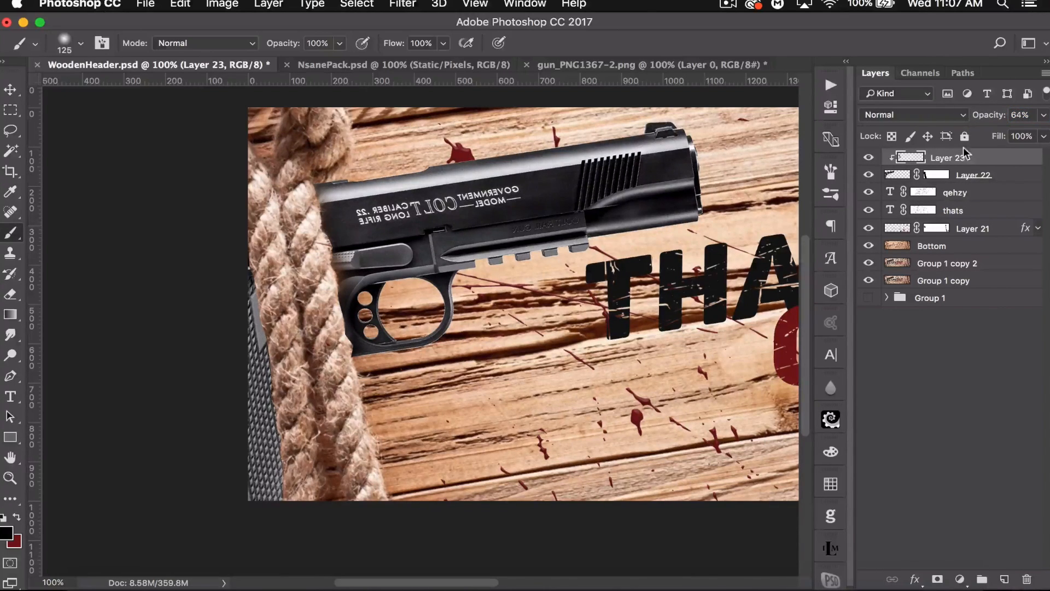
- Add a second clipped layer above the gun, paint a black shadow stroke beside the rope, and set opacity to 40%
{"action": "left_click", "coordinate": [985, 174]}
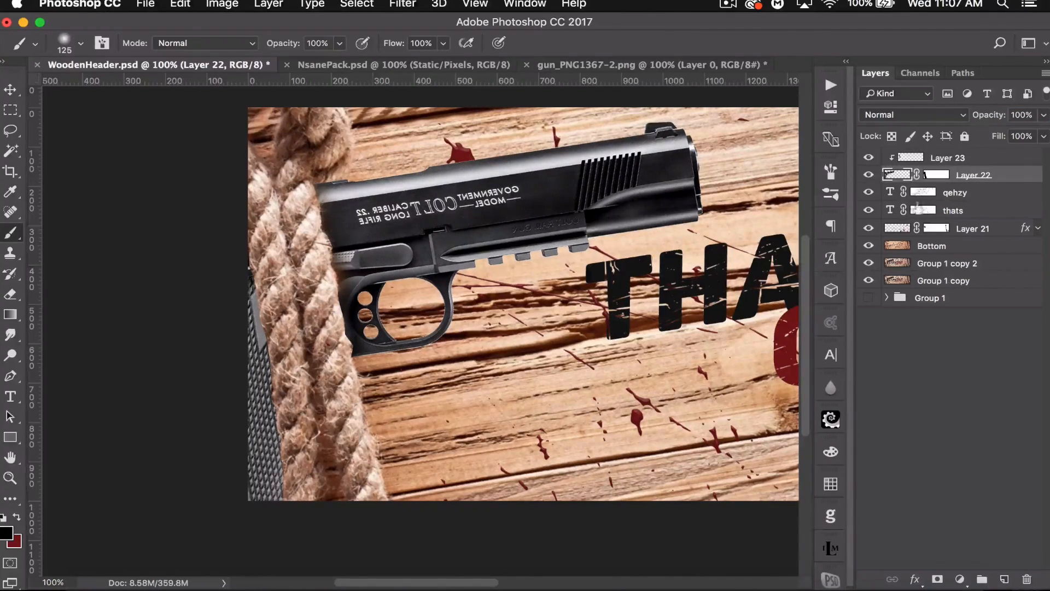
{"action": "left_click", "coordinate": [1004, 579]}
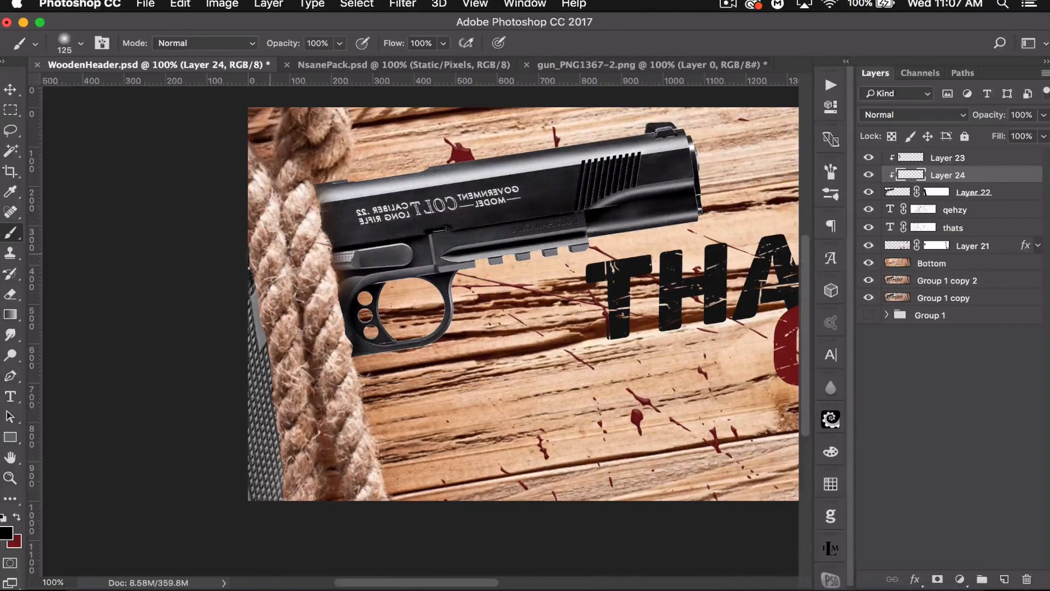
{"action": "mouse_move", "coordinate": [266, 257]}
{"action": "left_mouse_down"}
{"action": "mouse_move", "coordinate": [289, 421]}
{"action": "mouse_move", "coordinate": [274, 497]}
{"action": "left_mouse_up"}
{"action": "key", "text": "super+z"}
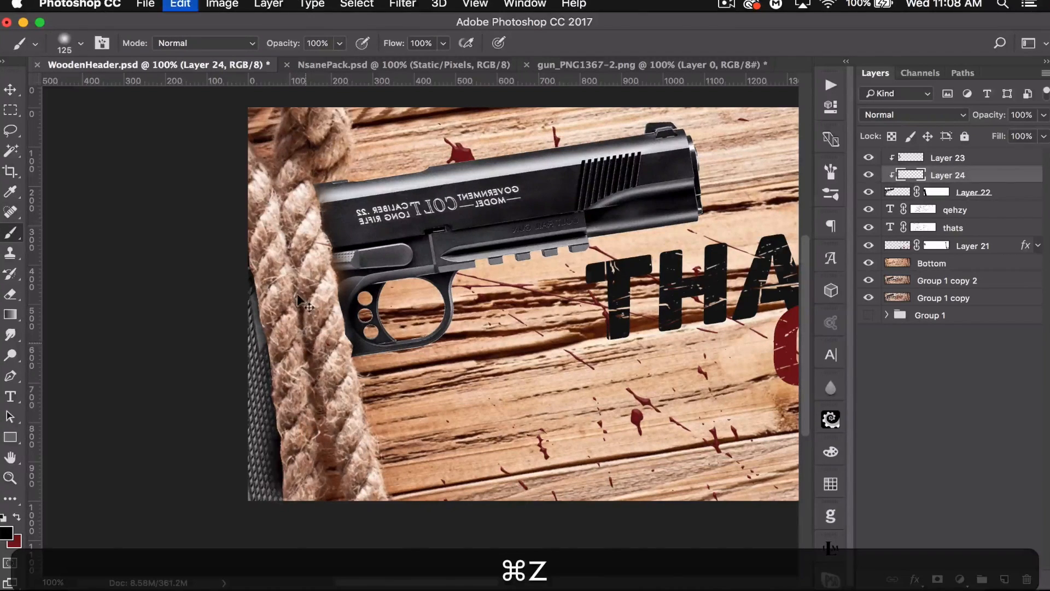
{"action": "mouse_move", "coordinate": [268, 256]}
{"action": "left_mouse_down"}
{"action": "mouse_move", "coordinate": [282, 454]}
{"action": "mouse_move", "coordinate": [302, 480]}
{"action": "mouse_move", "coordinate": [303, 432]}
{"action": "left_mouse_up"}
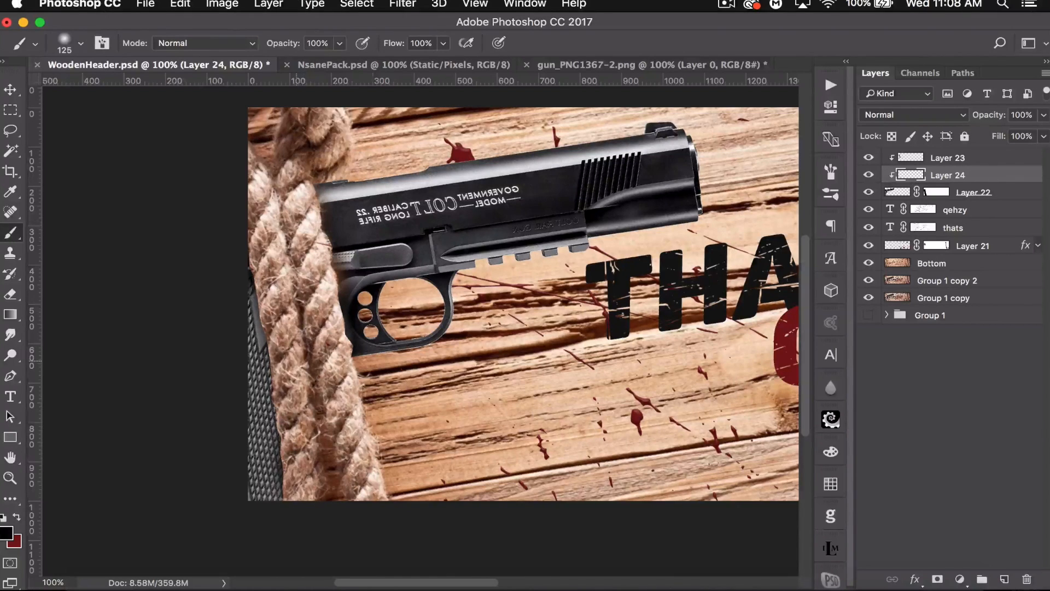
{"action": "left_click_drag", "start_coordinate": [990, 114], "coordinate": [940, 116]}
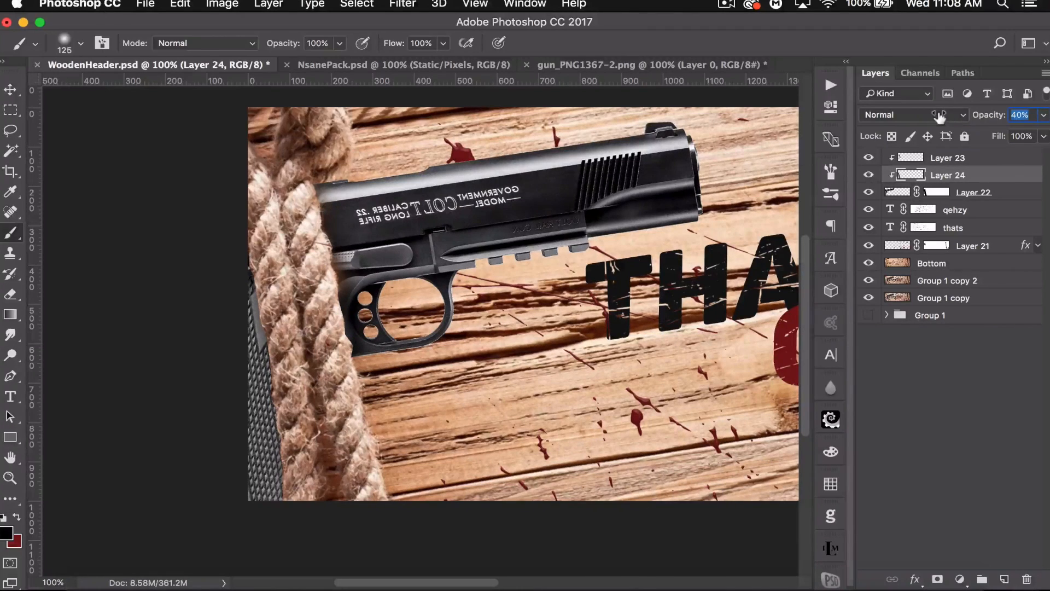
{"action": "key", "text": "Return"}
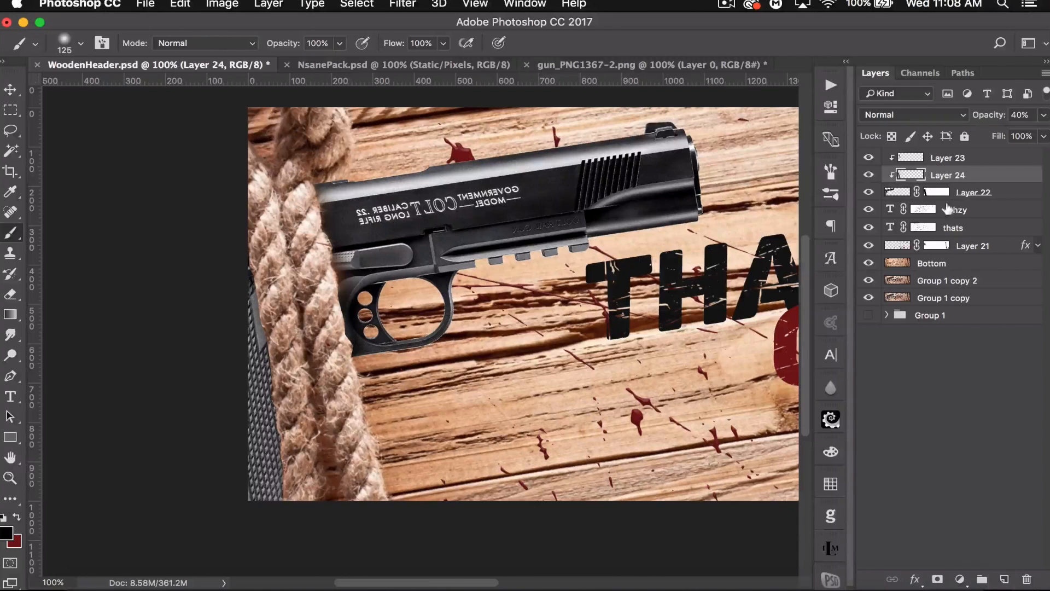
- Add a new empty layer directly above the qehzy text layer
{"action": "left_click", "coordinate": [923, 209]}
{"action": "left_click", "coordinate": [1004, 578]}
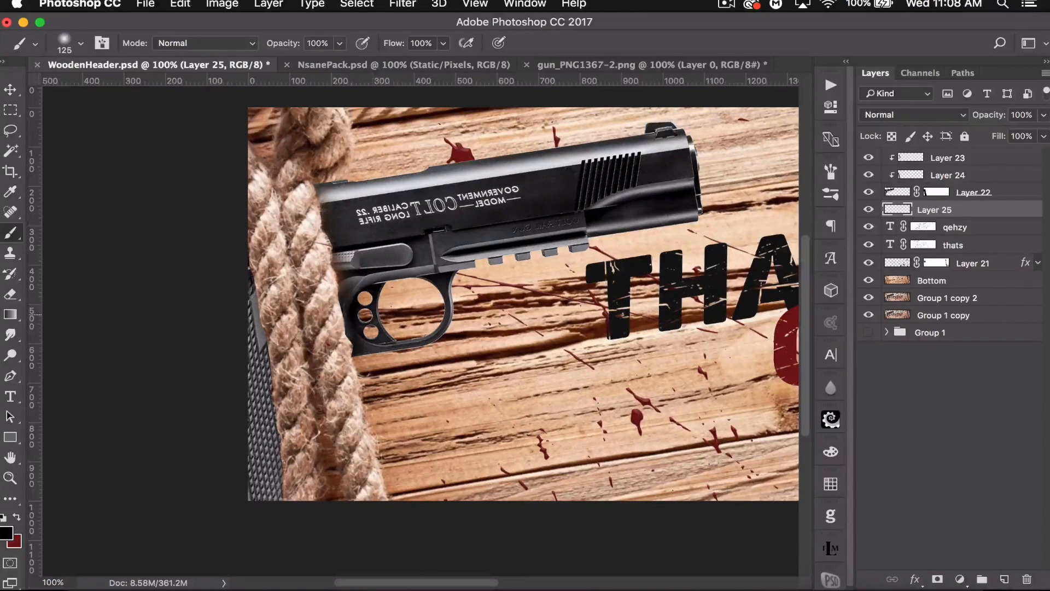
- Paint a soft black shadow beneath the gun on the new layer above the qehzy text with a 250 px brush
{"action": "key", "text": "bracketright"}
{"action": "key", "text": "bracketright"}
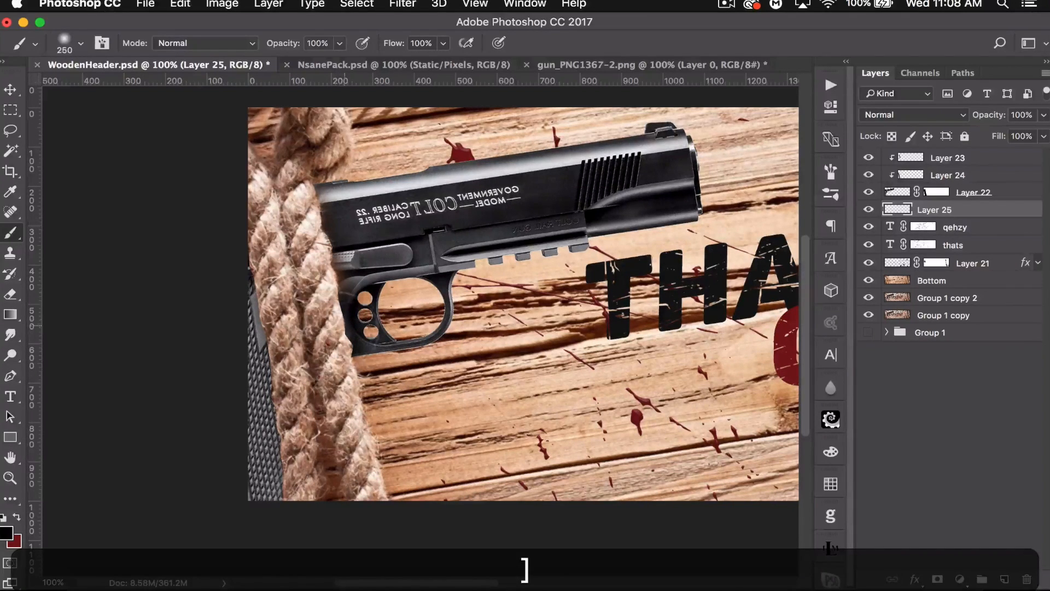
{"action": "left_click_drag", "start_coordinate": [336, 332], "coordinate": [351, 287]}
{"action": "mouse_move", "coordinate": [393, 230]}
{"action": "left_mouse_down"}
{"action": "mouse_move", "coordinate": [651, 219]}
{"action": "mouse_move", "coordinate": [705, 180]}
{"action": "left_mouse_up"}
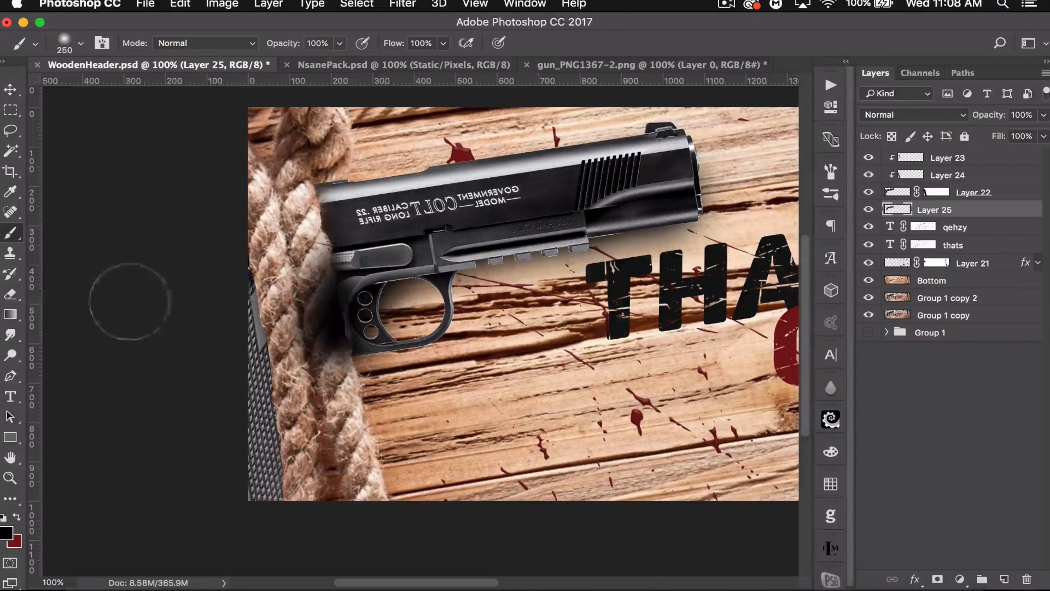
- Erase the part of that shadow near the rope with a 200 px eraser and set the layer's opacity to 70%
{"action": "key", "text": "e"}
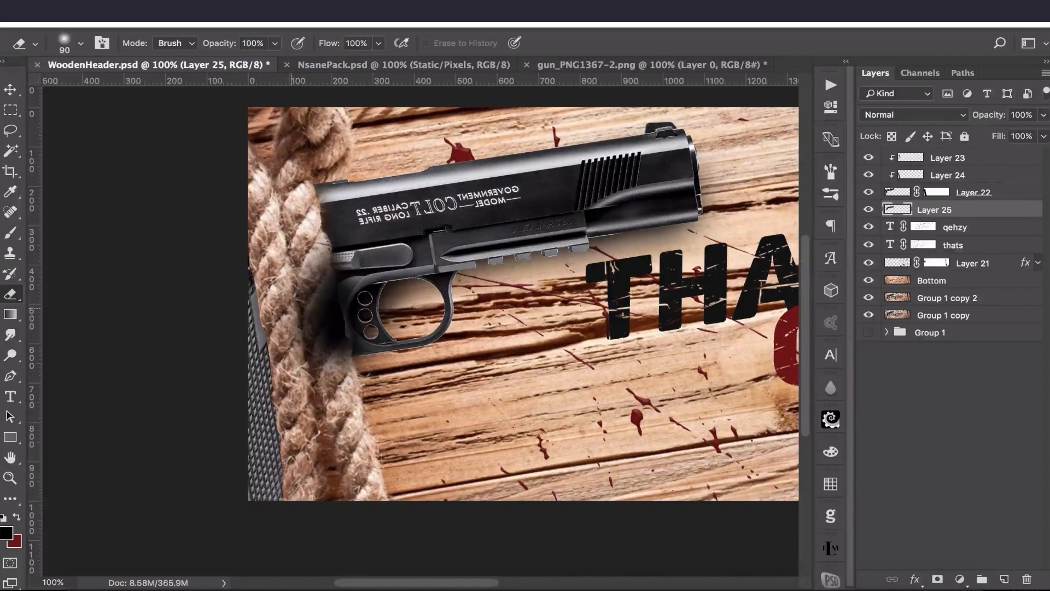
{"action": "key", "text": "bracketright"}
{"action": "key", "text": "bracketright"}
{"action": "key", "text": "bracketright"}
{"action": "key", "text": "bracketright"}
{"action": "key", "text": "bracketright"}
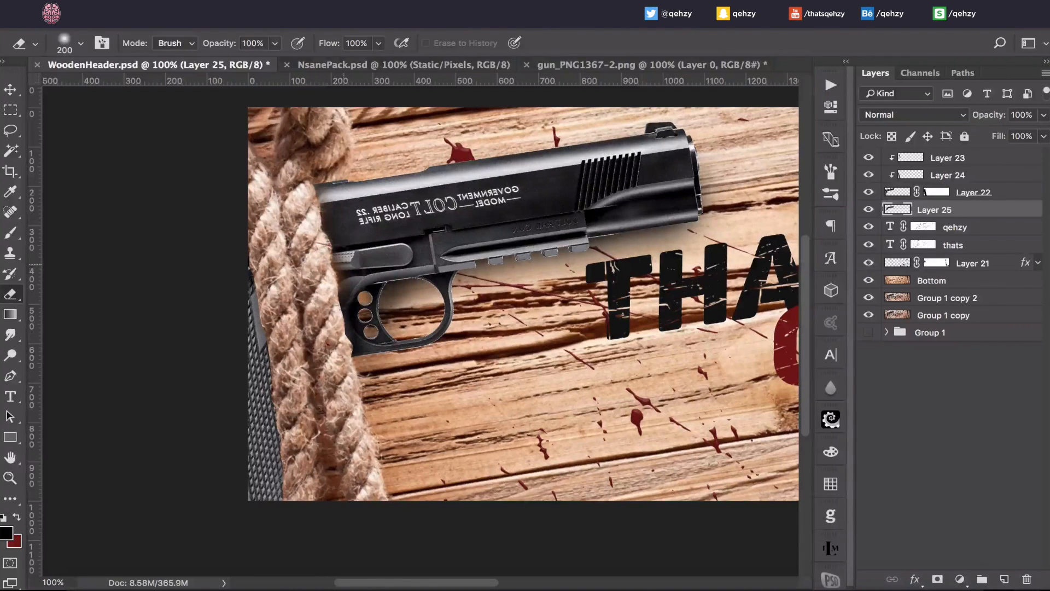
{"action": "key", "text": "super+z"}
{"action": "mouse_move", "coordinate": [276, 288]}
{"action": "left_mouse_down"}
{"action": "mouse_move", "coordinate": [323, 328]}
{"action": "mouse_move", "coordinate": [334, 307]}
{"action": "mouse_move", "coordinate": [350, 322]}
{"action": "mouse_move", "coordinate": [325, 349]}
{"action": "mouse_move", "coordinate": [321, 234]}
{"action": "left_mouse_up"}
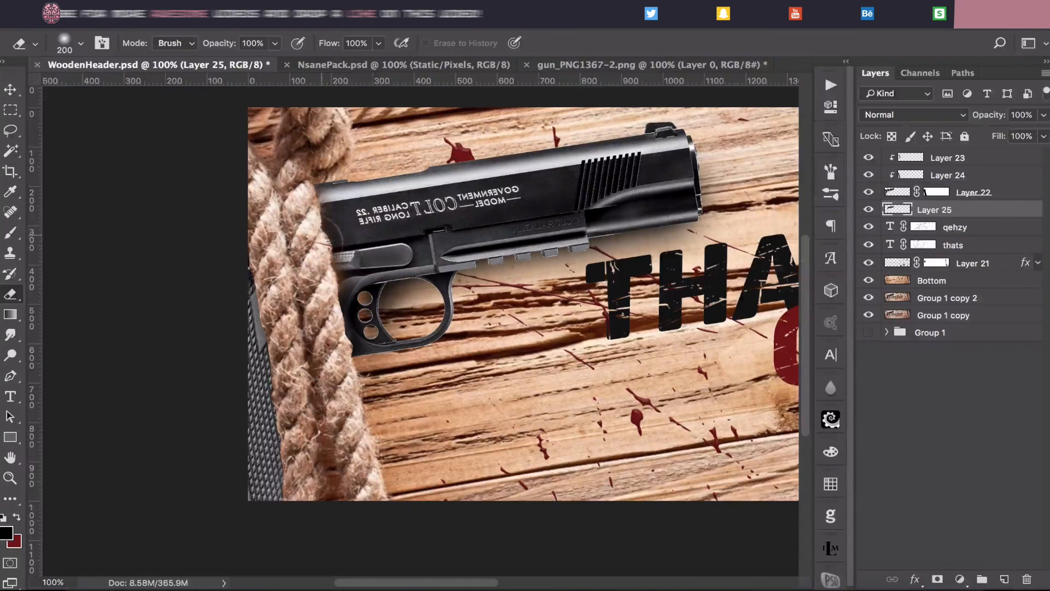
{"action": "left_click_drag", "start_coordinate": [991, 116], "coordinate": [967, 112]}
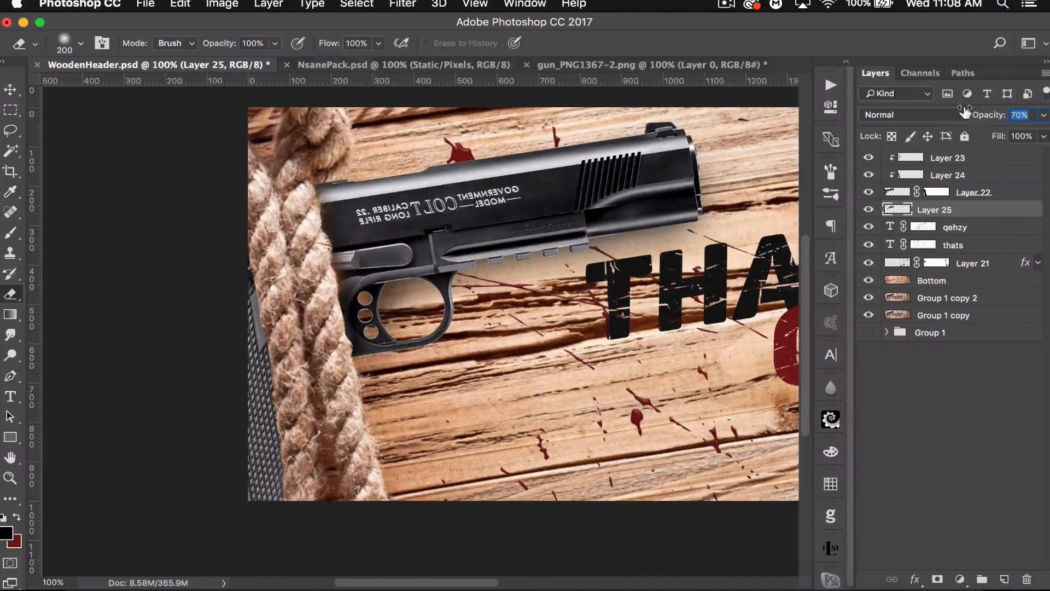
{"action": "left_click_drag", "start_coordinate": [964, 112], "coordinate": [964, 112]}
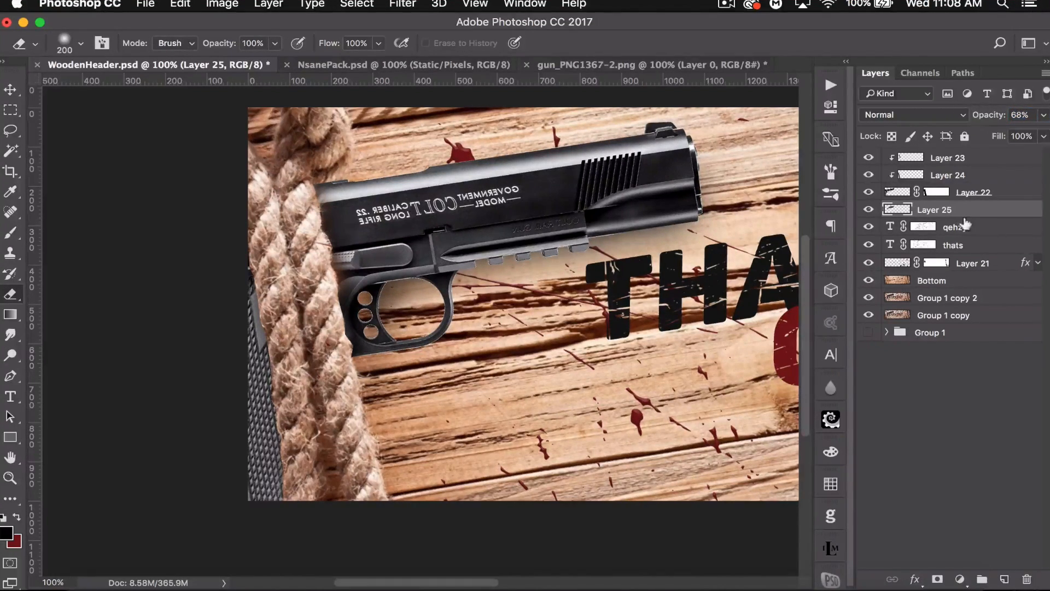
- Add another new layer and paint a black shadow under the gun's trigger guard with a 100 px brush
{"action": "left_click", "coordinate": [1003, 578]}
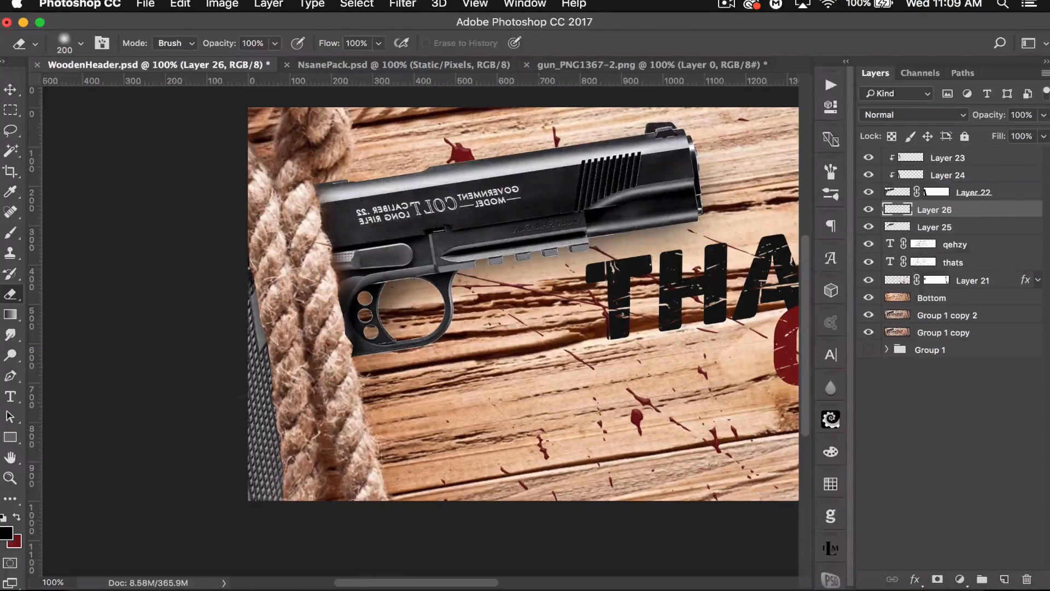
{"action": "key", "text": "b"}
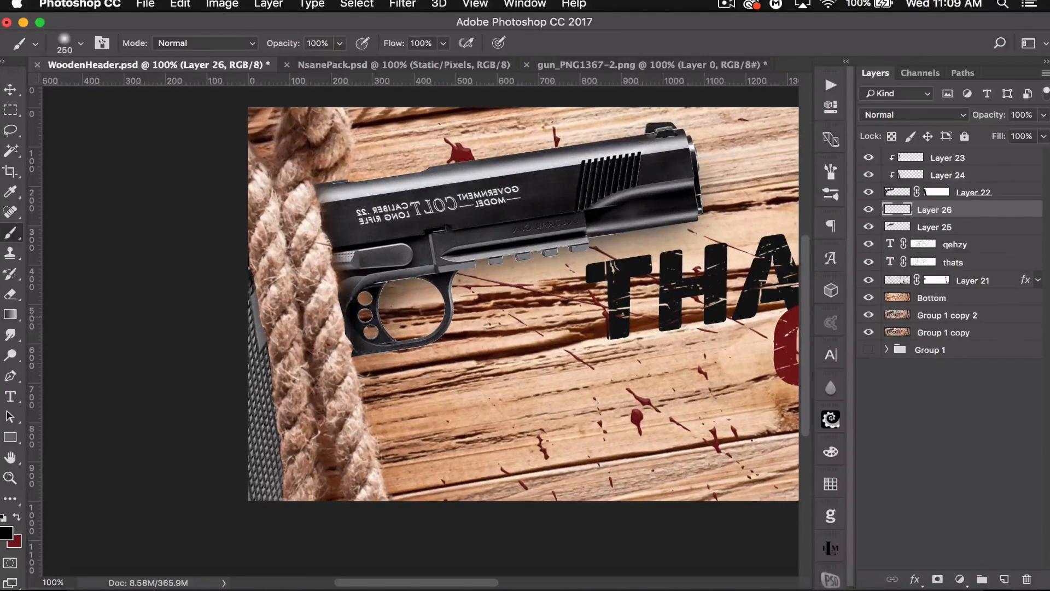
{"action": "key", "text": "bracketleft"}
{"action": "key", "text": "bracketleft"}
{"action": "key", "text": "bracketleft"}
{"action": "key", "text": "bracketleft"}
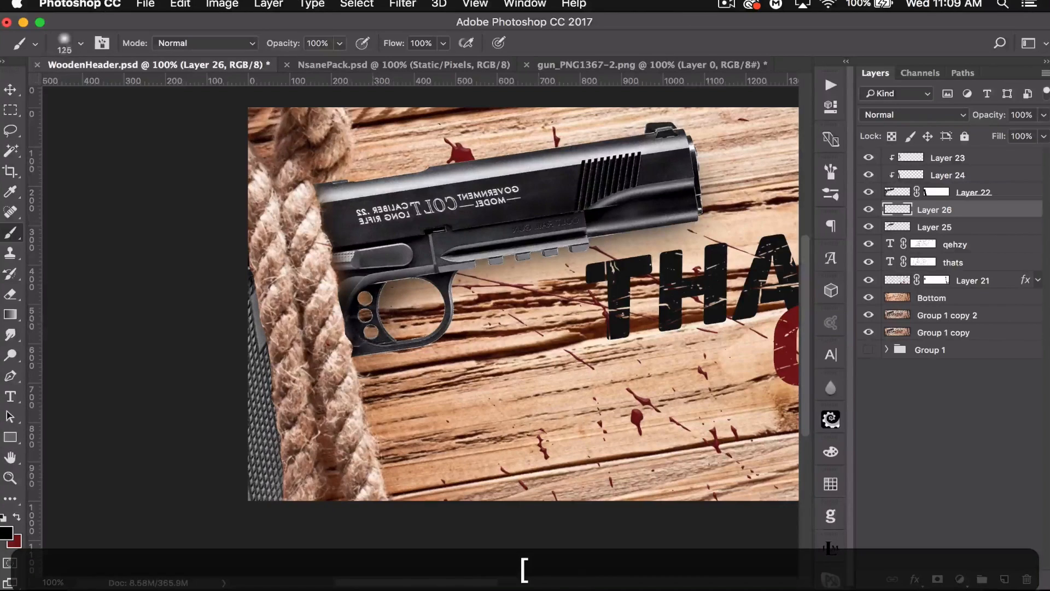
{"action": "mouse_move", "coordinate": [347, 342]}
{"action": "left_mouse_down"}
{"action": "mouse_move", "coordinate": [426, 326]}
{"action": "mouse_move", "coordinate": [441, 286]}
{"action": "left_mouse_up"}
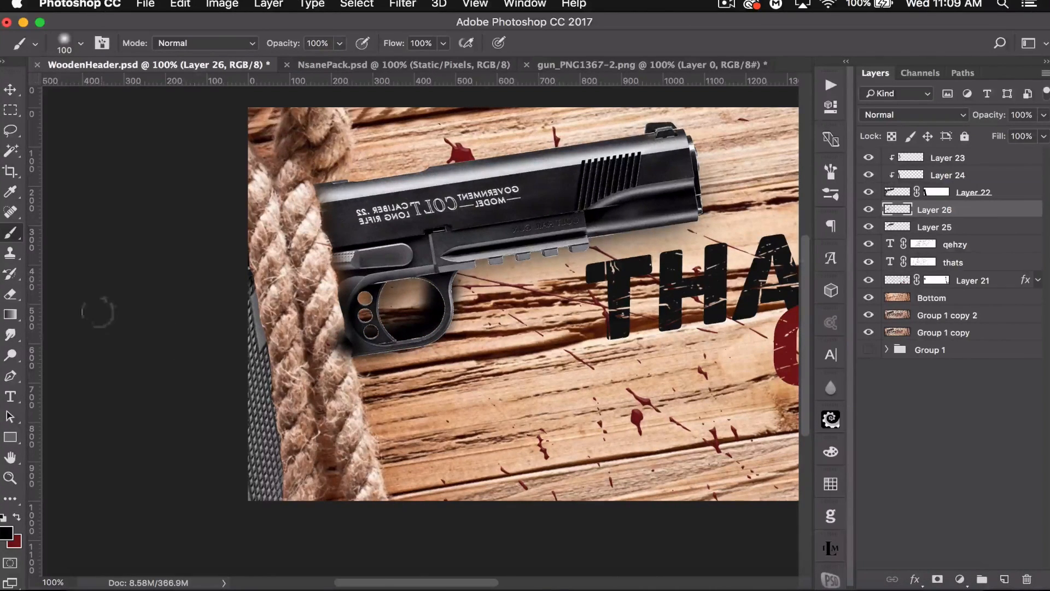
- Erase excess of the trigger-guard shadow with a small eraser and set that layer's opacity to 76%
{"action": "left_click", "coordinate": [11, 294]}
{"action": "key", "text": "bracketleft"}
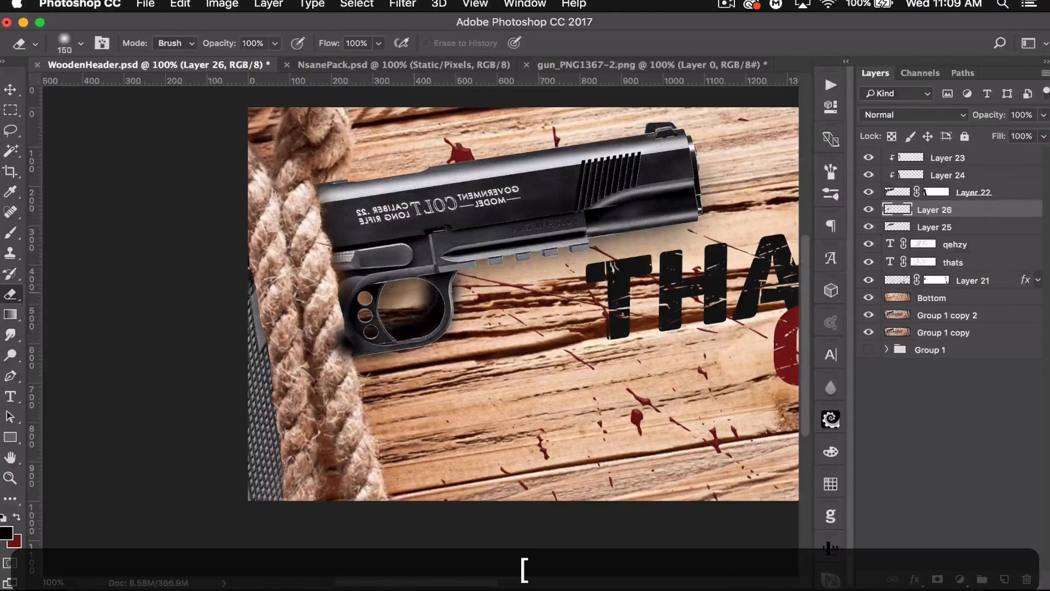
{"action": "mouse_move", "coordinate": [429, 278]}
{"action": "left_mouse_down"}
{"action": "mouse_move", "coordinate": [434, 323]}
{"action": "mouse_move", "coordinate": [423, 300]}
{"action": "mouse_move", "coordinate": [400, 331]}
{"action": "mouse_move", "coordinate": [413, 327]}
{"action": "mouse_move", "coordinate": [340, 343]}
{"action": "mouse_move", "coordinate": [315, 336]}
{"action": "left_mouse_up"}
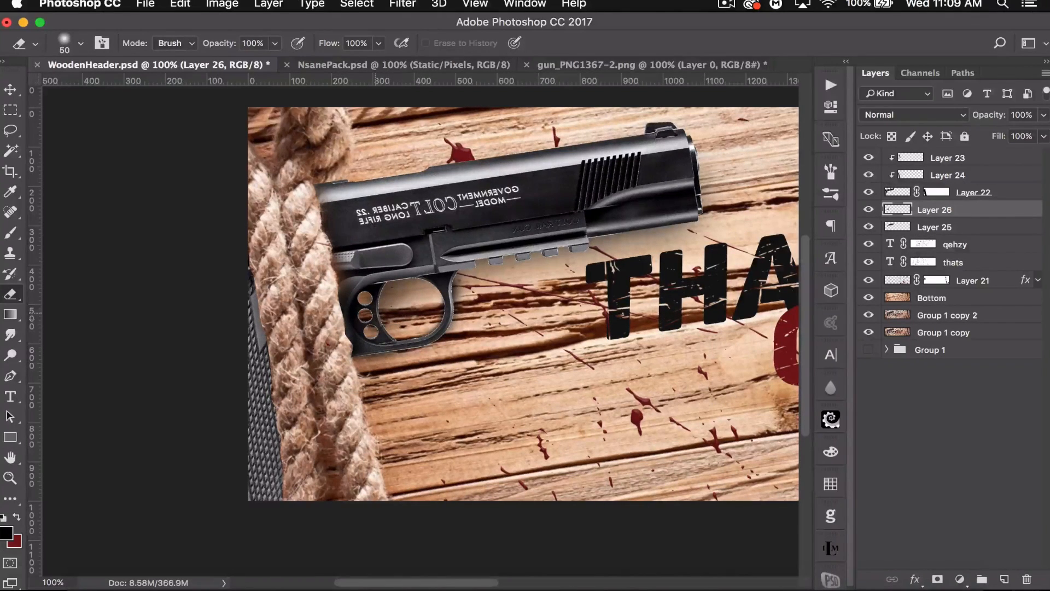
{"action": "key", "text": "bracketright"}
{"action": "key", "text": "bracketright"}
{"action": "key", "text": "bracketright"}
{"action": "left_click_drag", "start_coordinate": [989, 111], "coordinate": [969, 116]}
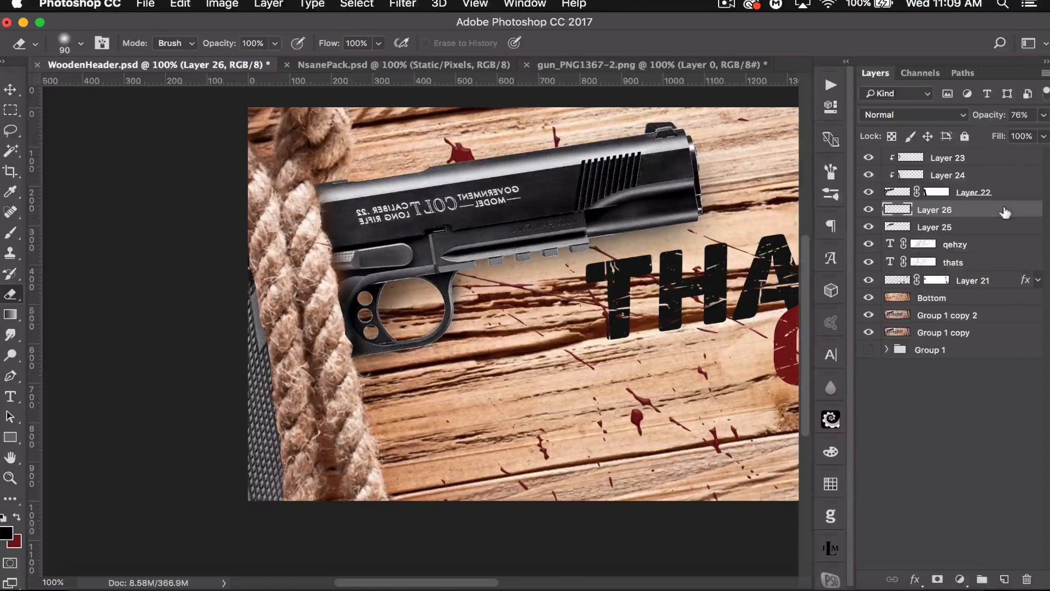
- Select the gun layer and clone-stamp over the CALIBER .22 LONG RIFLE engraving on the slide to remove it
{"action": "left_click", "coordinate": [890, 191]}
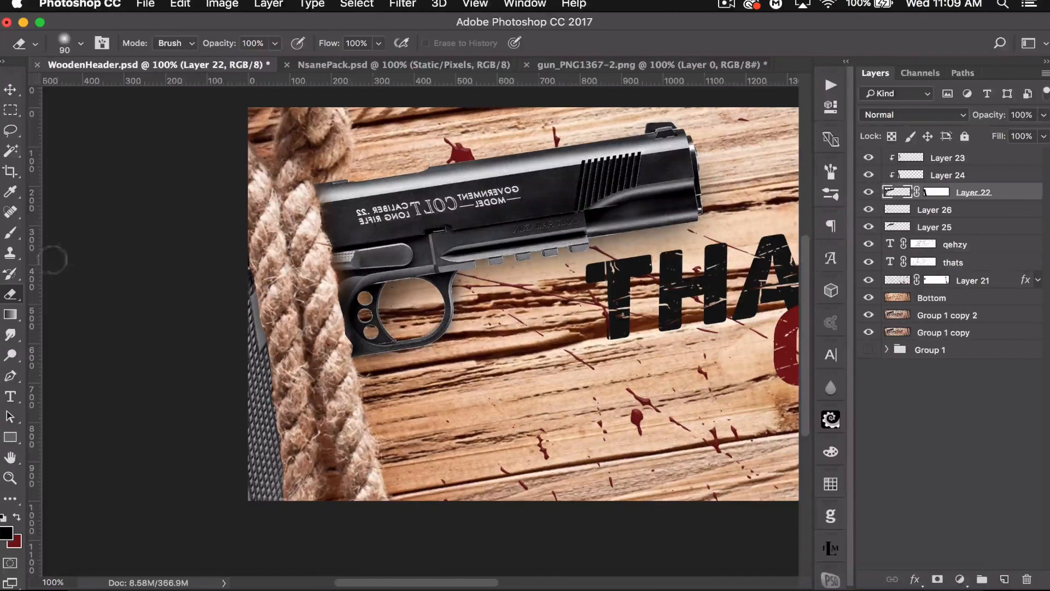
{"action": "left_click", "coordinate": [11, 254]}
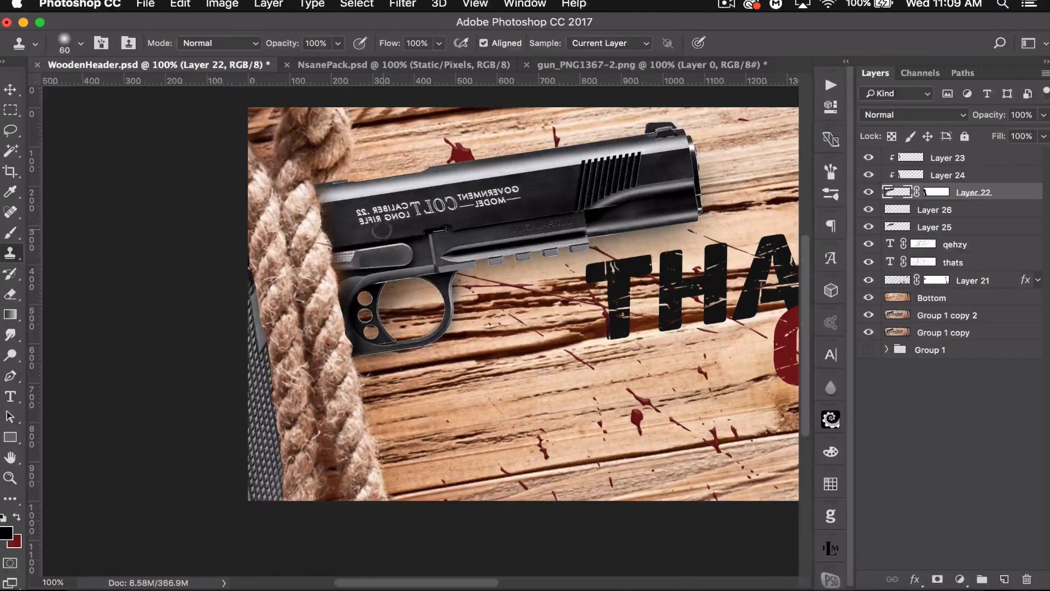
{"action": "key", "text": "super+equal"}
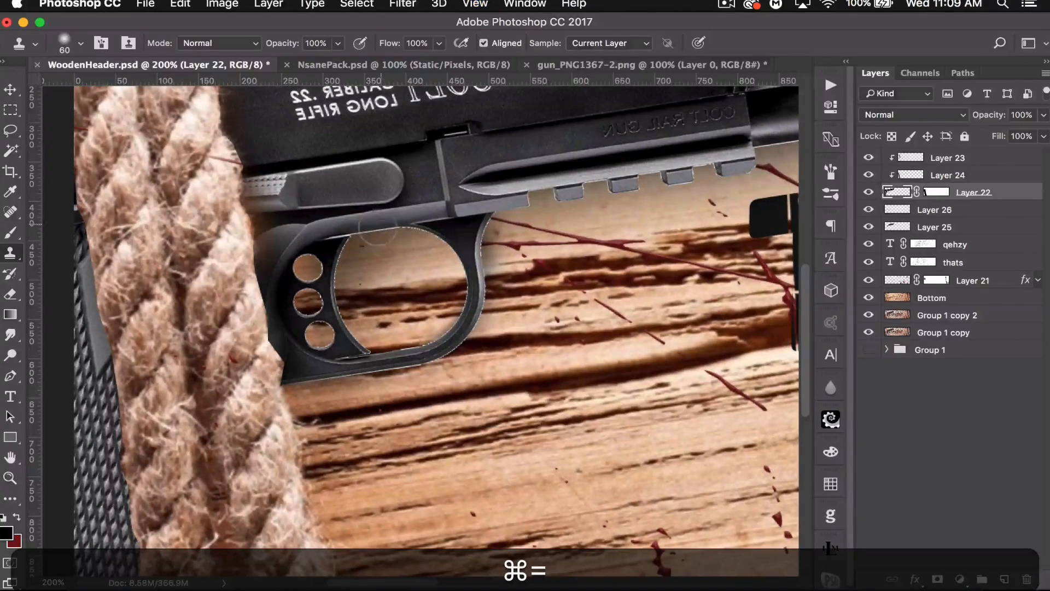
{"action": "left_click_drag", "start_coordinate": [394, 211], "coordinate": [476, 407]}
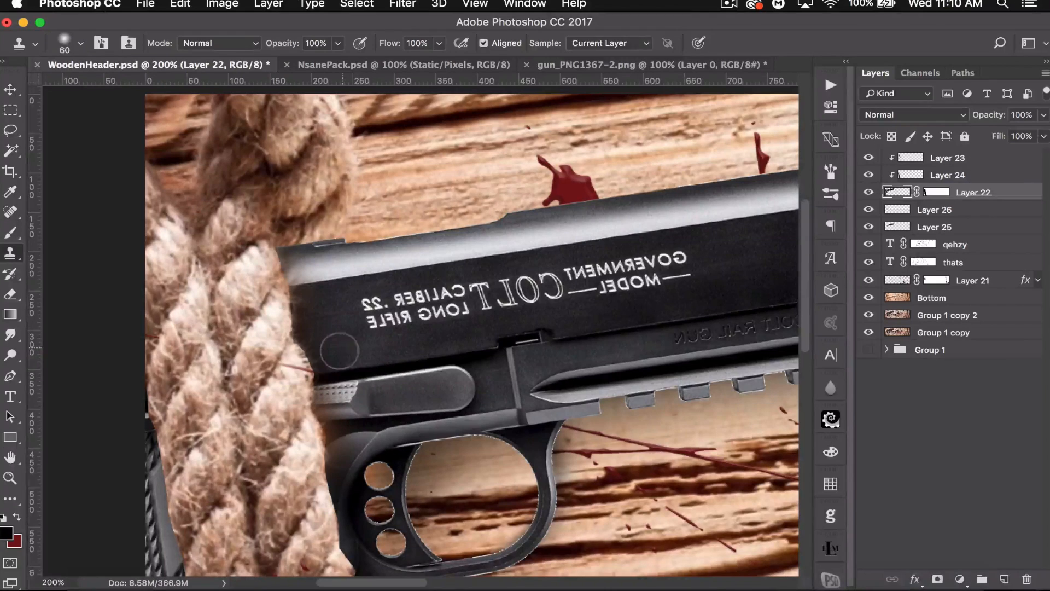
{"action": "key", "text": "alt"}
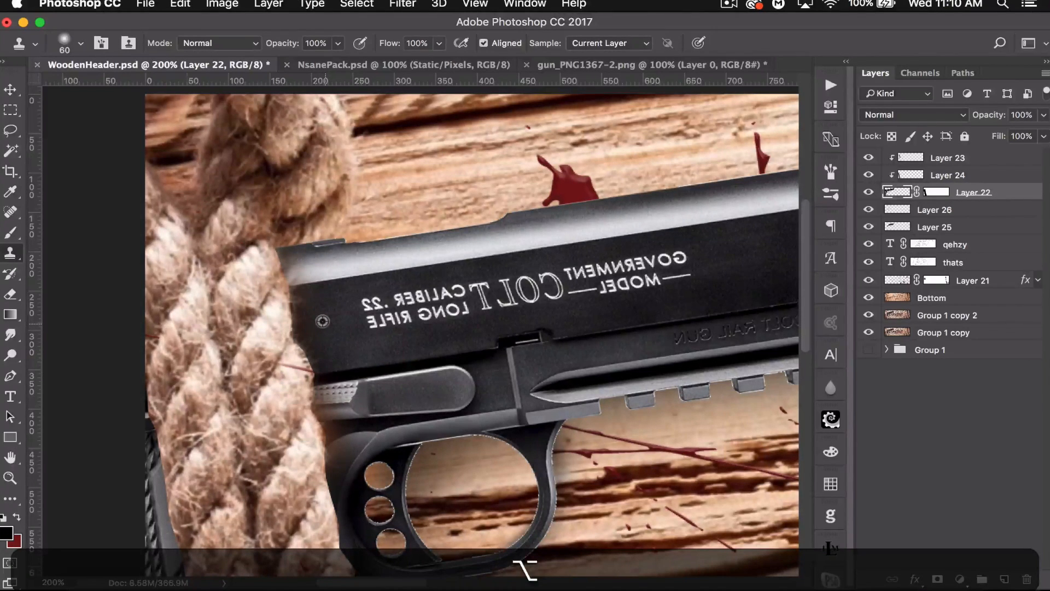
{"action": "left_click", "coordinate": [323, 321], "text": "alt"}
{"action": "mouse_move", "coordinate": [372, 314]}
{"action": "left_mouse_down"}
{"action": "mouse_move", "coordinate": [363, 307]}
{"action": "mouse_move", "coordinate": [384, 329]}
{"action": "mouse_move", "coordinate": [389, 305]}
{"action": "mouse_move", "coordinate": [367, 305]}
{"action": "mouse_move", "coordinate": [432, 295]}
{"action": "mouse_move", "coordinate": [399, 323]}
{"action": "mouse_move", "coordinate": [467, 309]}
{"action": "mouse_move", "coordinate": [421, 290]}
{"action": "left_mouse_up"}
{"action": "key", "text": "alt"}
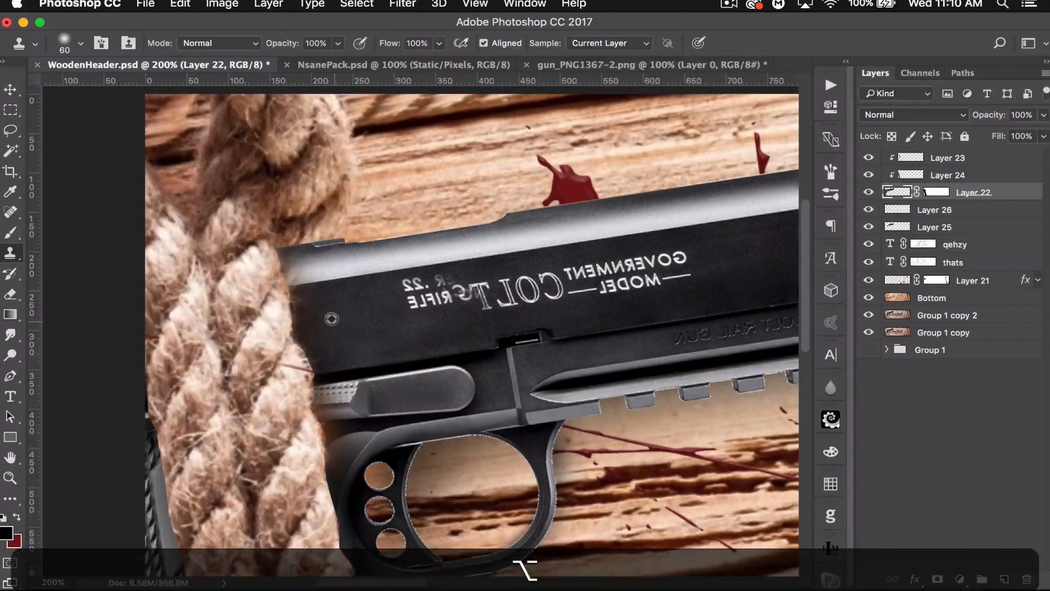
{"action": "left_click", "coordinate": [330, 320], "text": "alt"}
{"action": "mouse_move", "coordinate": [377, 309]}
{"action": "left_mouse_down"}
{"action": "mouse_move", "coordinate": [437, 284]}
{"action": "mouse_move", "coordinate": [403, 292]}
{"action": "mouse_move", "coordinate": [513, 295]}
{"action": "left_mouse_up"}
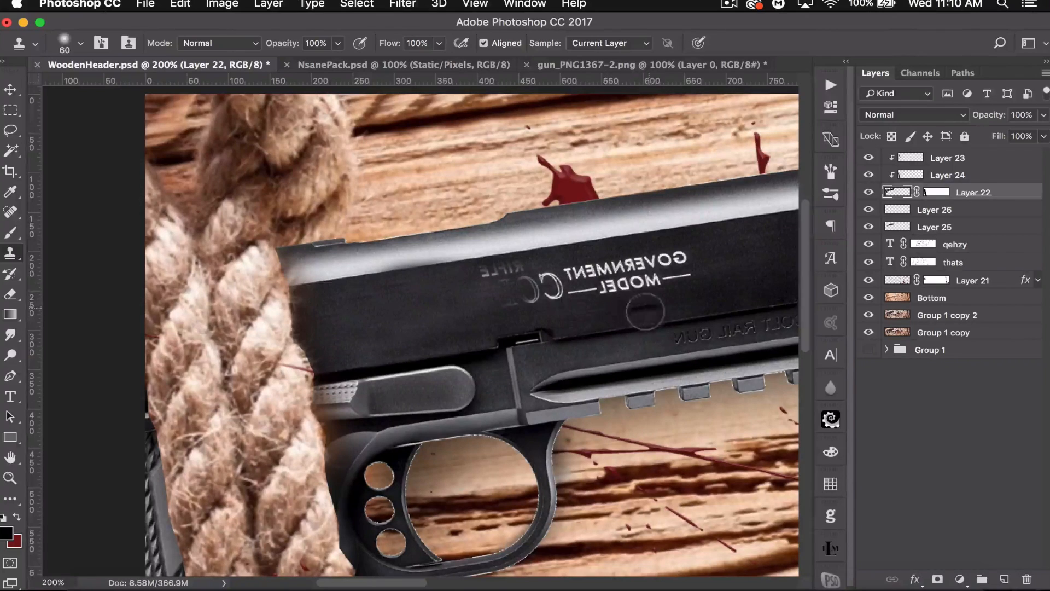
- Clone-stamp over the remaining COLT GOVERNMENT MODEL engraving until the slide surface is plain
{"action": "key", "text": "space"}
{"action": "left_click_drag", "start_coordinate": [641, 305], "coordinate": [544, 334]}
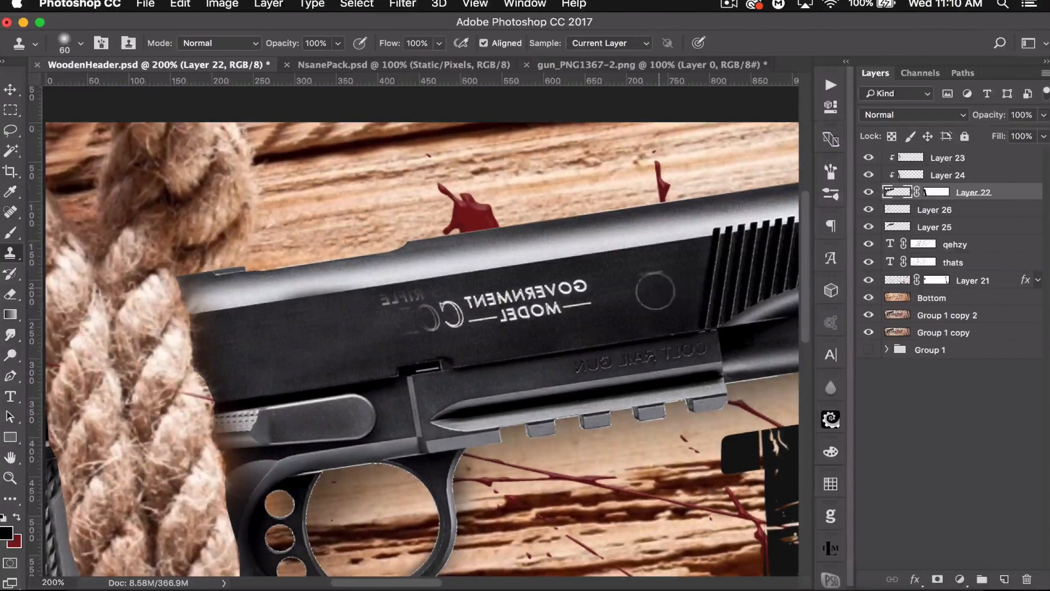
{"action": "left_click", "coordinate": [652, 285], "text": "alt"}
{"action": "mouse_move", "coordinate": [595, 297]}
{"action": "left_mouse_down"}
{"action": "mouse_move", "coordinate": [520, 316]}
{"action": "mouse_move", "coordinate": [595, 297]}
{"action": "mouse_move", "coordinate": [562, 297]}
{"action": "mouse_move", "coordinate": [508, 318]}
{"action": "left_mouse_up"}
{"action": "key", "text": "alt"}
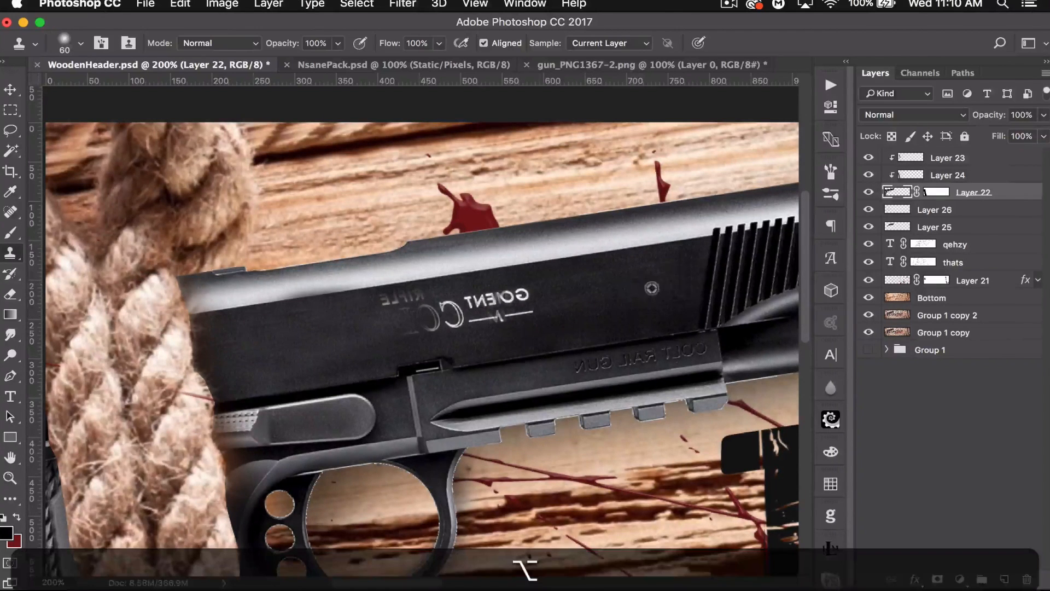
{"action": "left_click", "coordinate": [636, 290], "text": "alt"}
{"action": "mouse_move", "coordinate": [538, 305]}
{"action": "left_mouse_down"}
{"action": "mouse_move", "coordinate": [497, 306]}
{"action": "mouse_move", "coordinate": [532, 304]}
{"action": "mouse_move", "coordinate": [418, 315]}
{"action": "mouse_move", "coordinate": [467, 327]}
{"action": "mouse_move", "coordinate": [445, 328]}
{"action": "mouse_move", "coordinate": [469, 317]}
{"action": "left_mouse_up"}
{"action": "key", "text": "alt"}
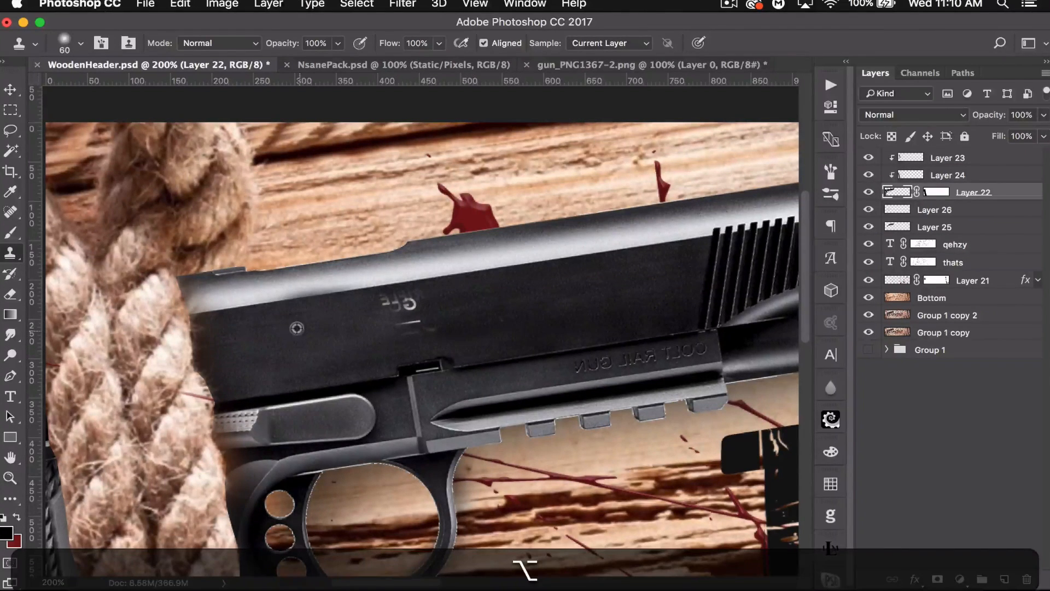
{"action": "left_click", "coordinate": [287, 330], "text": "alt"}
{"action": "mouse_move", "coordinate": [378, 318]}
{"action": "left_mouse_down"}
{"action": "mouse_move", "coordinate": [432, 309]}
{"action": "mouse_move", "coordinate": [378, 308]}
{"action": "mouse_move", "coordinate": [418, 330]}
{"action": "left_mouse_up"}
{"action": "key", "text": "alt"}
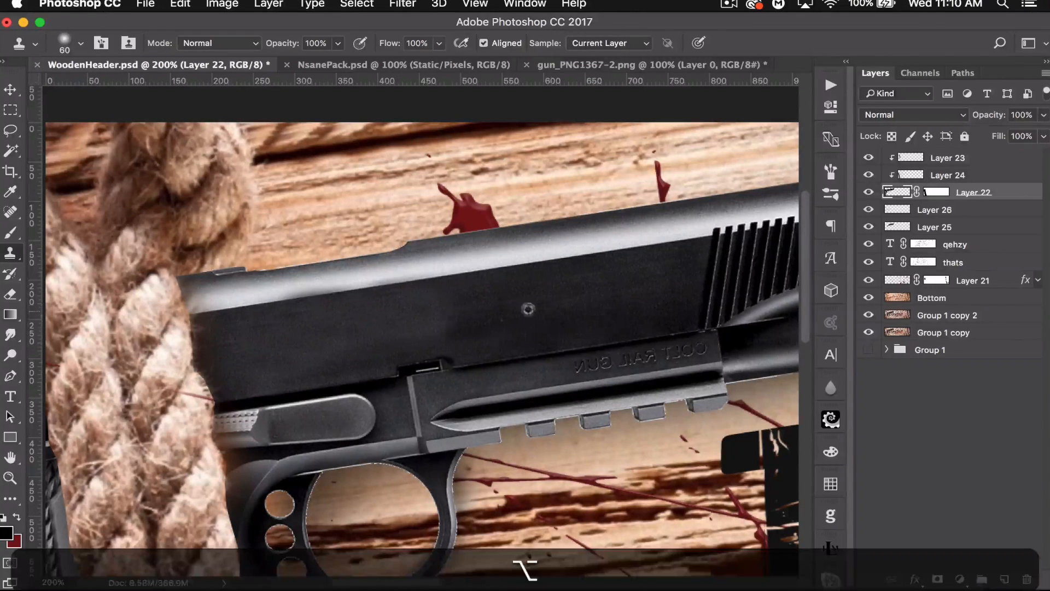
{"action": "left_click", "coordinate": [502, 310], "text": "alt"}
{"action": "left_click_drag", "start_coordinate": [457, 324], "coordinate": [416, 325]}
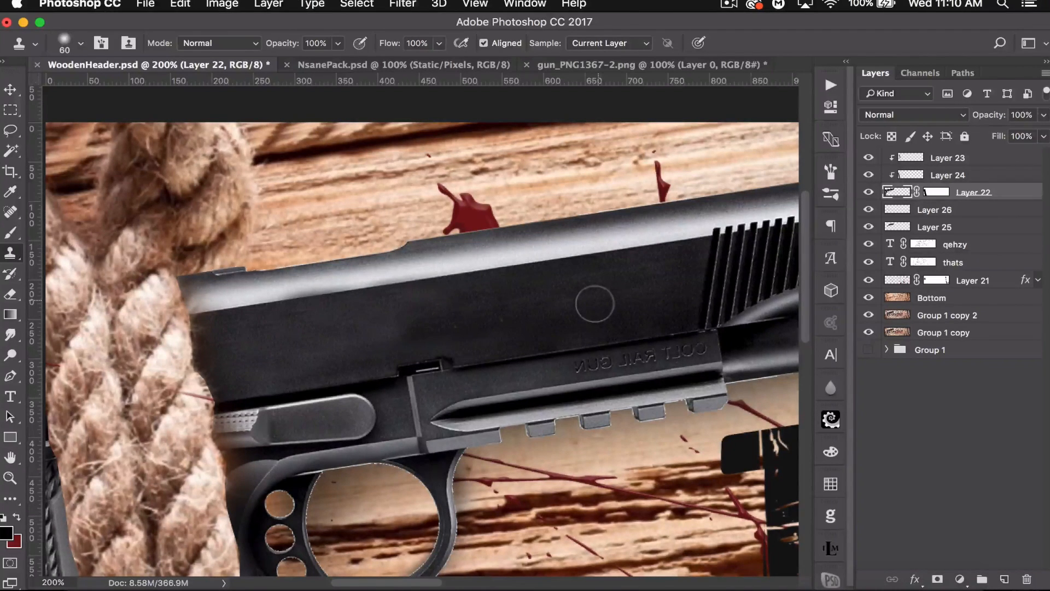
- Add a new layer above the top shadow layer and clip it to the gun
{"action": "key", "text": "super+minus"}
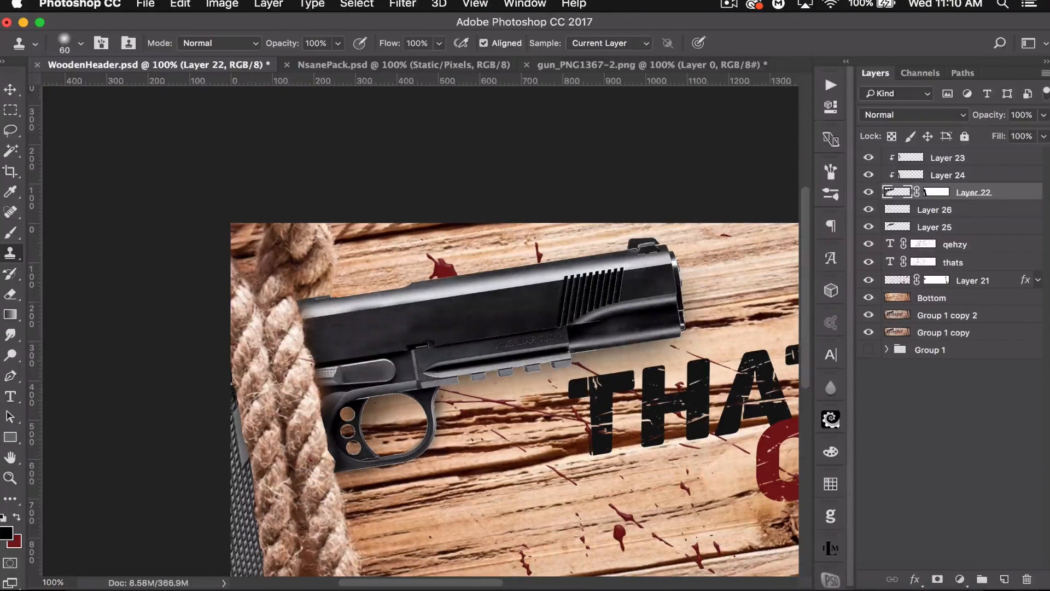
{"action": "left_click", "coordinate": [987, 160]}
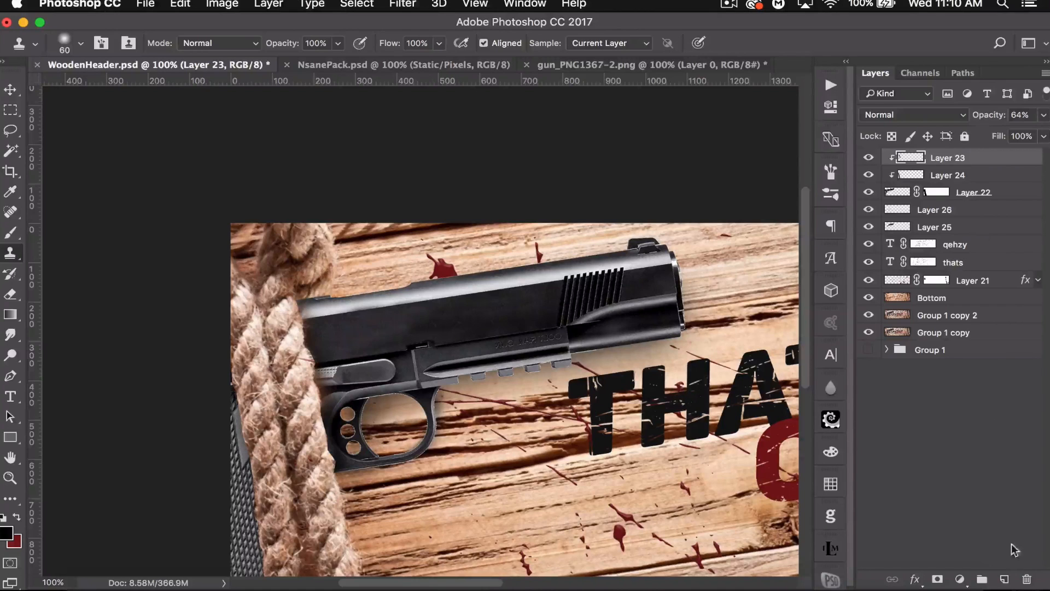
{"action": "left_click", "coordinate": [1003, 578]}
{"action": "left_click", "coordinate": [975, 160], "text": "alt"}
{"action": "key", "text": "super+minus"}
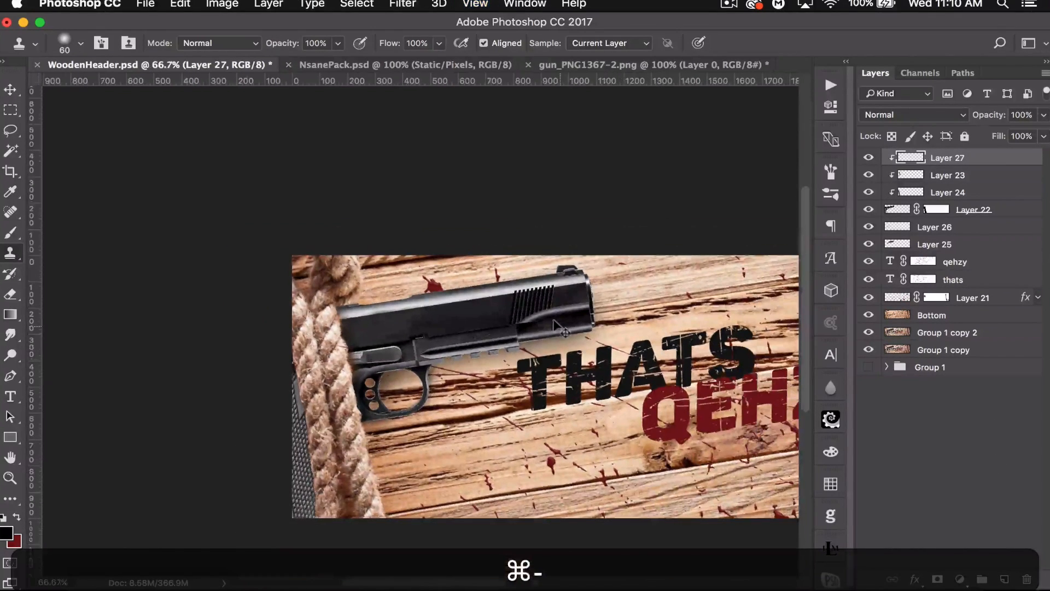
- Paint a large 1500 px white brush stroke across the top of the gun on the clipped layer
{"action": "left_click", "coordinate": [10, 235]}
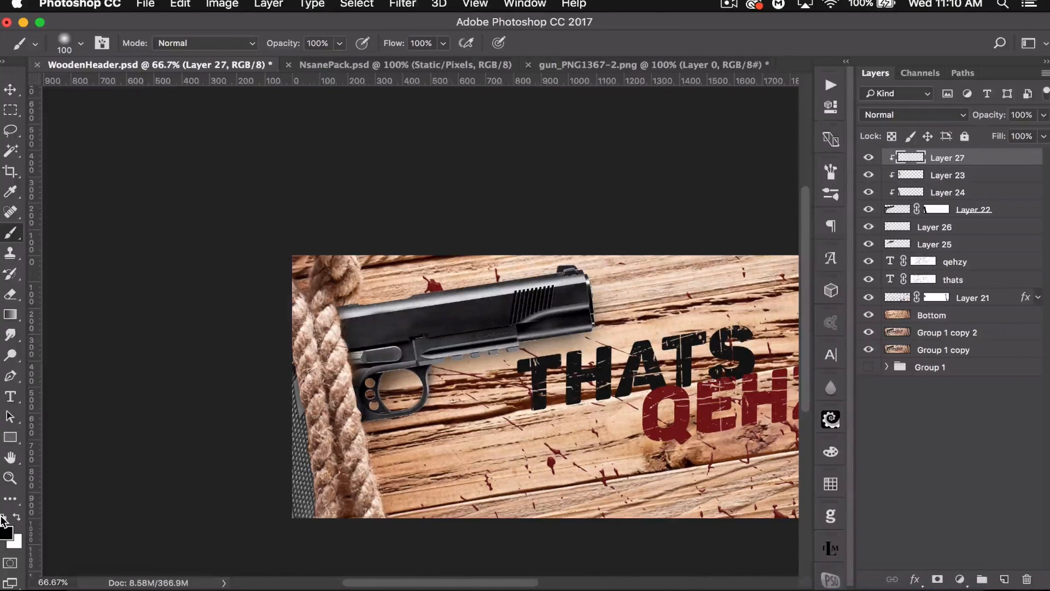
{"action": "left_click", "coordinate": [17, 518]}
{"action": "key", "text": "bracketright"}
{"action": "key", "text": "bracketright"}
{"action": "key", "text": "bracketright"}
{"action": "key", "text": "bracketright"}
{"action": "key", "text": "bracketright"}
{"action": "key", "text": "bracketright"}
{"action": "key", "text": "bracketright"}
{"action": "key", "text": "bracketright"}
{"action": "key", "text": "bracketright"}
{"action": "key", "text": "bracketright"}
{"action": "key", "text": "bracketright"}
{"action": "key", "text": "bracketright"}
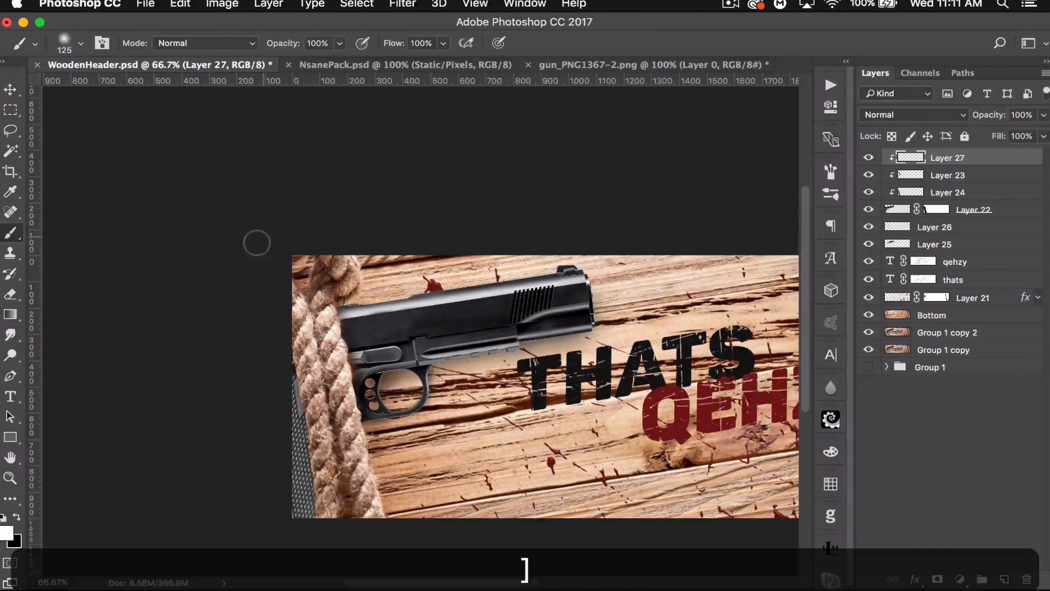
{"action": "key", "text": "bracketright"}
{"action": "key", "text": "bracketright"}
{"action": "key", "text": "bracketright"}
{"action": "key", "text": "bracketright"}
{"action": "key", "text": "bracketright"}
{"action": "key", "text": "bracketright"}
{"action": "key", "text": "bracketleft"}
{"action": "key", "text": "bracketright"}
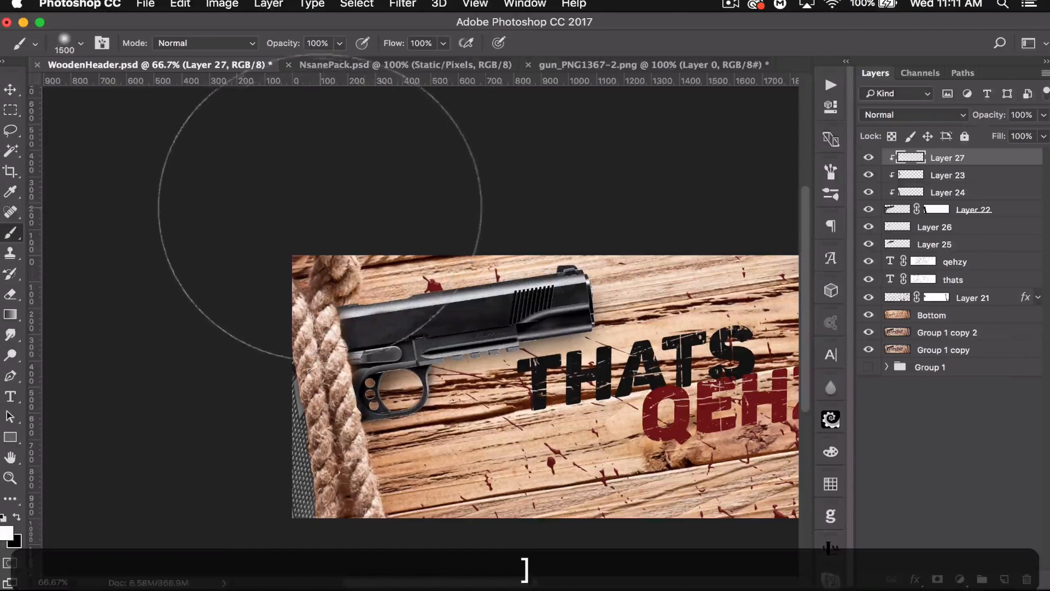
{"action": "mouse_move", "coordinate": [216, 255]}
{"action": "left_mouse_down"}
{"action": "mouse_move", "coordinate": [251, 254]}
{"action": "mouse_move", "coordinate": [481, 126]}
{"action": "left_mouse_up"}
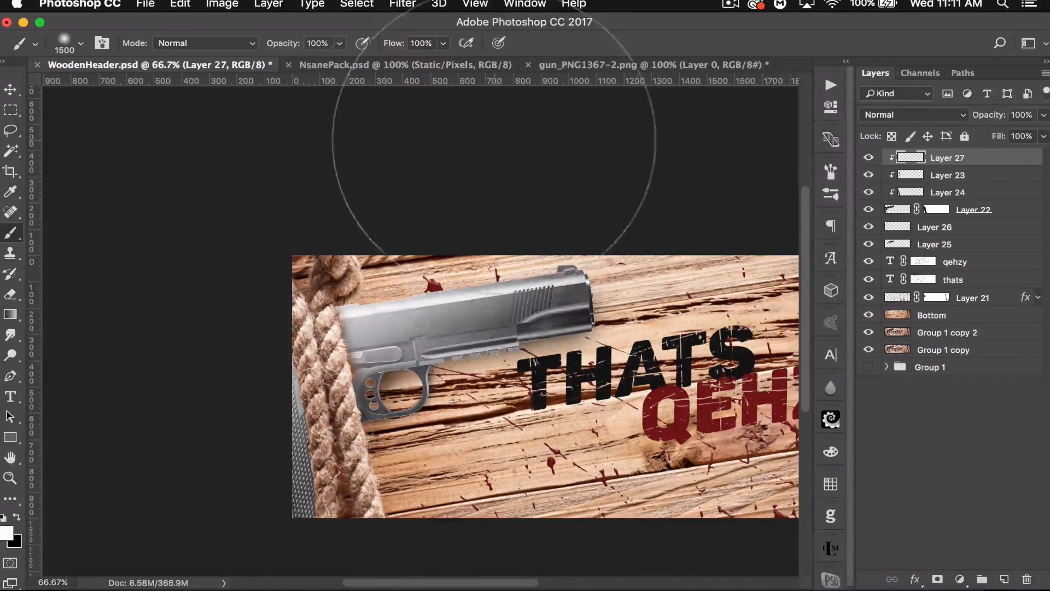
{"action": "key", "text": "super+z"}
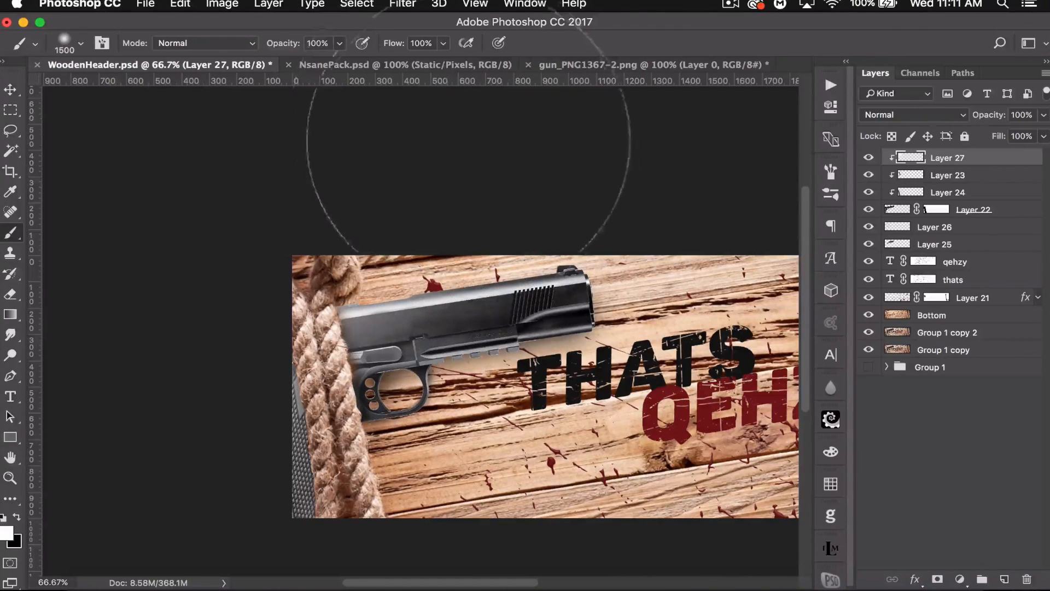
{"action": "key", "text": "super+z"}
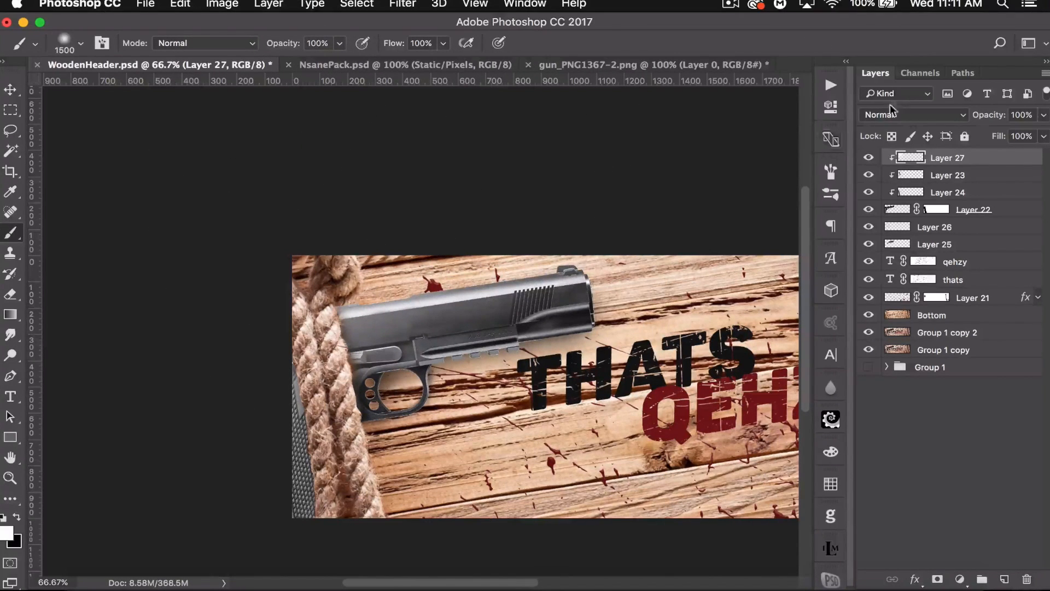
- Set the white highlight layer's blend mode to Soft Light
{"action": "left_click", "coordinate": [907, 114]}
{"action": "left_click", "coordinate": [893, 296]}
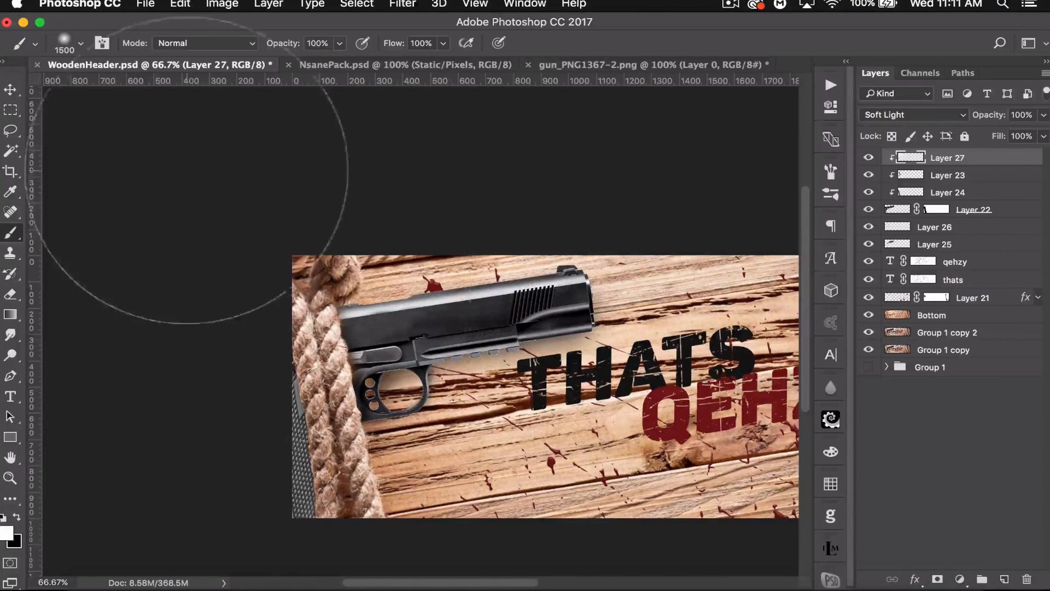
- On a new clipped layer above Layer 23, paint an 800 px black shadow stroke across the gun at 47% opacity
{"action": "left_click", "coordinate": [987, 174]}
{"action": "left_click", "coordinate": [1005, 578]}
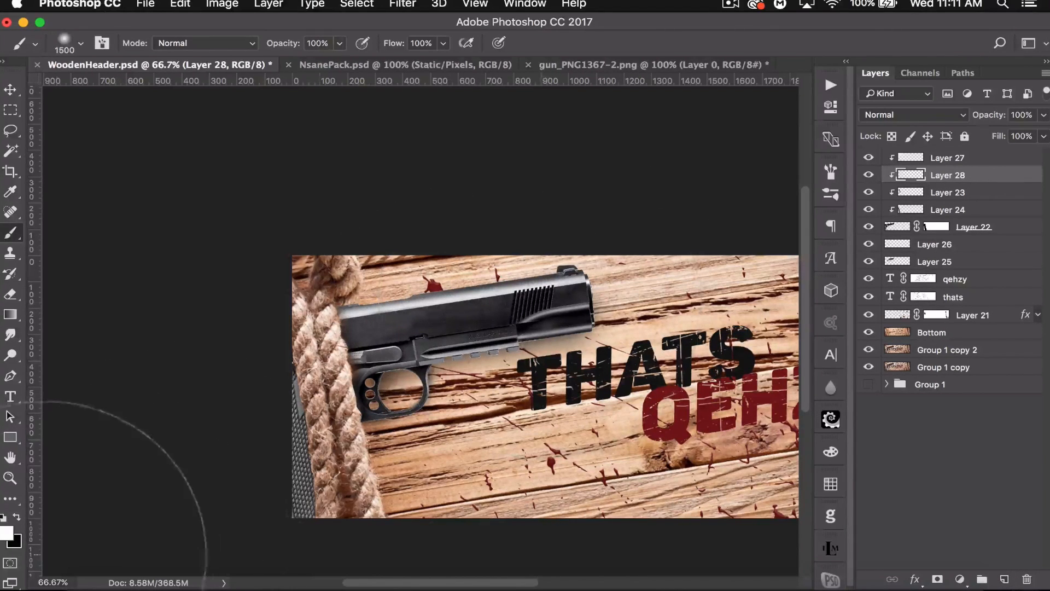
{"action": "left_click", "coordinate": [17, 517]}
{"action": "key", "text": "bracketleft"}
{"action": "key", "text": "bracketleft"}
{"action": "key", "text": "bracketleft"}
{"action": "key", "text": "bracketleft"}
{"action": "key", "text": "bracketleft"}
{"action": "key", "text": "bracketleft"}
{"action": "key", "text": "bracketleft"}
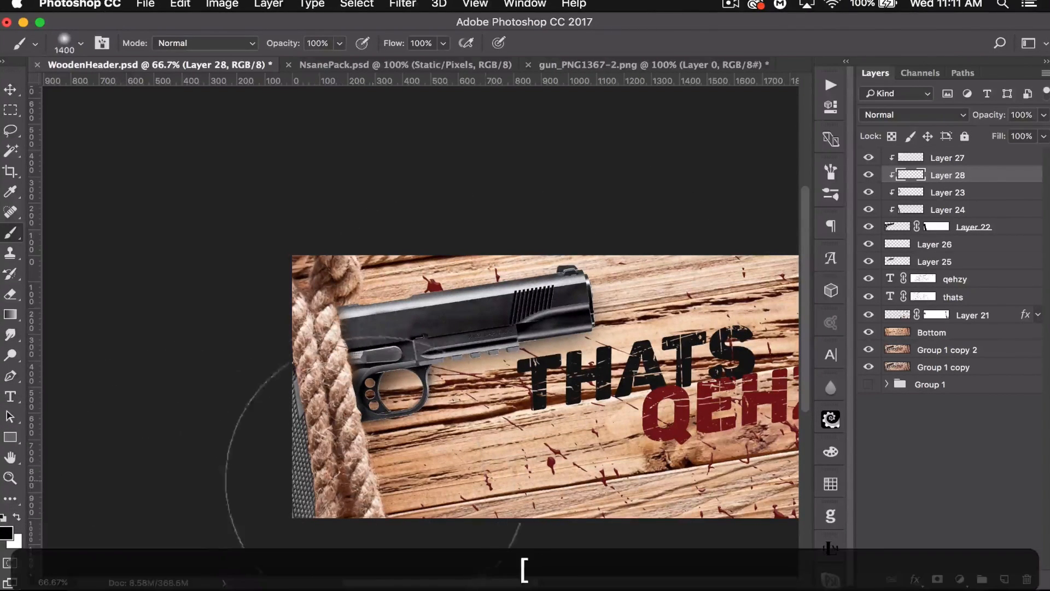
{"action": "mouse_move", "coordinate": [350, 475]}
{"action": "left_mouse_down"}
{"action": "mouse_move", "coordinate": [383, 438]}
{"action": "mouse_move", "coordinate": [482, 378]}
{"action": "mouse_move", "coordinate": [612, 416]}
{"action": "left_mouse_up"}
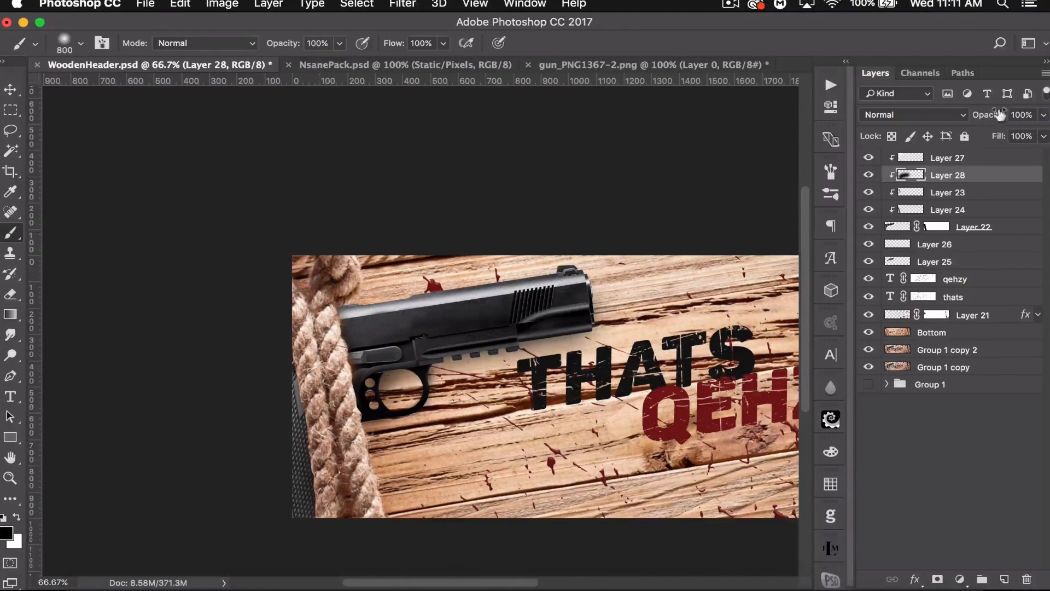
{"action": "left_click_drag", "start_coordinate": [994, 115], "coordinate": [960, 113]}
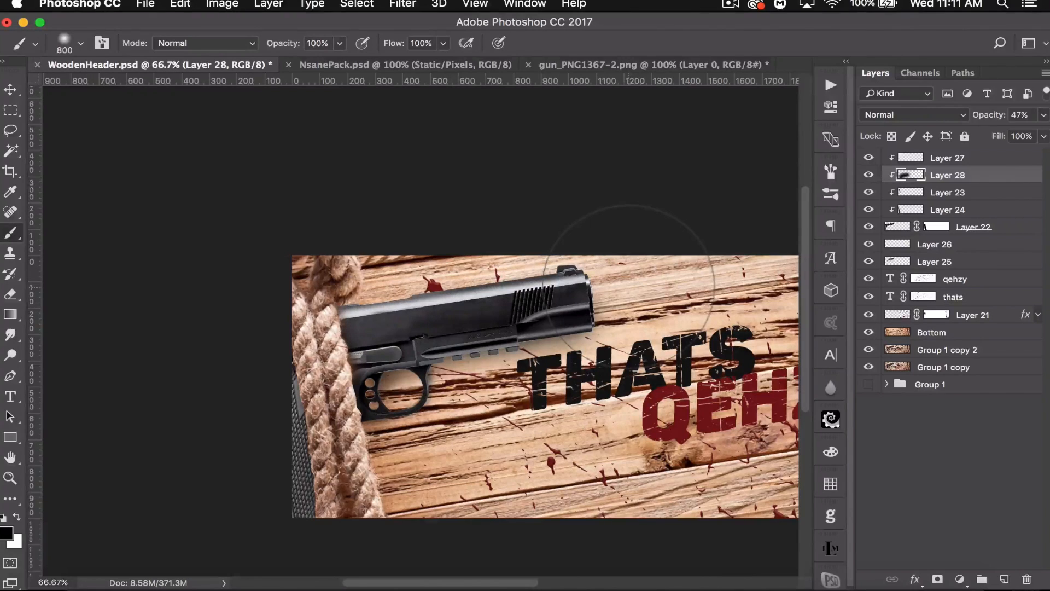
- Add another clipped layer and stamp a 1400 px white scratch brush over the gun
{"action": "left_click", "coordinate": [984, 194]}
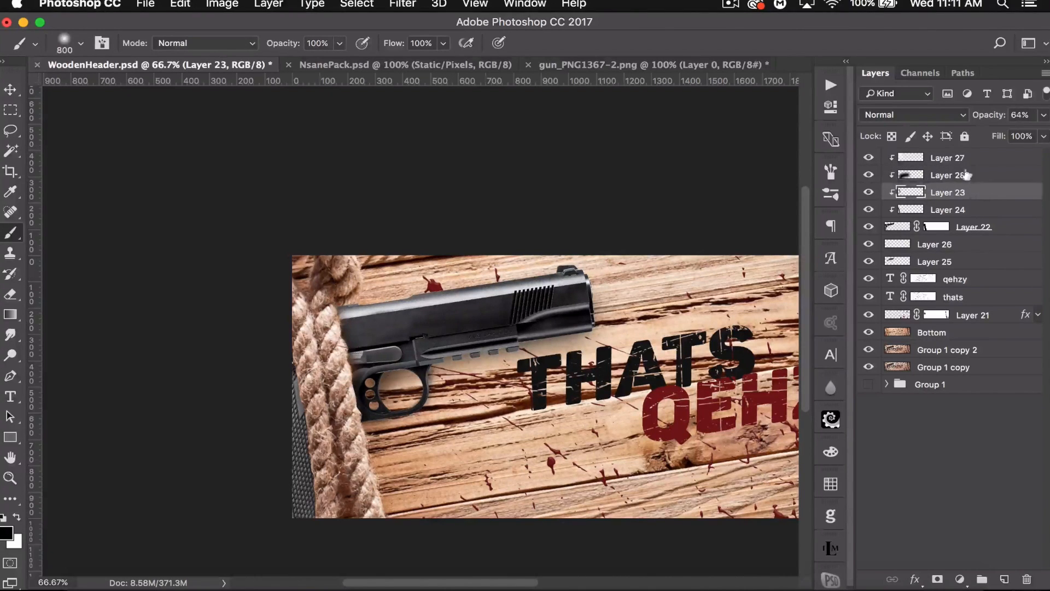
{"action": "left_click", "coordinate": [1003, 578]}
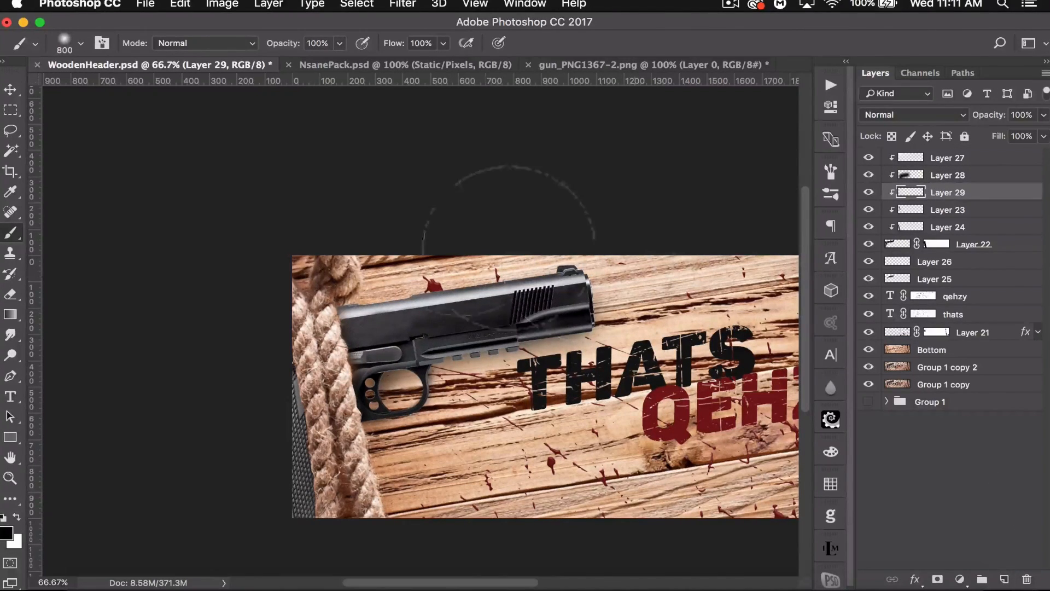
{"action": "left_click", "coordinate": [80, 44]}
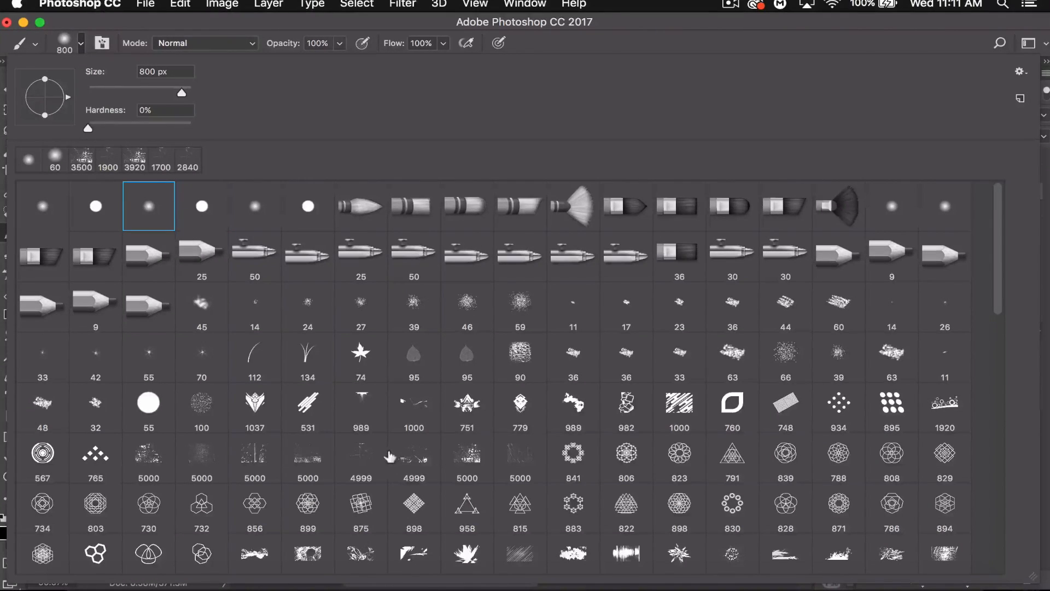
{"action": "left_click", "coordinate": [361, 454]}
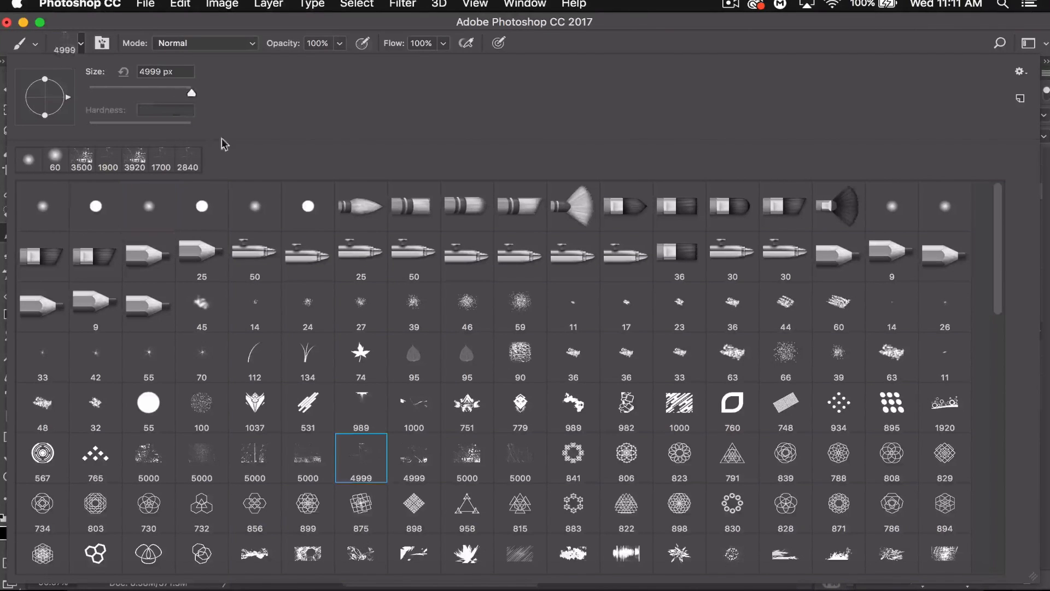
{"action": "left_click_drag", "start_coordinate": [189, 95], "coordinate": [184, 96]}
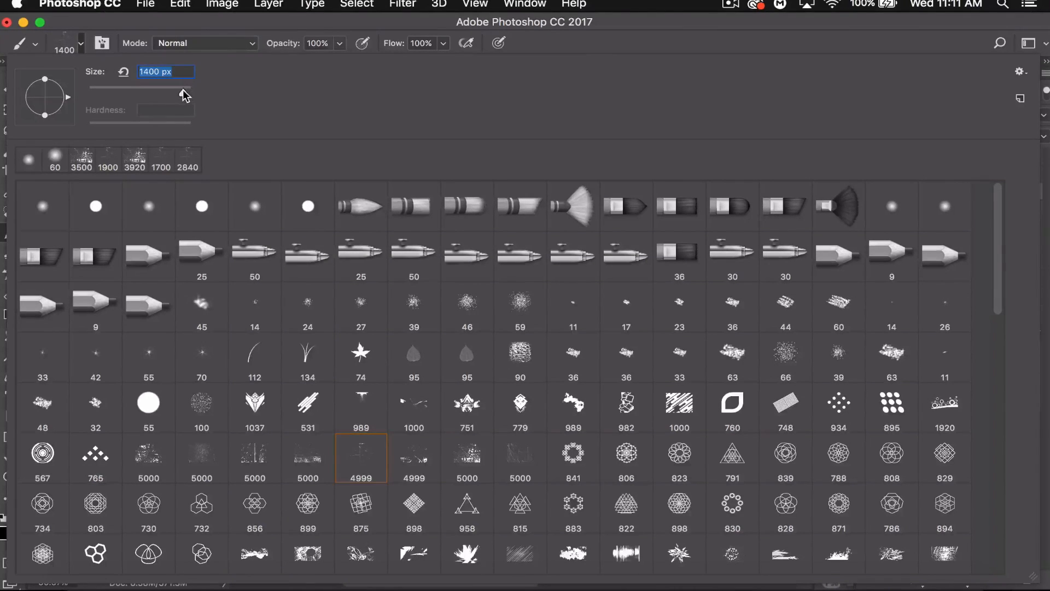
{"action": "key", "text": "Return"}
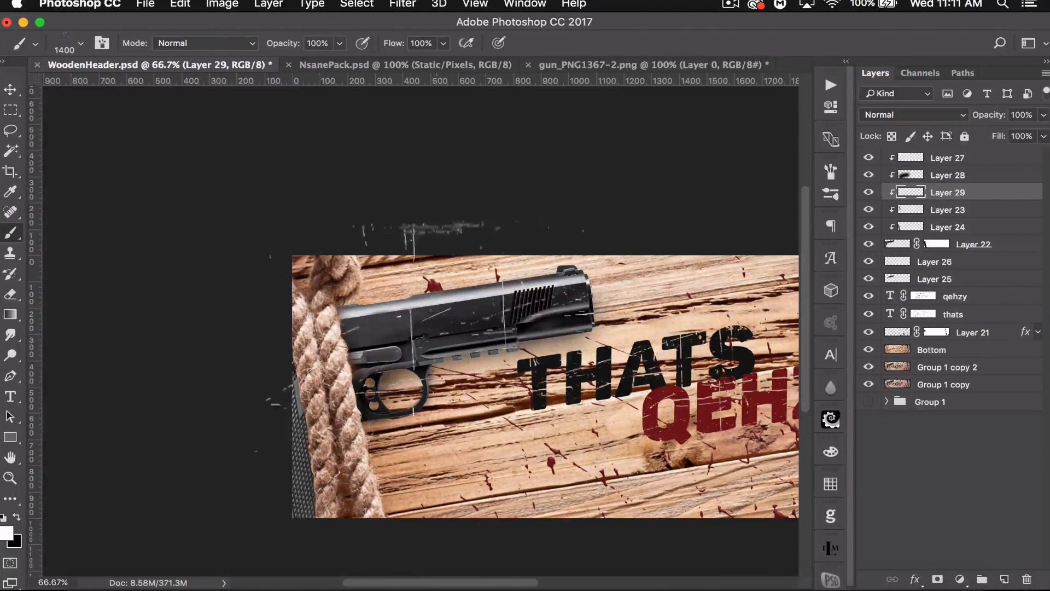
{"action": "left_click", "coordinate": [372, 427]}
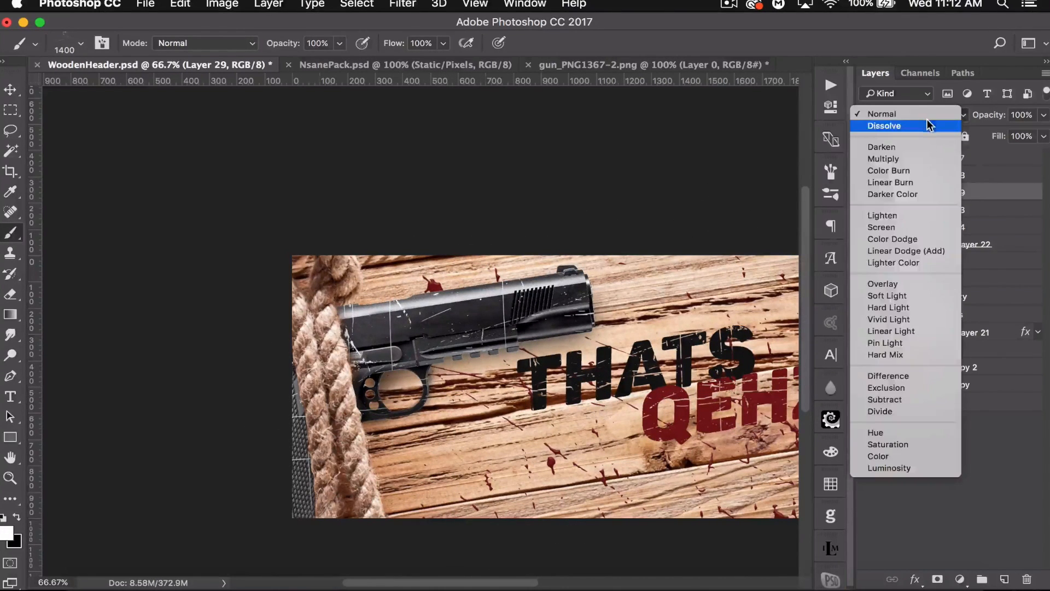
- Set the scratch layer to Overlay at 54% opacity and erase a small spot of it
{"action": "left_click", "coordinate": [914, 276]}
{"action": "left_click_drag", "start_coordinate": [984, 111], "coordinate": [947, 115]}
{"action": "left_click", "coordinate": [10, 293]}
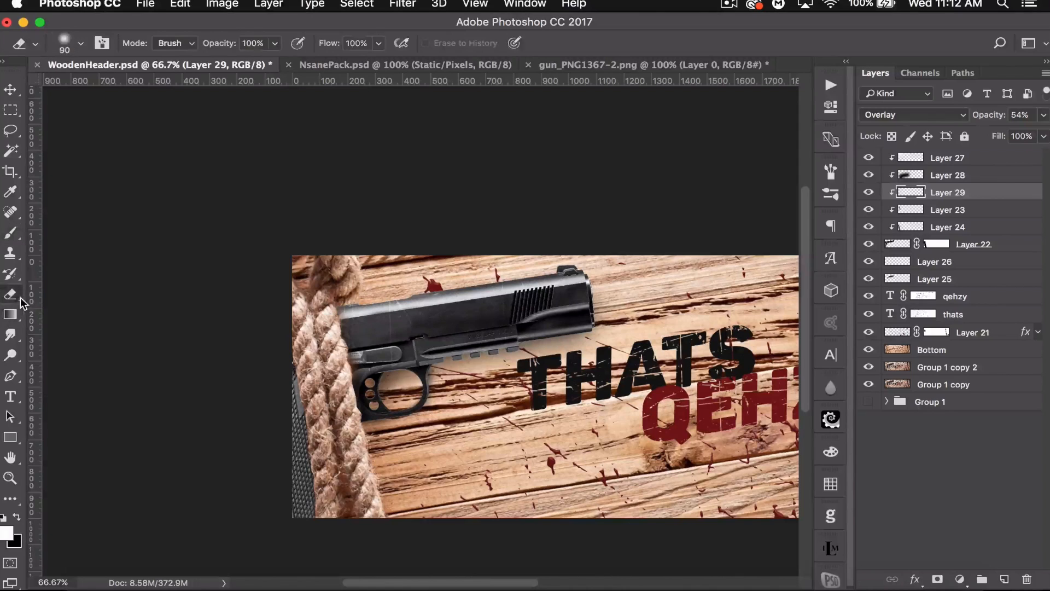
{"action": "left_click_drag", "start_coordinate": [416, 330], "coordinate": [400, 328]}
- Add a new clipped layer and sample the blood's dark red #771616 as the foreground colour
{"action": "left_click", "coordinate": [1004, 579]}
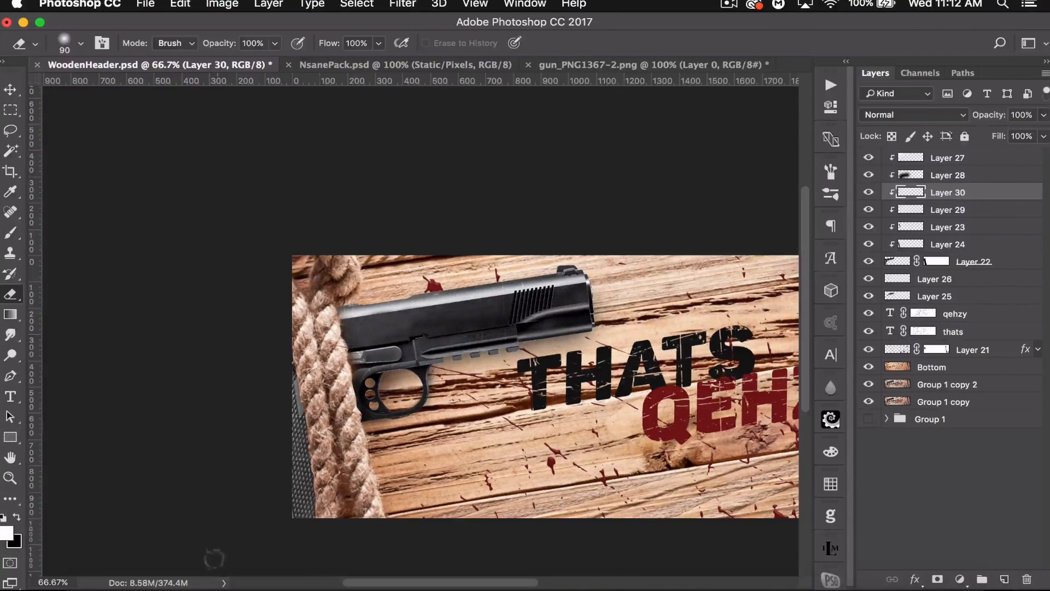
{"action": "left_click", "coordinate": [7, 532]}
{"action": "left_click_drag", "start_coordinate": [677, 245], "coordinate": [343, 201]}
{"action": "left_click", "coordinate": [682, 422]}
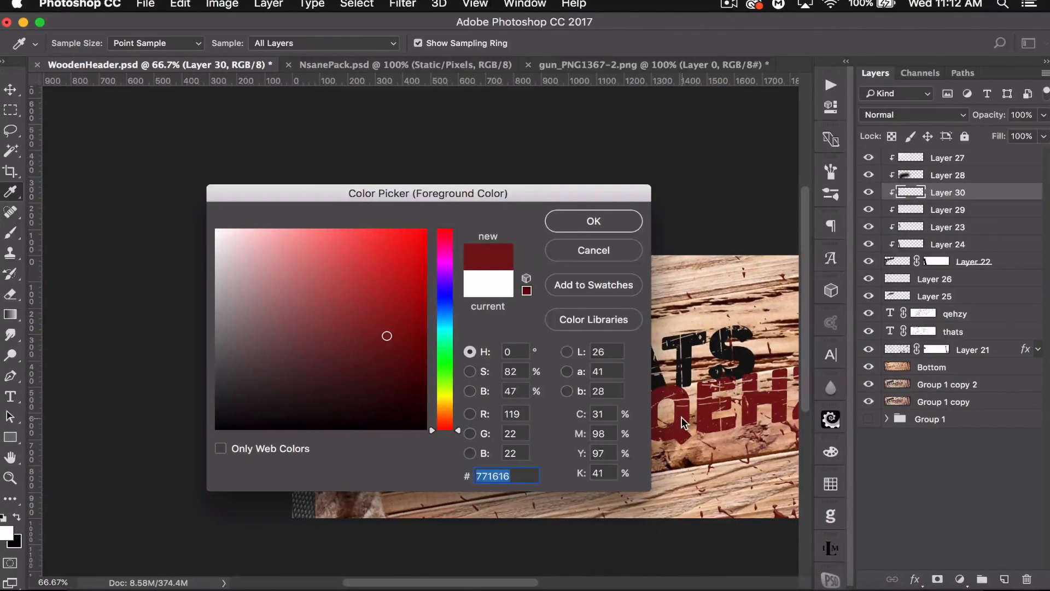
{"action": "left_click", "coordinate": [564, 234]}
- Choose the 5000 grunge brush and set its size to 2400 px
{"action": "left_click", "coordinate": [10, 233]}
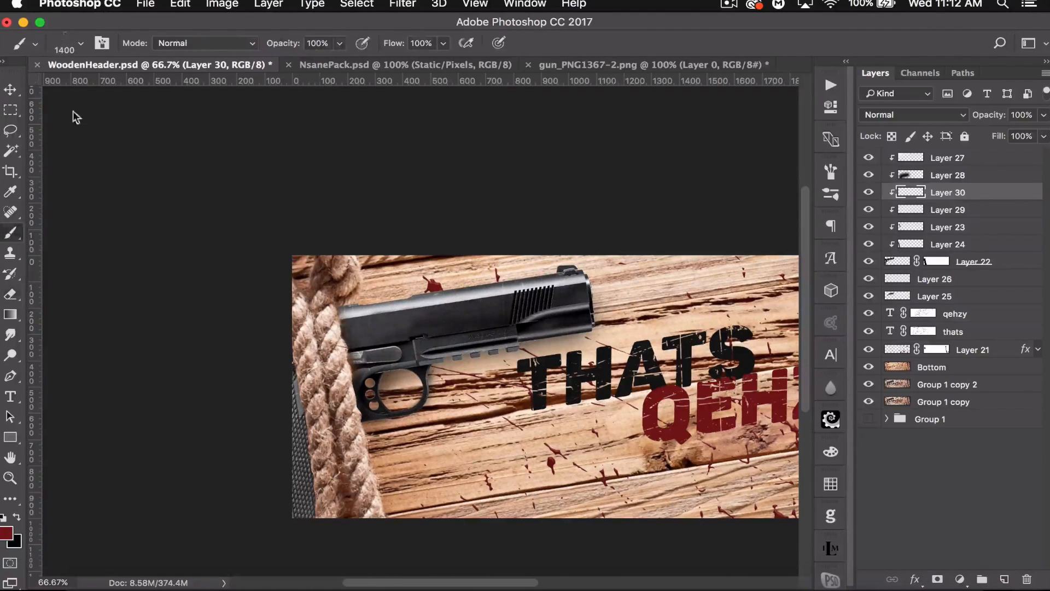
{"action": "left_click", "coordinate": [78, 47]}
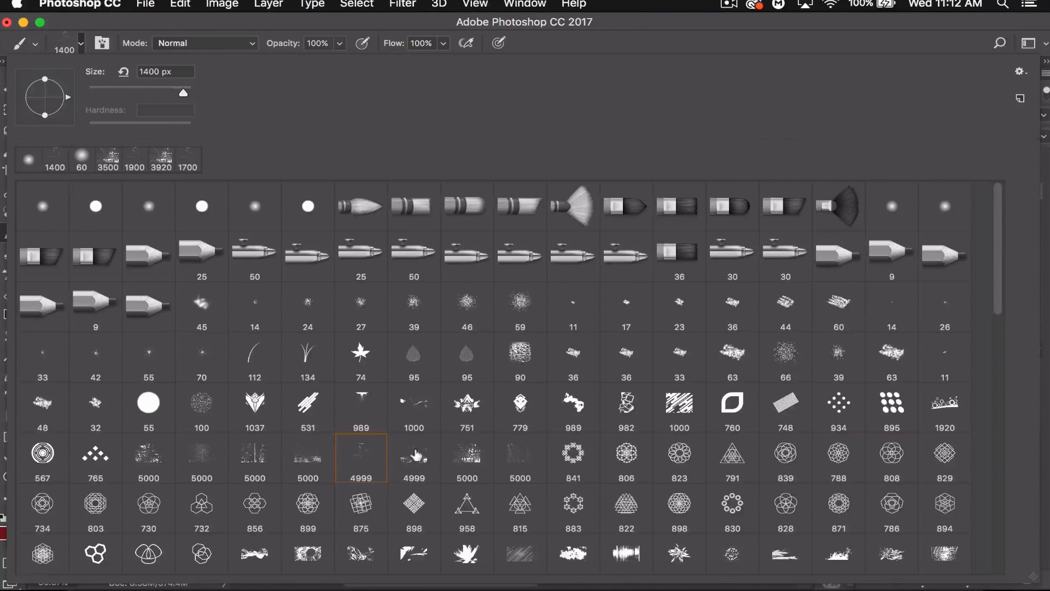
{"action": "left_click", "coordinate": [479, 454]}
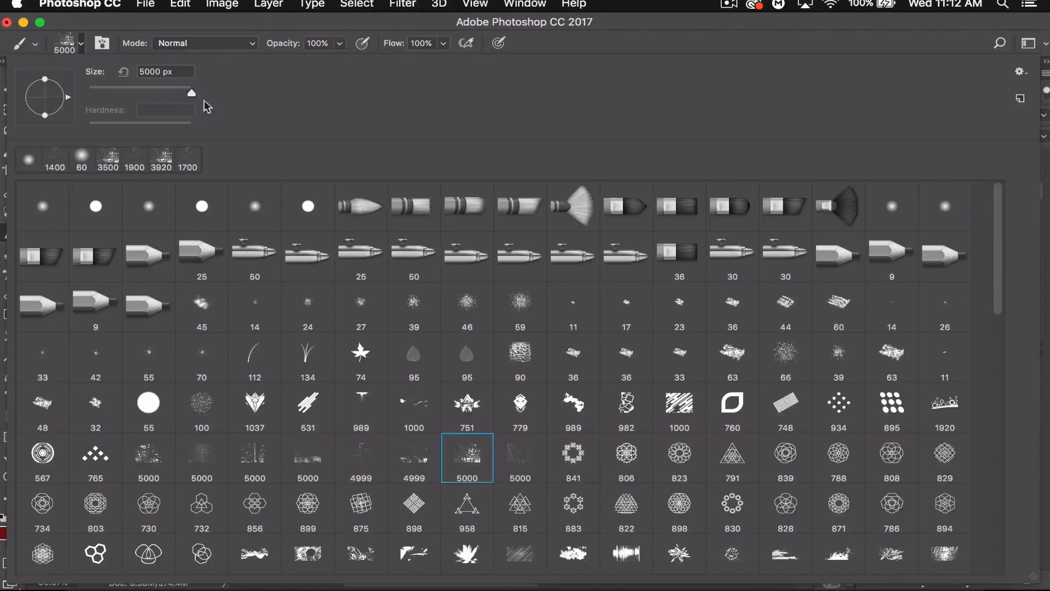
{"action": "left_click", "coordinate": [185, 91]}
{"action": "key", "text": "Return"}
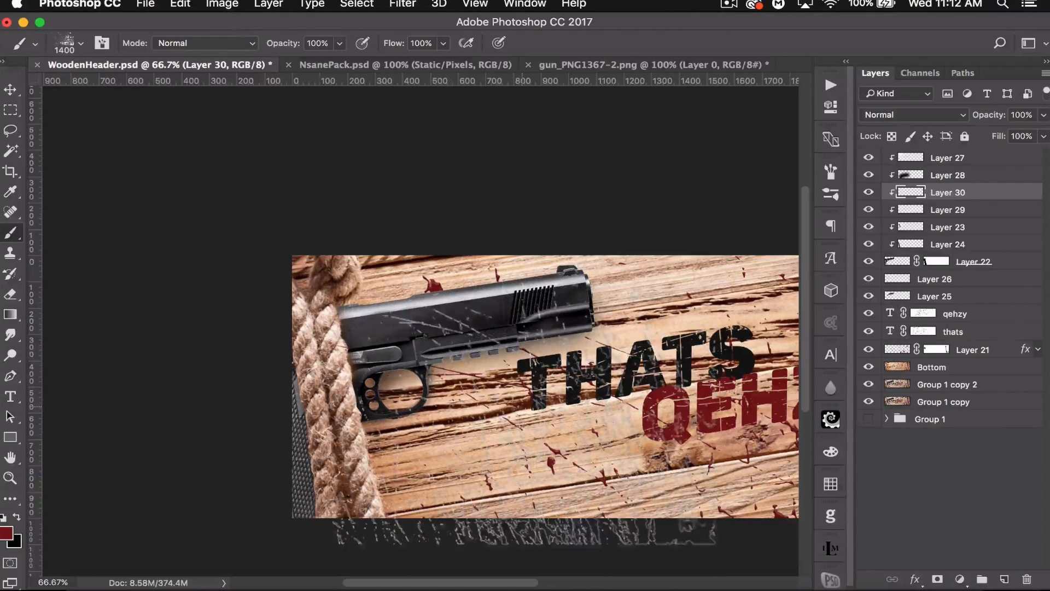
{"action": "key", "text": "super+minus"}
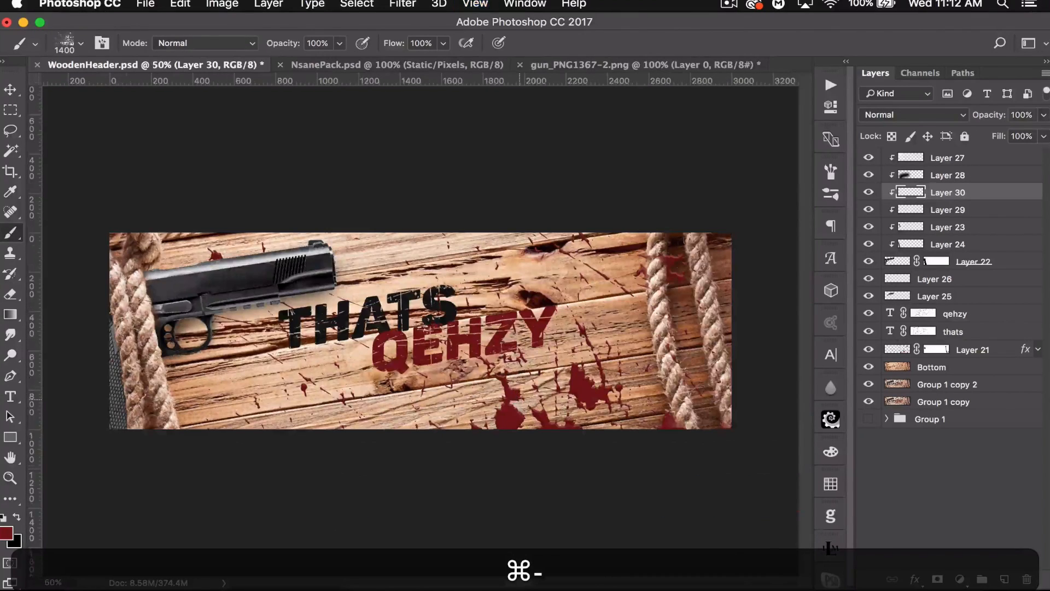
{"action": "key", "text": "bracketright"}
{"action": "key", "text": "bracketright"}
{"action": "key", "text": "bracketright"}
{"action": "key", "text": "bracketright"}
{"action": "key", "text": "bracketright"}
{"action": "key", "text": "bracketright"}
{"action": "key", "text": "bracketright"}
{"action": "key", "text": "bracketright"}
{"action": "key", "text": "bracketright"}
{"action": "key", "text": "bracketright"}
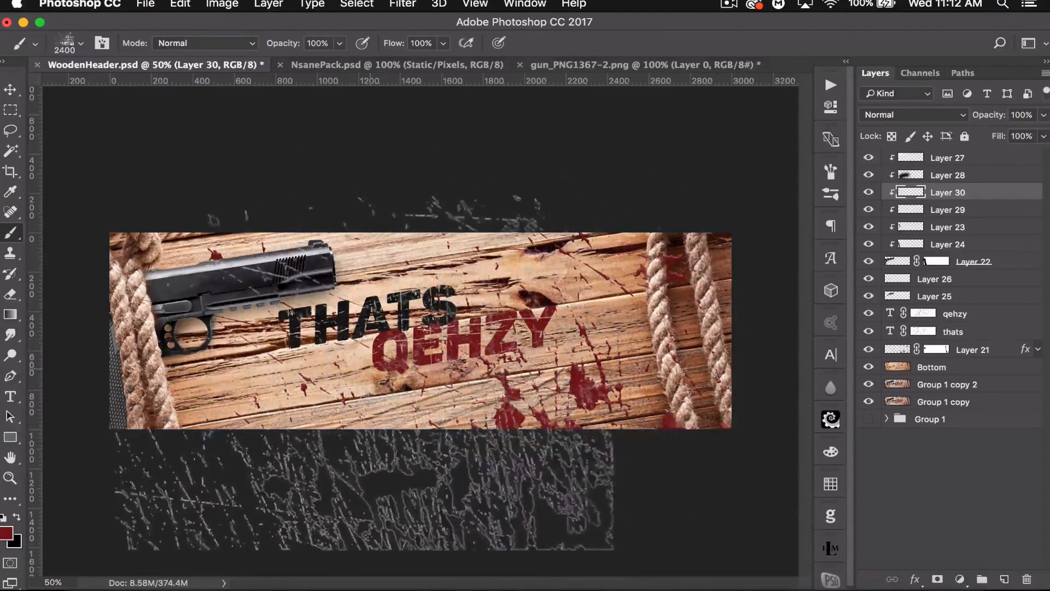
{"action": "left_click", "coordinate": [369, 366]}
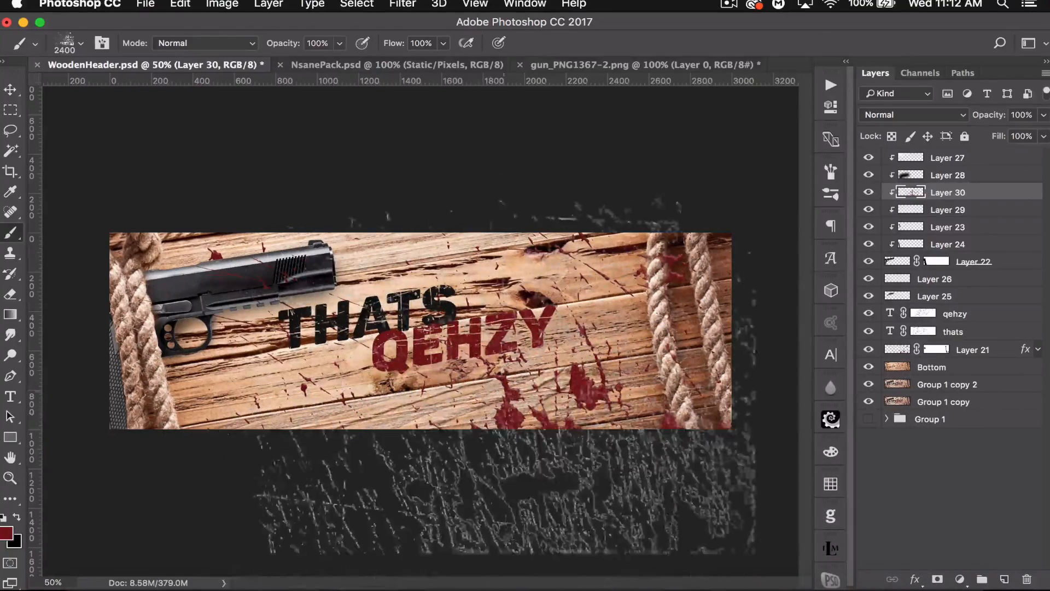
{"action": "left_click", "coordinate": [11, 89]}
{"action": "key", "text": "ctrl+t"}
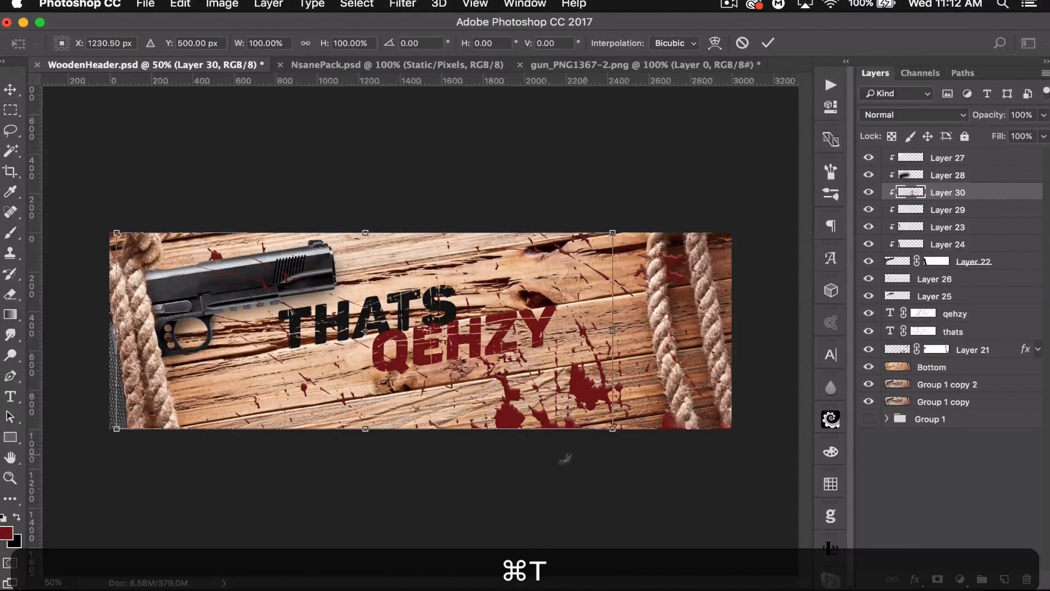
{"action": "key", "text": "Return"}
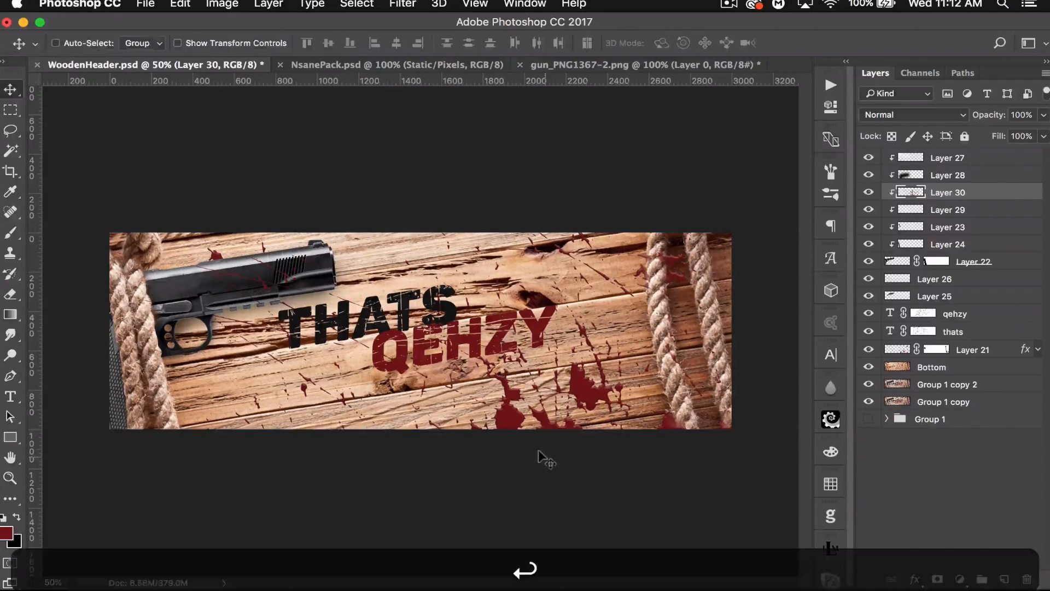
{"action": "key", "text": "ctrl+z"}
{"action": "key", "text": "ctrl+alt+z"}
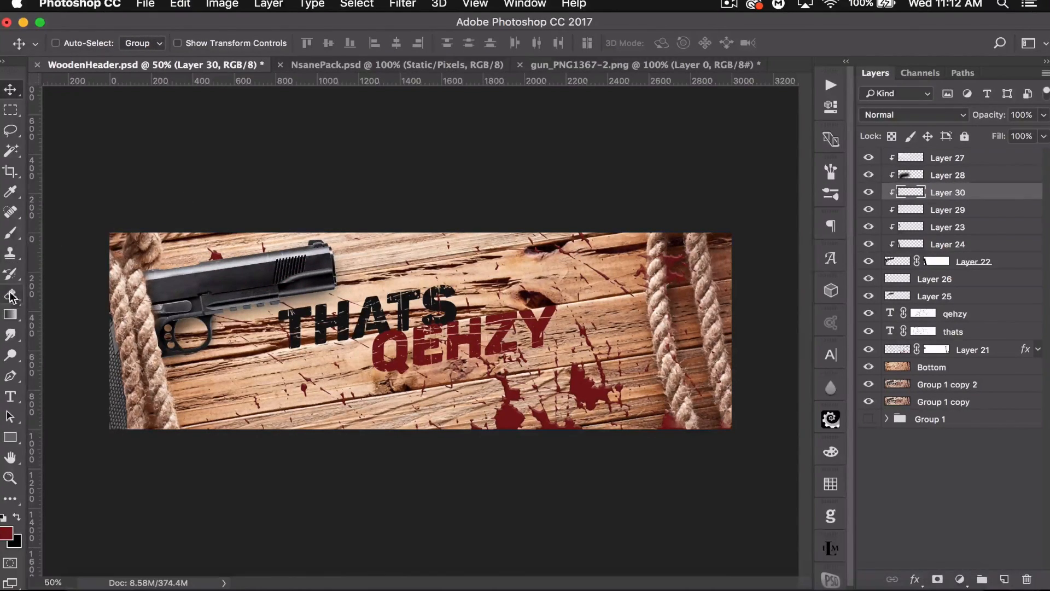
- Rotate the grunge brush tip and stamp dark red grunge texture onto the gun
{"action": "left_click", "coordinate": [10, 235]}
{"action": "left_click", "coordinate": [81, 43]}
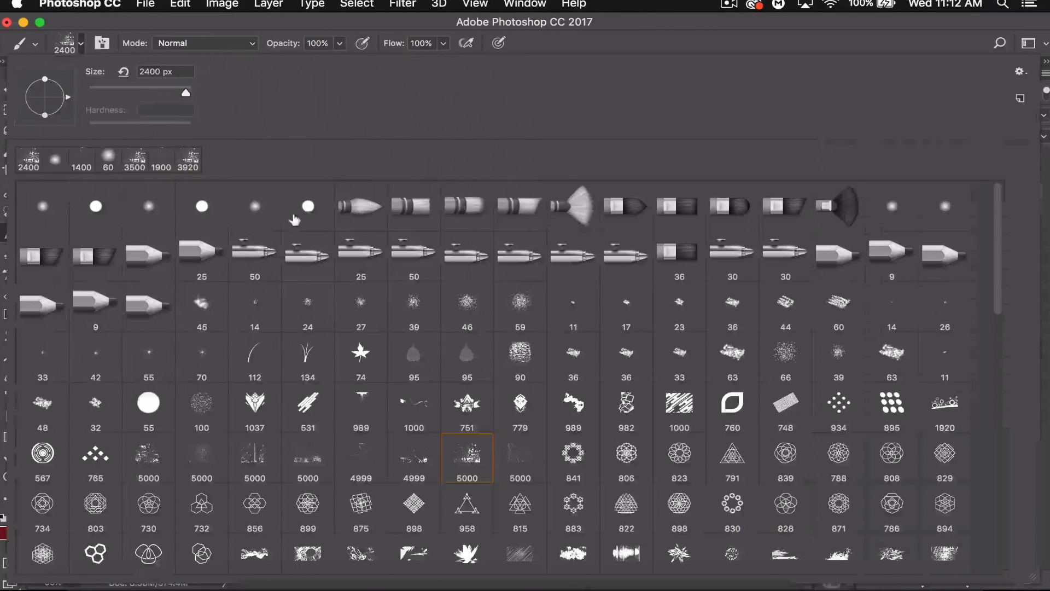
{"action": "left_click_drag", "start_coordinate": [61, 99], "coordinate": [52, 63]}
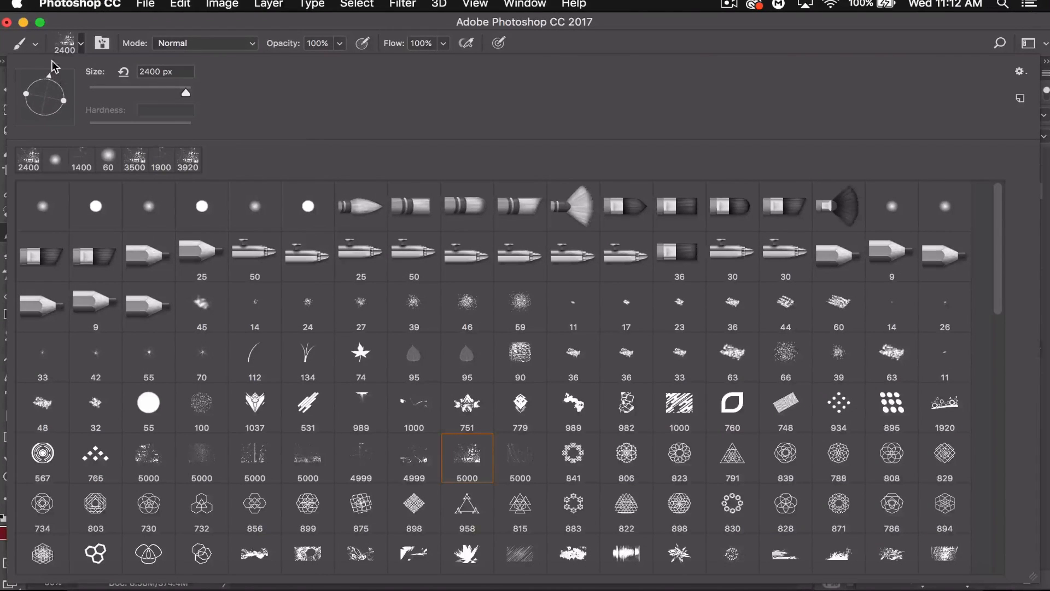
{"action": "left_click", "coordinate": [156, 20]}
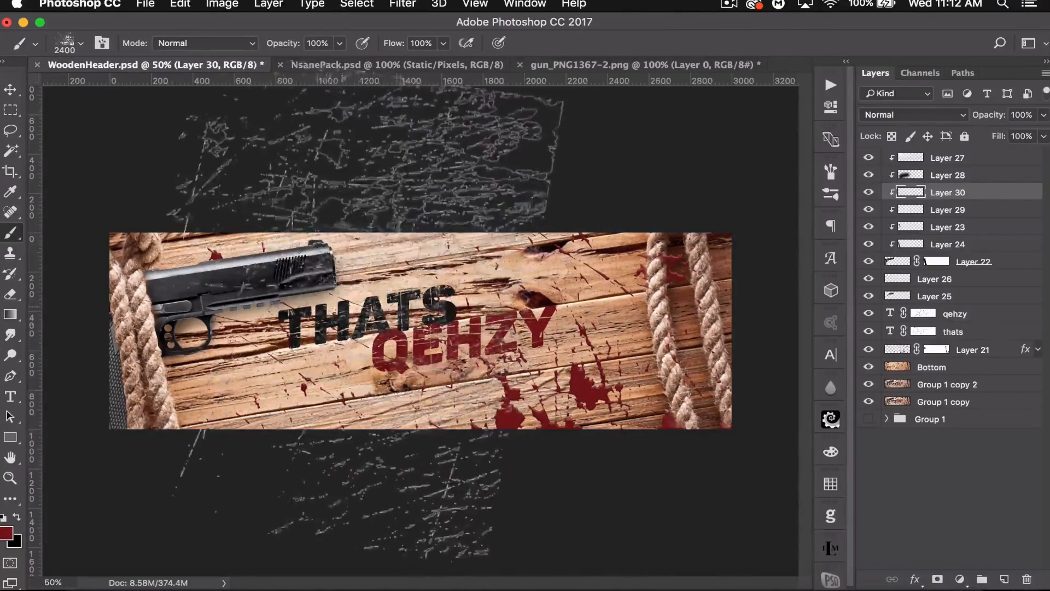
{"action": "left_click", "coordinate": [307, 307]}
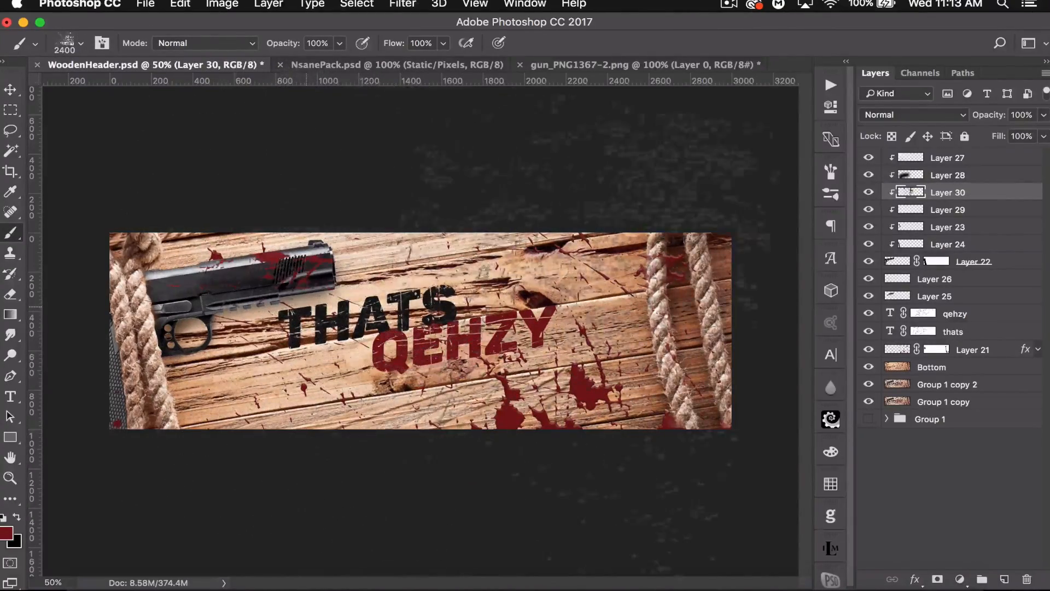
{"action": "key", "text": "super+z"}
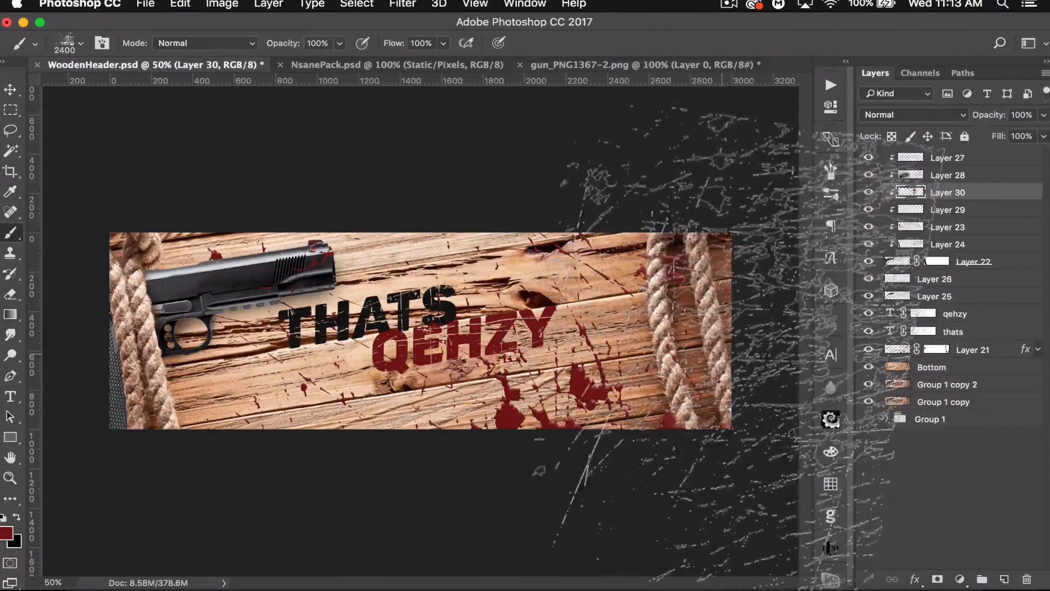
{"action": "key", "text": "super+equal"}
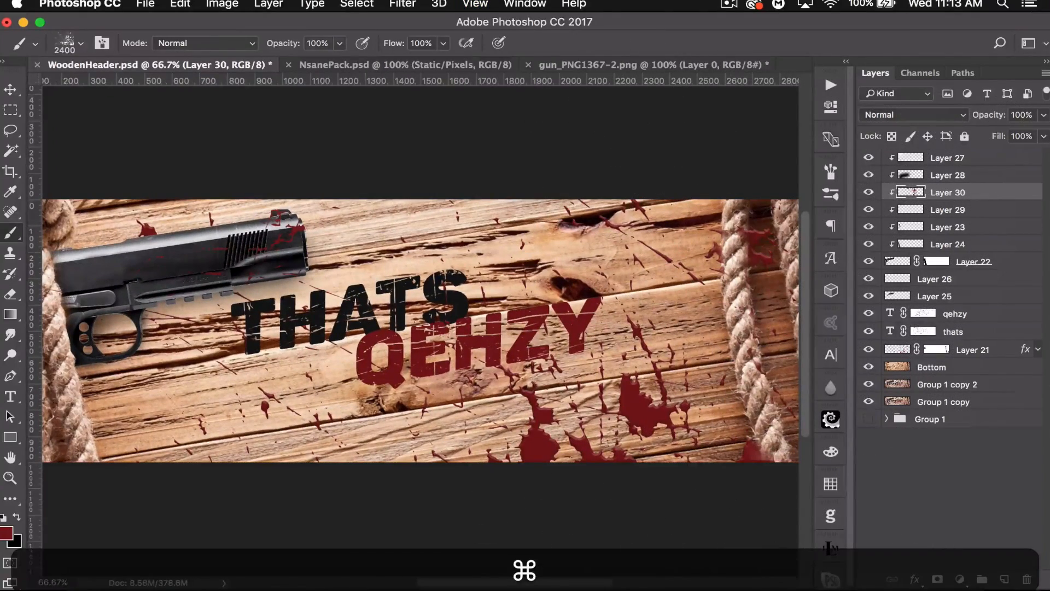
- Add a Bevel & Emboss effect to the red texture layer
{"action": "double_click", "coordinate": [983, 193]}
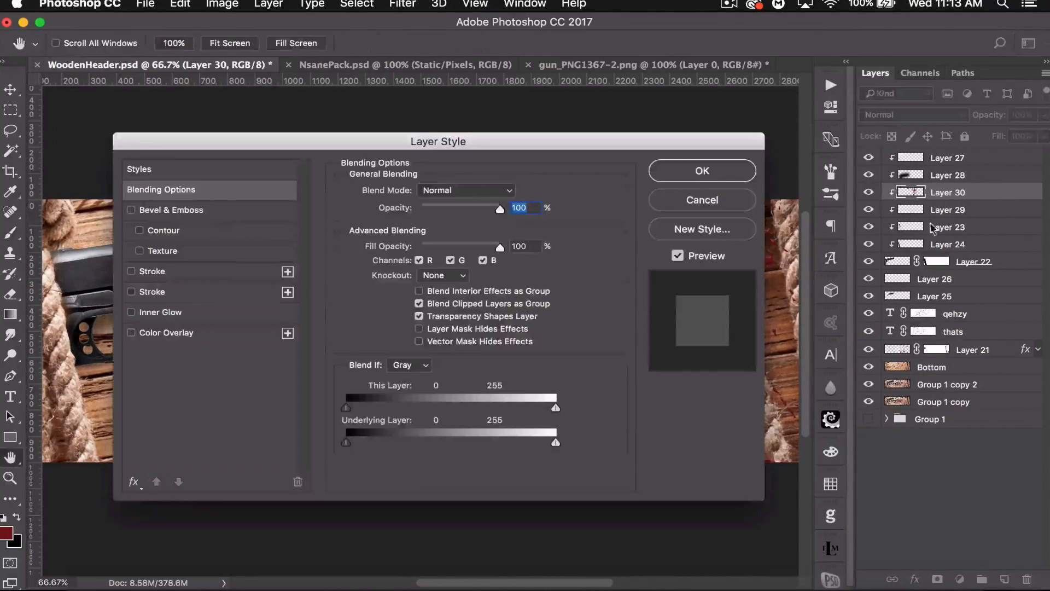
{"action": "left_click", "coordinate": [222, 212]}
{"action": "left_click", "coordinate": [691, 172]}
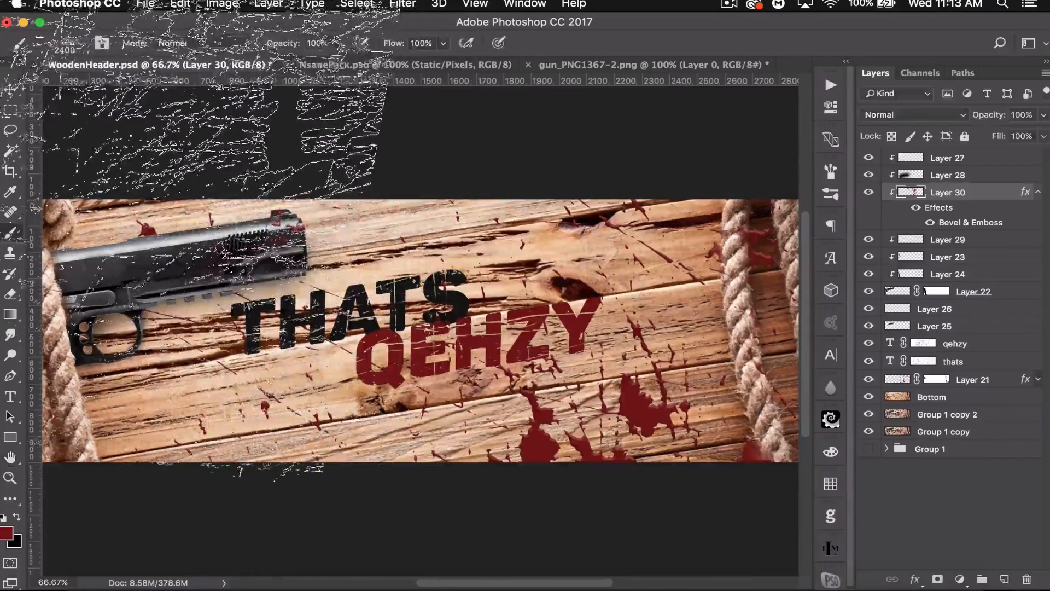
- Toggle the texture layer's effects visibility and lower its opacity to 27%
{"action": "left_click", "coordinate": [11, 89]}
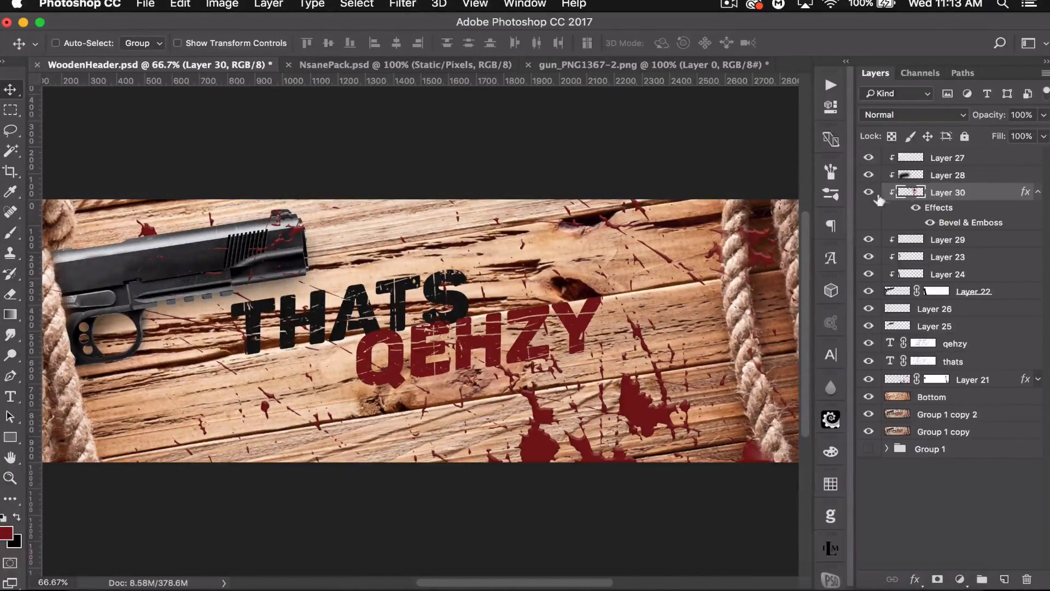
{"action": "left_click", "coordinate": [915, 207]}
{"action": "left_click_drag", "start_coordinate": [985, 114], "coordinate": [929, 109]}
{"action": "left_click_drag", "start_coordinate": [1002, 120], "coordinate": [986, 113]}
{"action": "left_click", "coordinate": [1037, 192]}
{"action": "key", "text": "super+minus"}
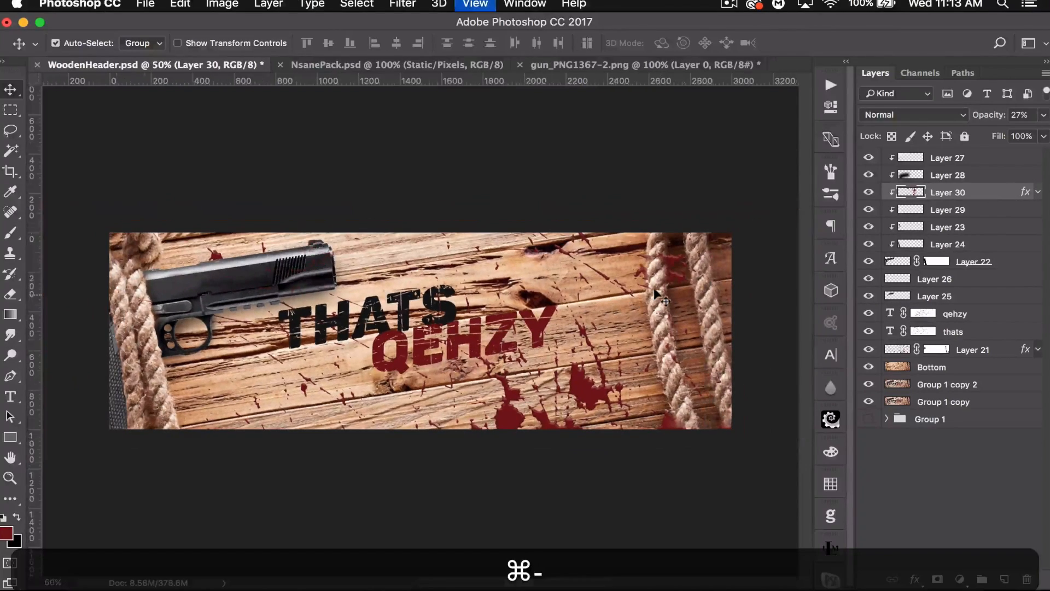
{"action": "left_click", "coordinate": [976, 155]}
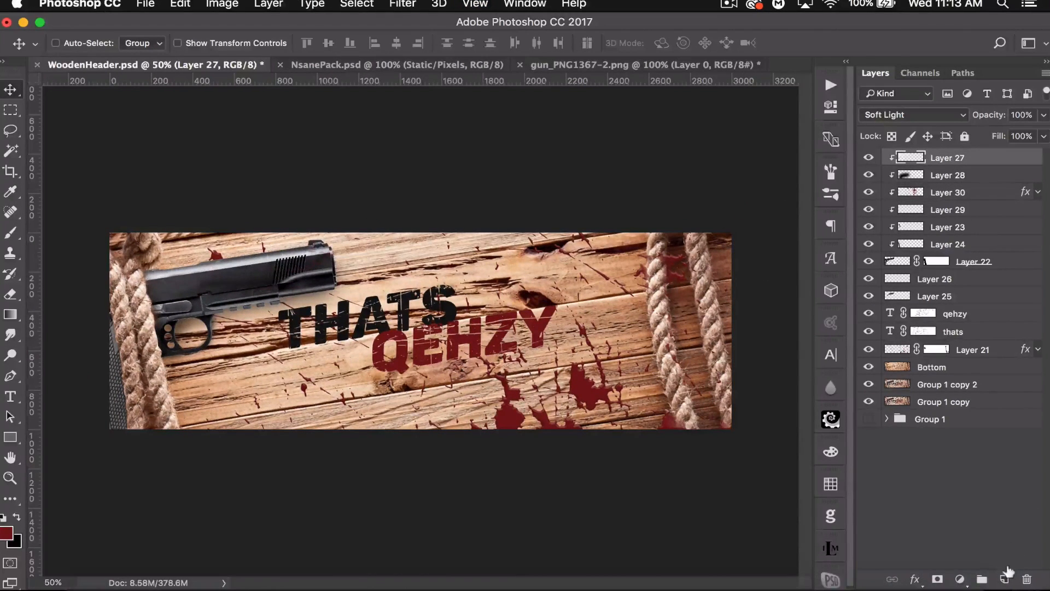
- Create a new layer and paint a large 1400 px soft white brush stroke across the top of the banner
{"action": "left_click", "coordinate": [1005, 578]}
{"action": "left_click", "coordinate": [3, 518]}
{"action": "left_click", "coordinate": [19, 520]}
{"action": "left_click", "coordinate": [9, 234]}
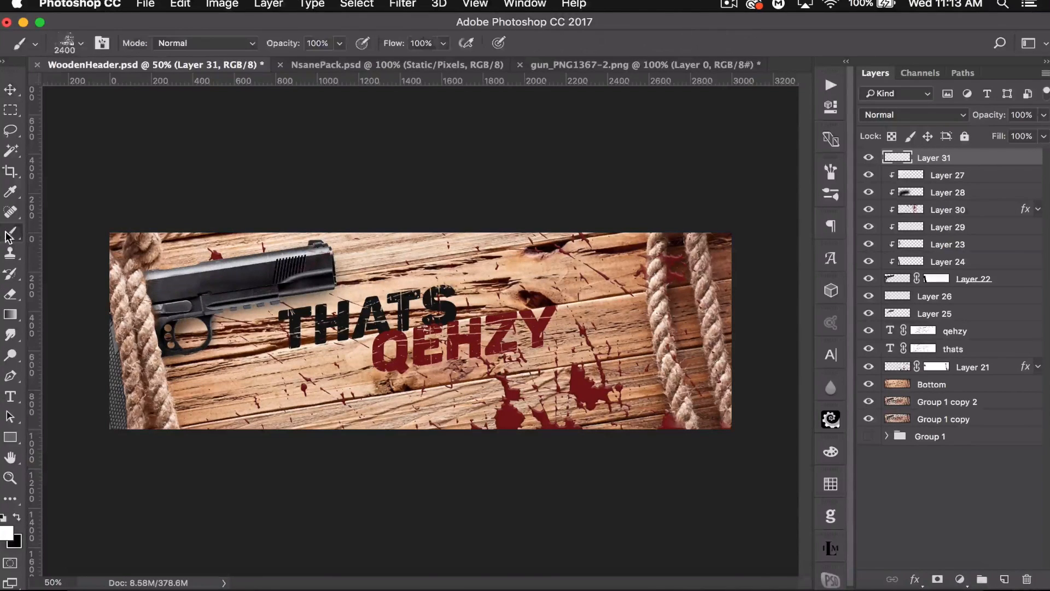
{"action": "left_click", "coordinate": [80, 43]}
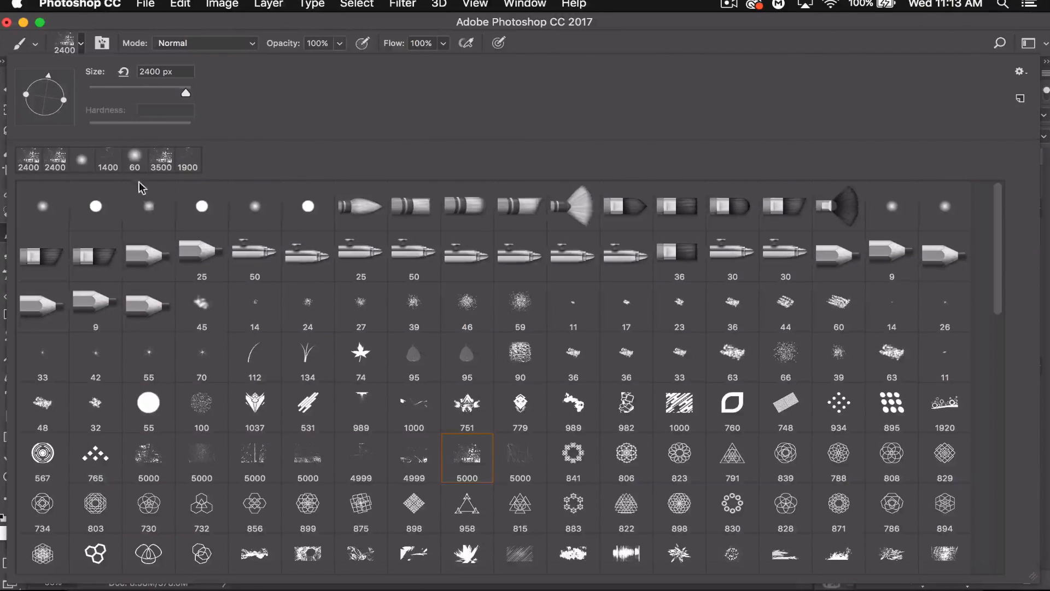
{"action": "left_click", "coordinate": [148, 206]}
{"action": "left_click", "coordinate": [163, 91]}
{"action": "left_click_drag", "start_coordinate": [171, 92], "coordinate": [177, 90]}
{"action": "left_click", "coordinate": [178, 23]}
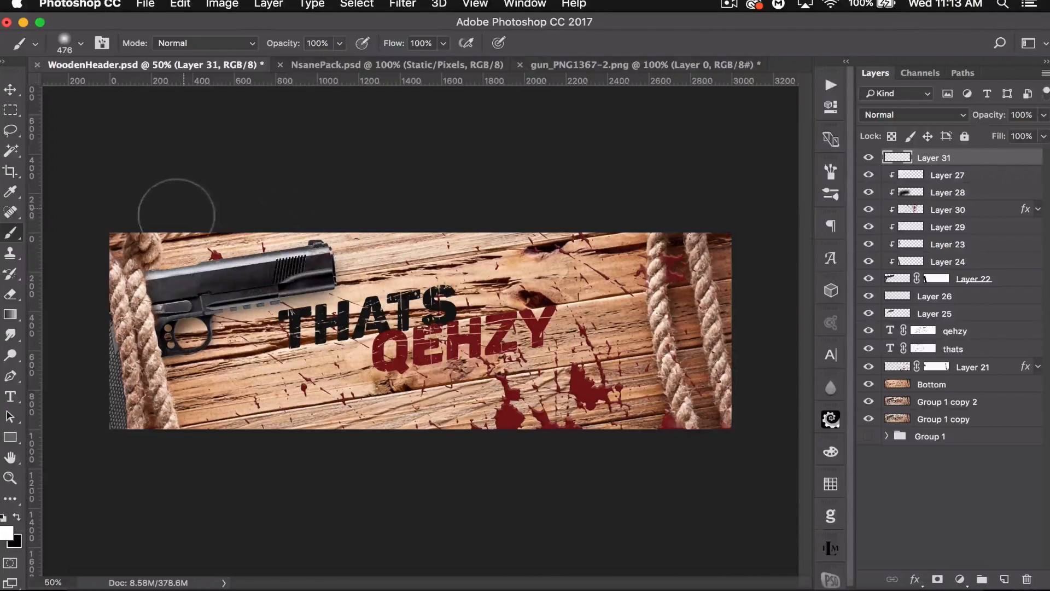
{"action": "key", "text": "bracketright"}
{"action": "key", "text": "bracketright"}
{"action": "key", "text": "bracketright"}
{"action": "key", "text": "bracketright"}
{"action": "key", "text": "bracketright"}
{"action": "key", "text": "bracketright"}
{"action": "key", "text": "bracketright"}
{"action": "key", "text": "bracketright"}
{"action": "key", "text": "bracketright"}
{"action": "key", "text": "bracketright"}
{"action": "key", "text": "super+minus"}
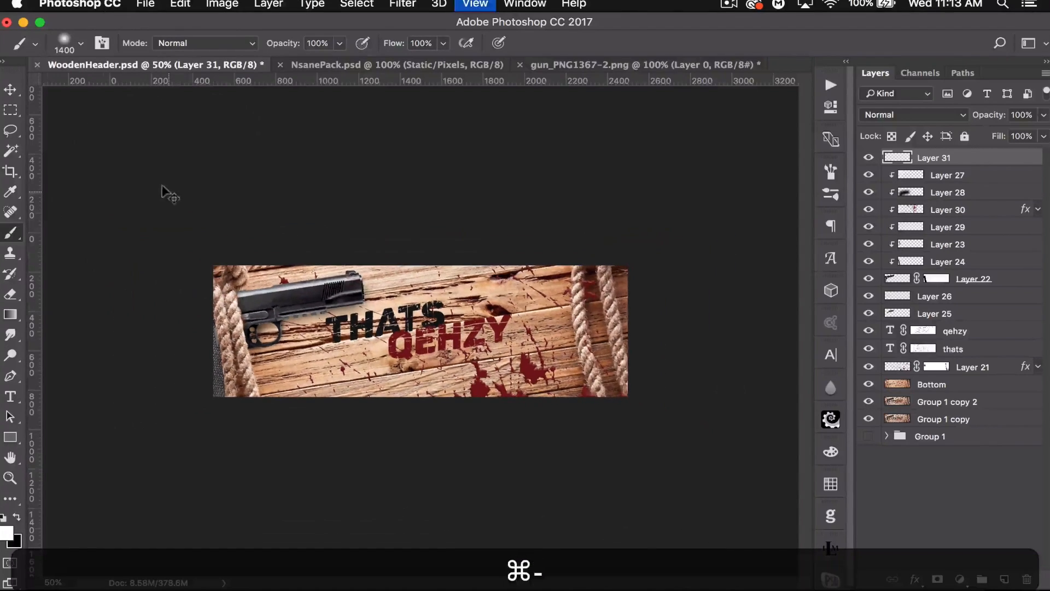
{"action": "key", "text": "super+minus"}
{"action": "left_click_drag", "start_coordinate": [169, 234], "coordinate": [801, 234]}
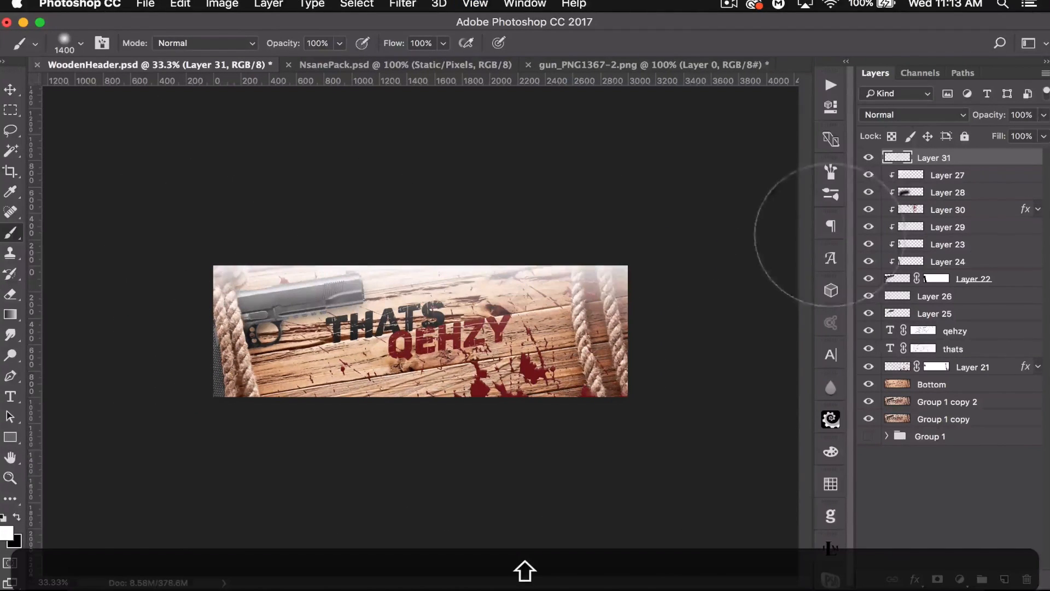
- Set the white glow layer's blend mode to Soft Light and its opacity to 40%
{"action": "left_click", "coordinate": [958, 116]}
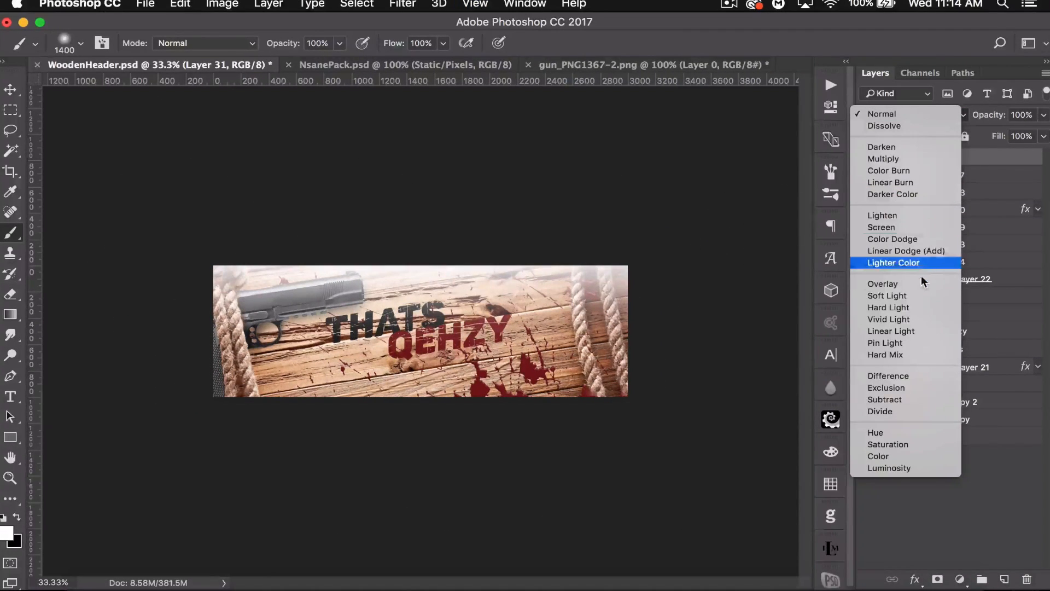
{"action": "left_click", "coordinate": [925, 295]}
{"action": "left_click_drag", "start_coordinate": [987, 114], "coordinate": [943, 110]}
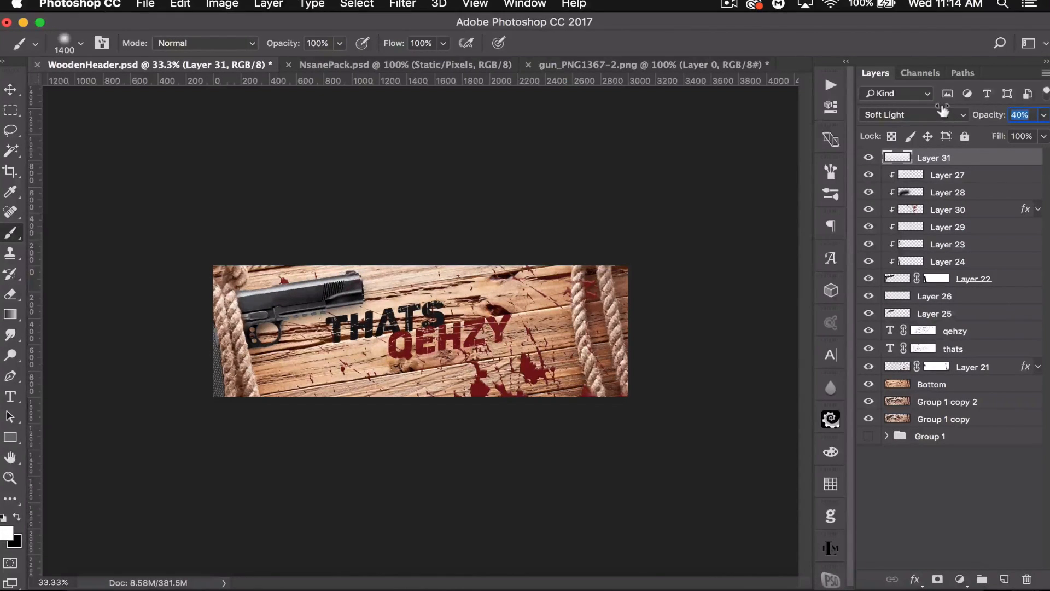
- Duplicate the CC group inside Group 1 and move the copy to the top of the layer stack
{"action": "left_click", "coordinate": [886, 435]}
{"action": "left_click", "coordinate": [935, 455]}
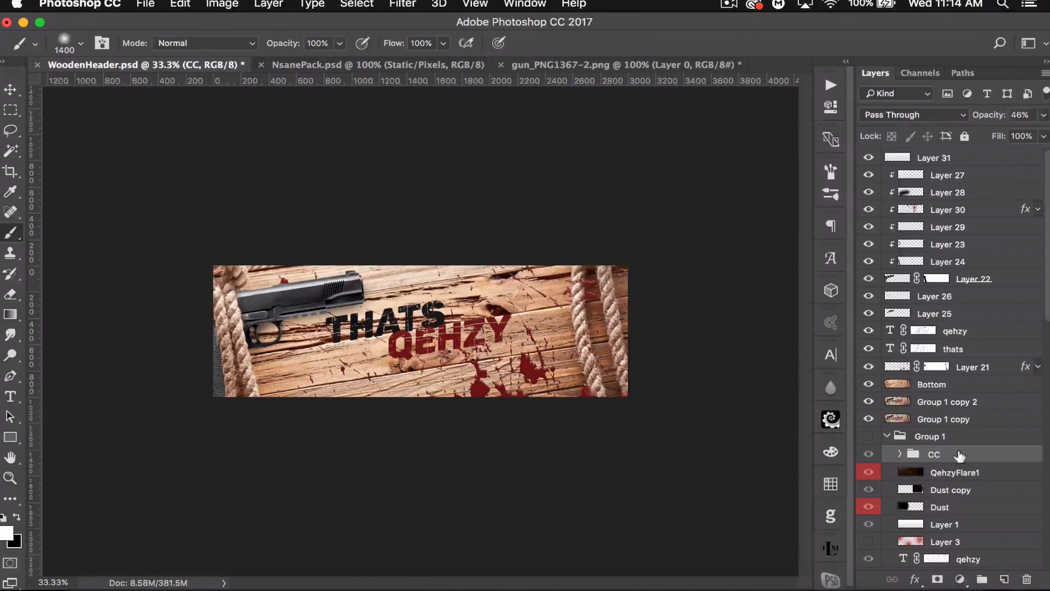
{"action": "key", "text": "super+j"}
{"action": "left_click_drag", "start_coordinate": [951, 457], "coordinate": [952, 157]}
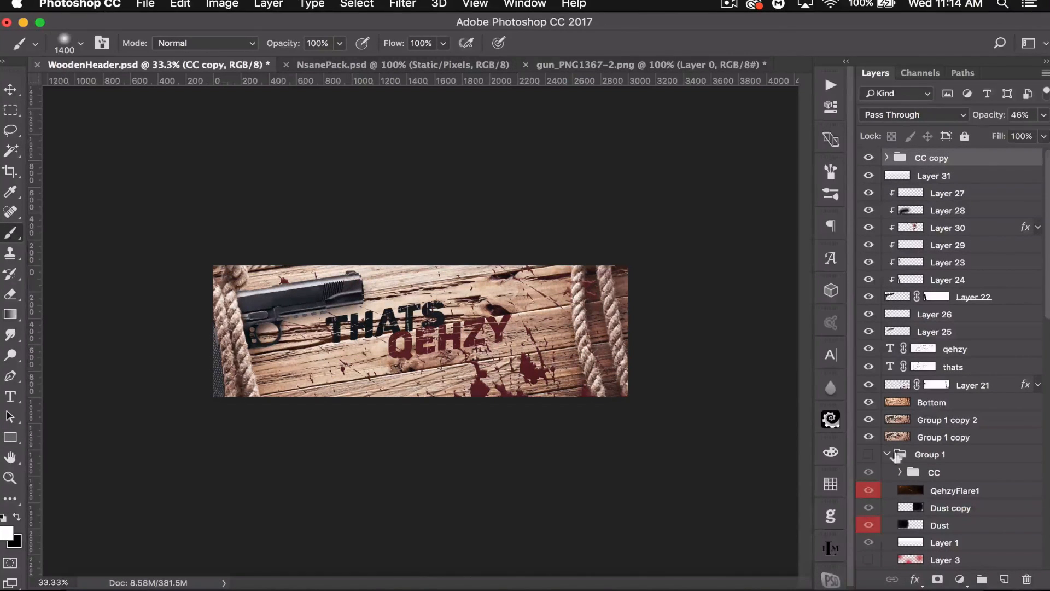
{"action": "left_click", "coordinate": [885, 453]}
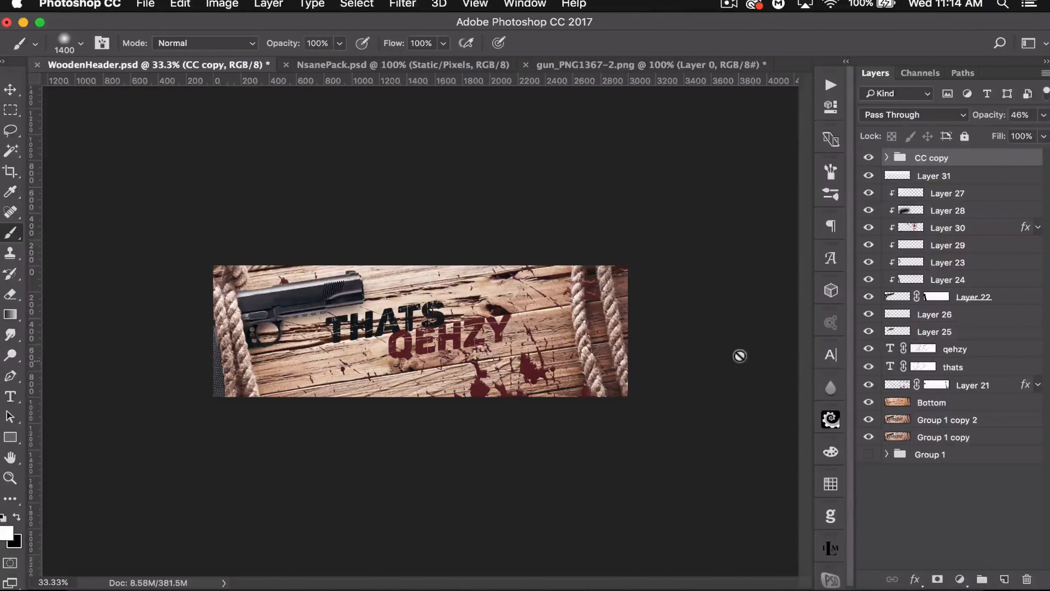
- Bring the bullet hole PNG from the Chrome tab into the banner, scaling it and placing it below the gun
{"action": "left_click", "coordinate": [941, 176]}
{"action": "left_click", "coordinate": [14, 92]}
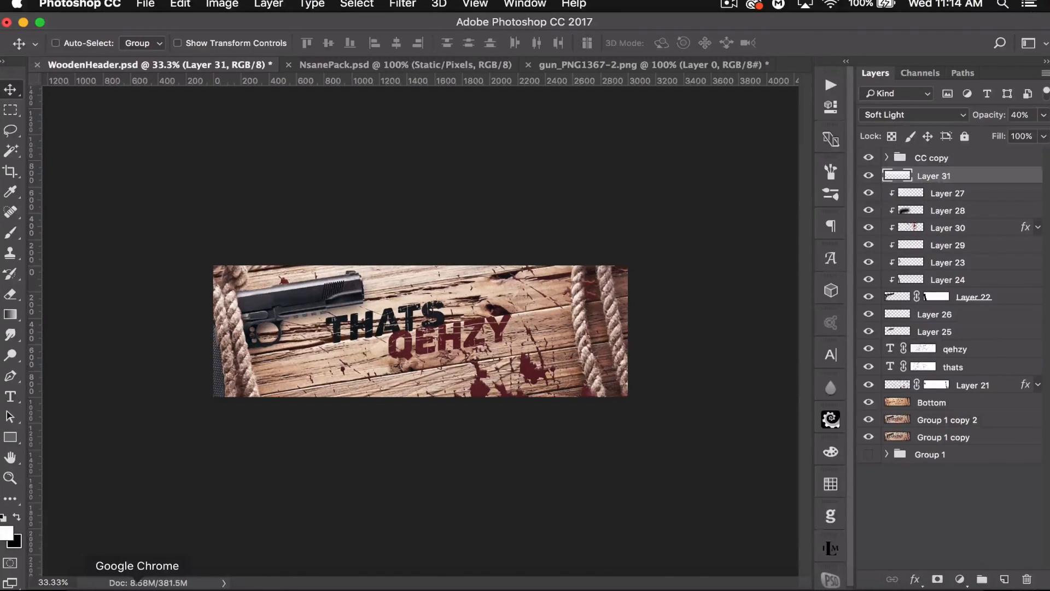
{"action": "left_click", "coordinate": [137, 583]}
{"action": "left_click", "coordinate": [661, 31]}
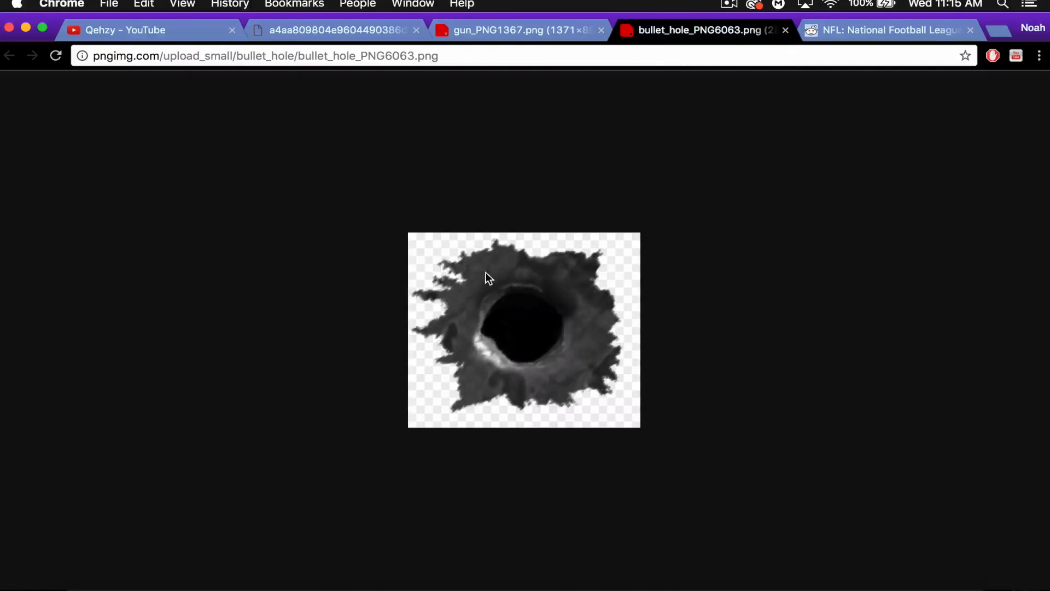
{"action": "left_click_drag", "start_coordinate": [497, 293], "coordinate": [312, 575]}
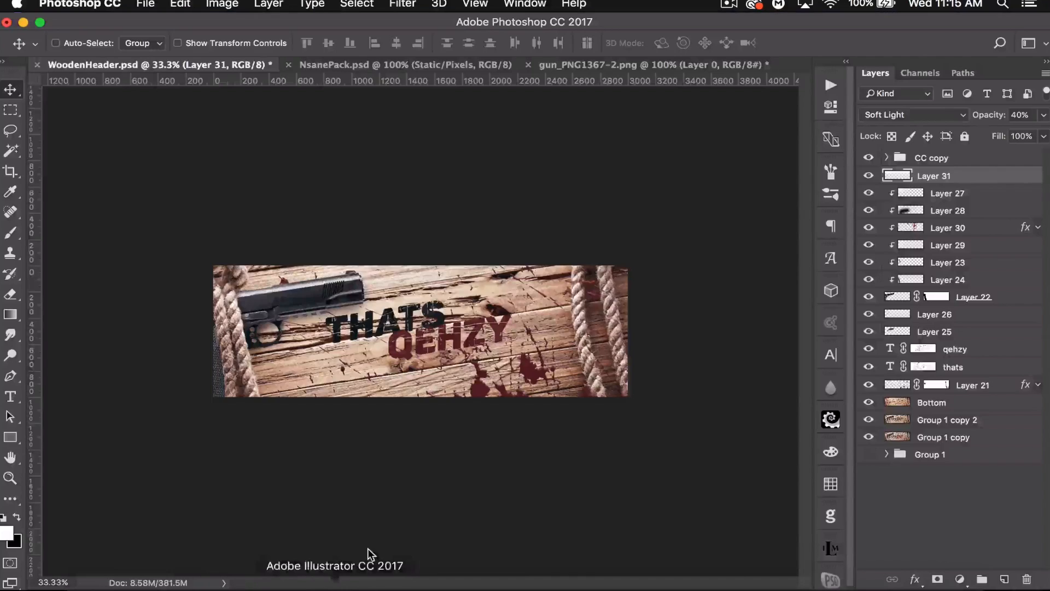
{"action": "left_click_drag", "start_coordinate": [421, 339], "coordinate": [166, 99]}
{"action": "left_click_drag", "start_coordinate": [317, 377], "coordinate": [328, 356]}
{"action": "key", "text": "super+t"}
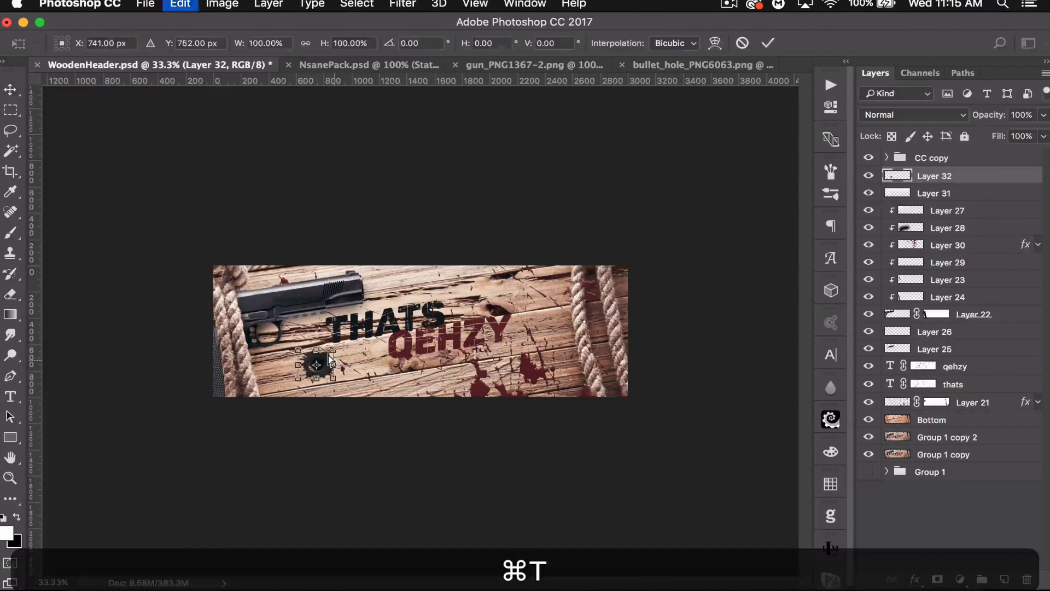
{"action": "left_click_drag", "start_coordinate": [333, 349], "coordinate": [322, 351]}
{"action": "key", "text": "Return"}
- Duplicate the bullet hole, move it to the lower right of the planks and rotate it about 38.9°
{"action": "key", "text": "super+j"}
{"action": "left_click_drag", "start_coordinate": [404, 354], "coordinate": [612, 395]}
{"action": "key", "text": "super+t"}
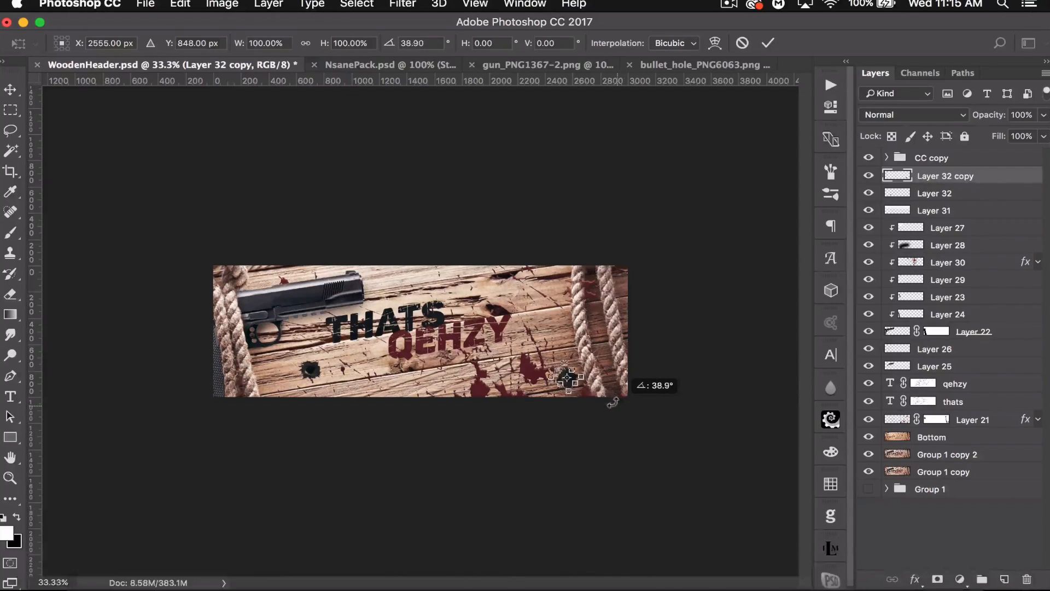
{"action": "key", "text": "Return"}
- Duplicate the bullet hole again and place it near the top of the planks above QEHZY
{"action": "key", "text": "super+j"}
{"action": "left_click_drag", "start_coordinate": [608, 398], "coordinate": [490, 294]}
{"action": "key", "text": "super+t"}
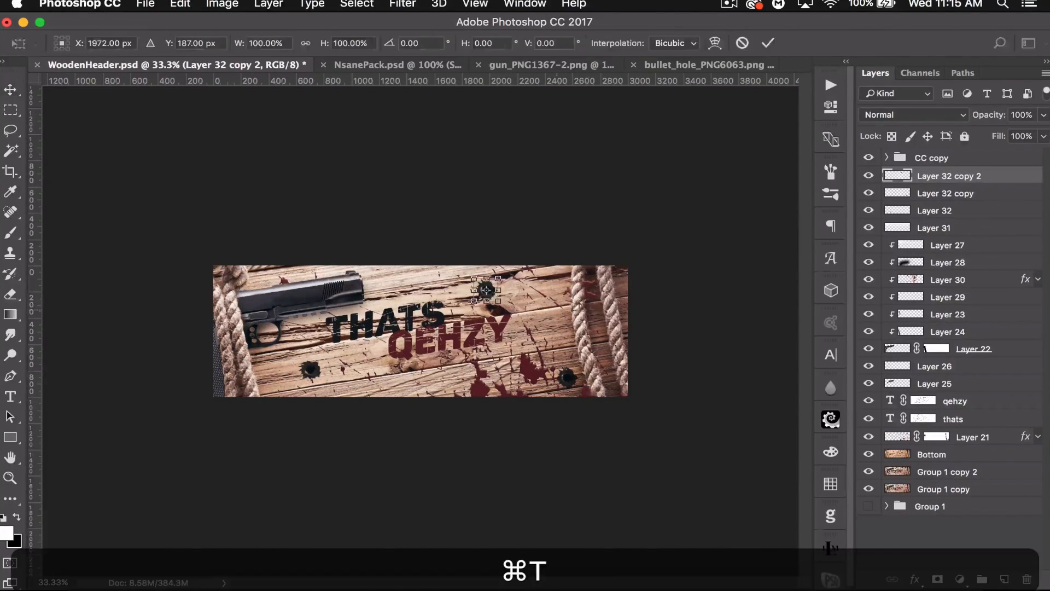
{"action": "left_click_drag", "start_coordinate": [576, 284], "coordinate": [517, 340]}
{"action": "key", "text": "Return"}
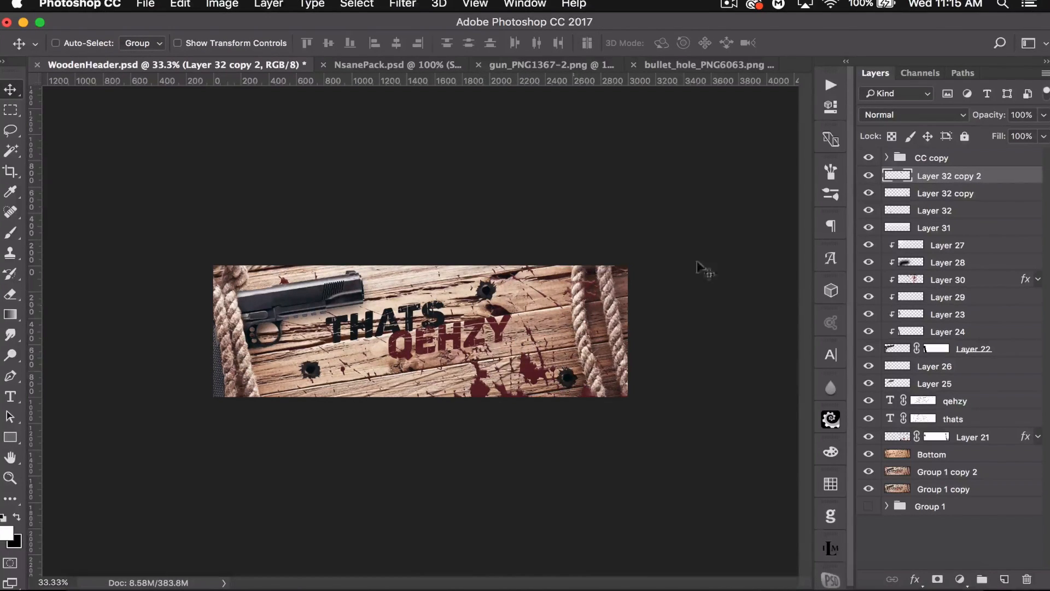
- Select all three bullet hole layers and lower their opacity to 81%
{"action": "left_click", "coordinate": [966, 211], "text": "shift"}
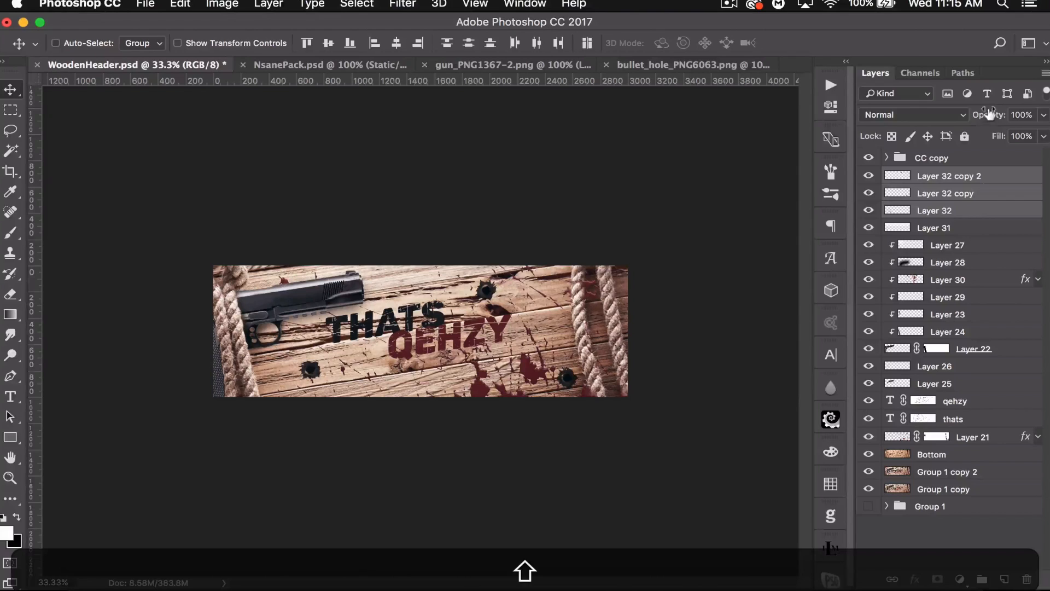
{"action": "left_click_drag", "start_coordinate": [990, 113], "coordinate": [973, 120]}
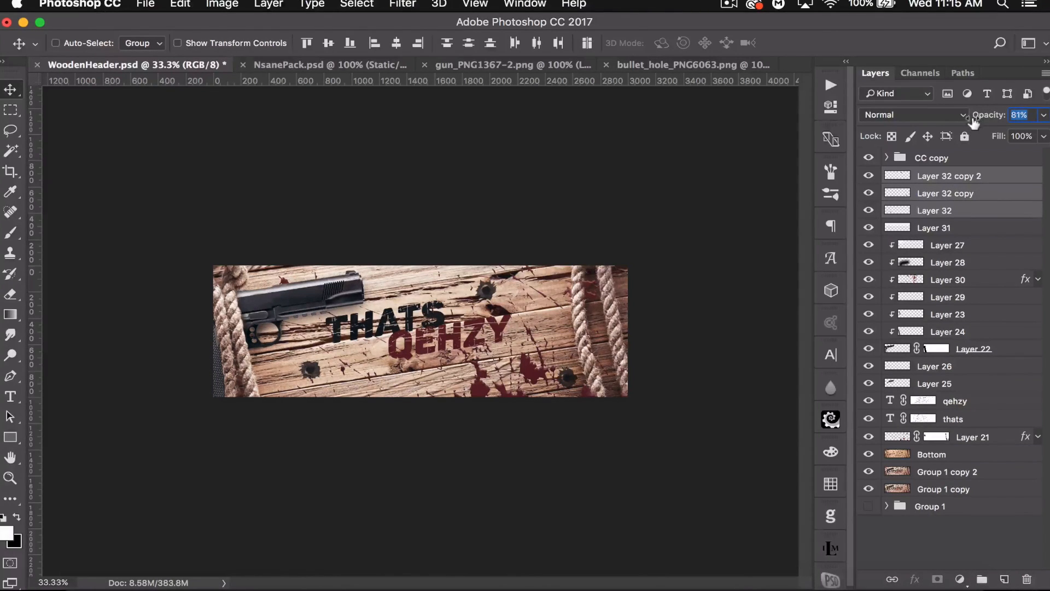
{"action": "left_click_drag", "start_coordinate": [976, 121], "coordinate": [976, 121]}
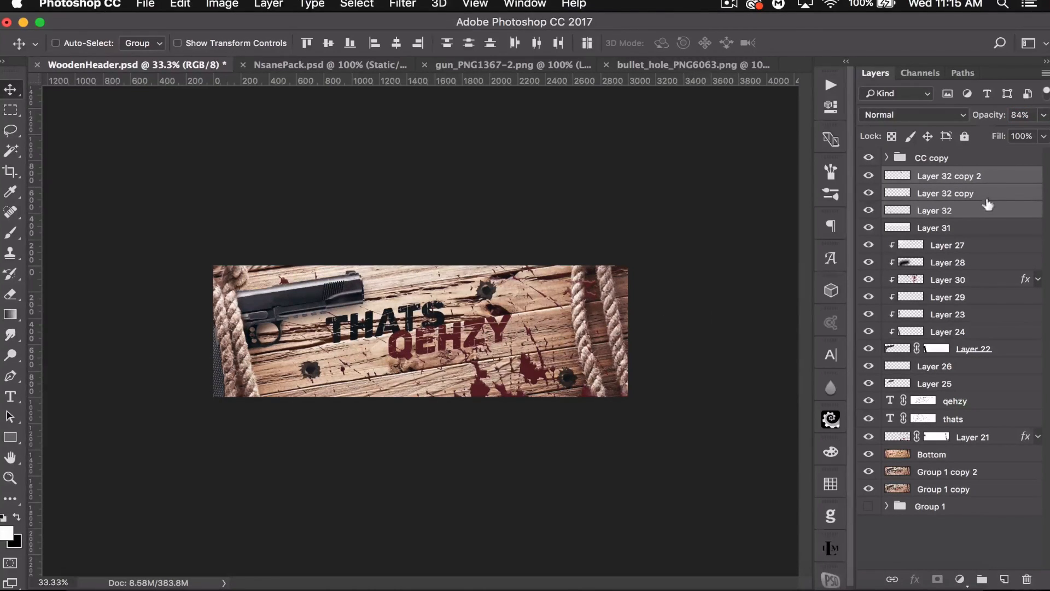
- In the NsanePack document, hide the preview layer and reveal the QehzyFlare1 layer inside the Flares group
{"action": "left_click", "coordinate": [990, 159]}
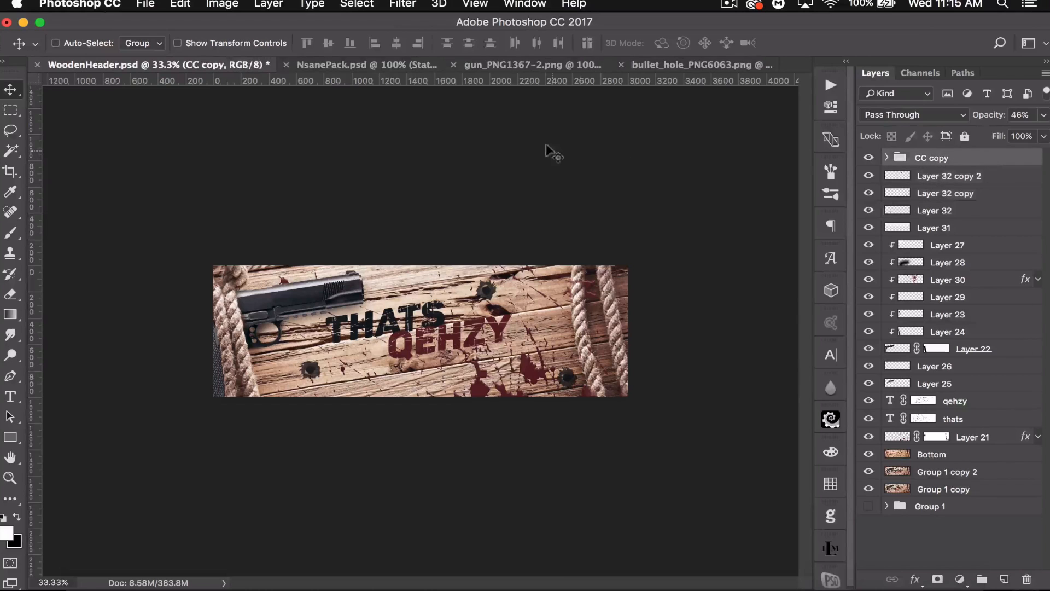
{"action": "left_click", "coordinate": [995, 177]}
{"action": "left_click", "coordinate": [339, 64]}
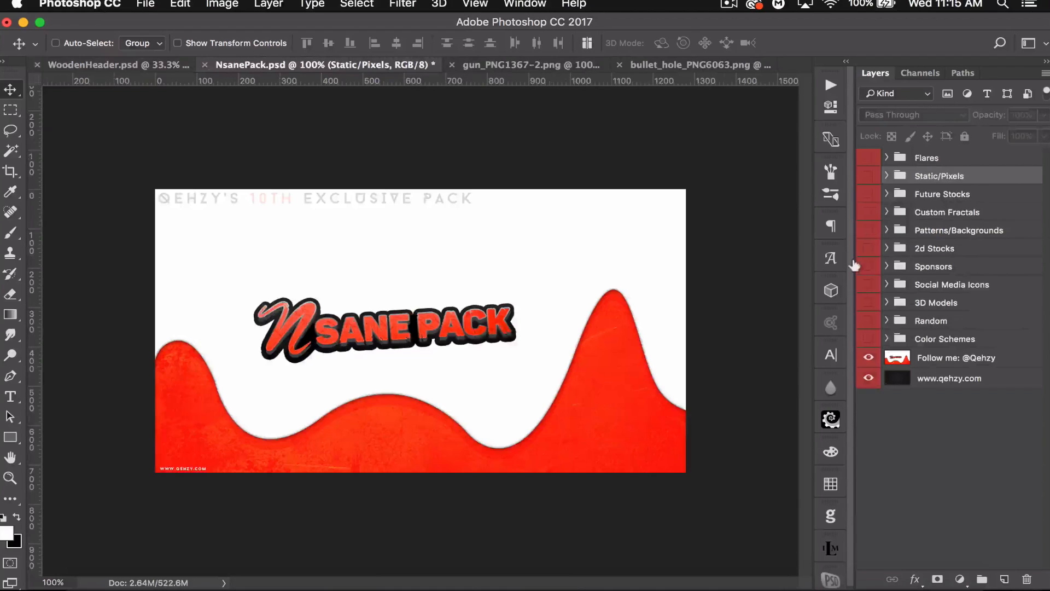
{"action": "left_click", "coordinate": [868, 356]}
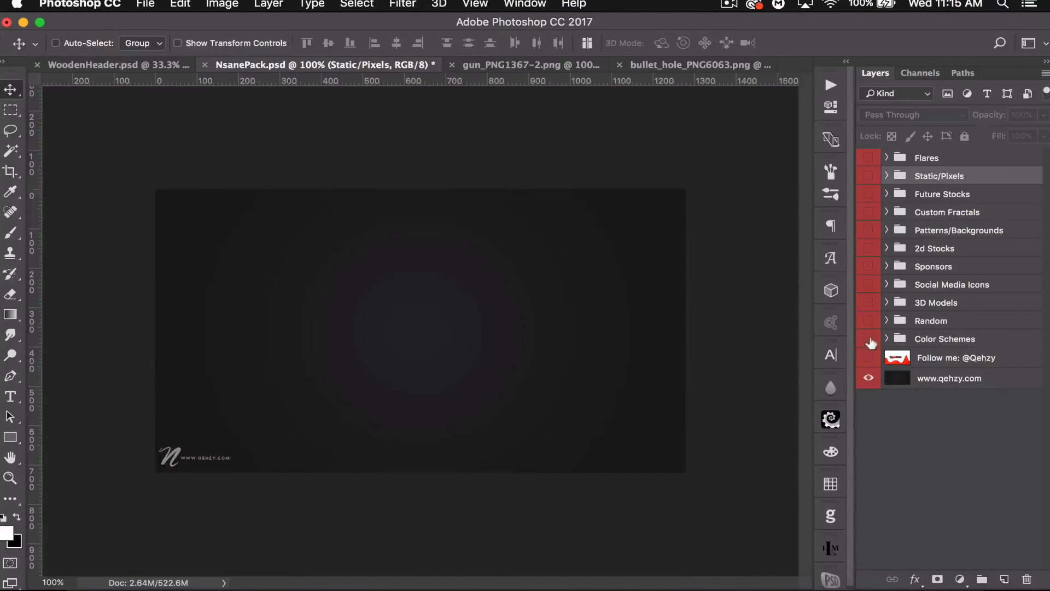
{"action": "left_click", "coordinate": [886, 157]}
{"action": "left_click", "coordinate": [867, 158]}
{"action": "left_click", "coordinate": [868, 177]}
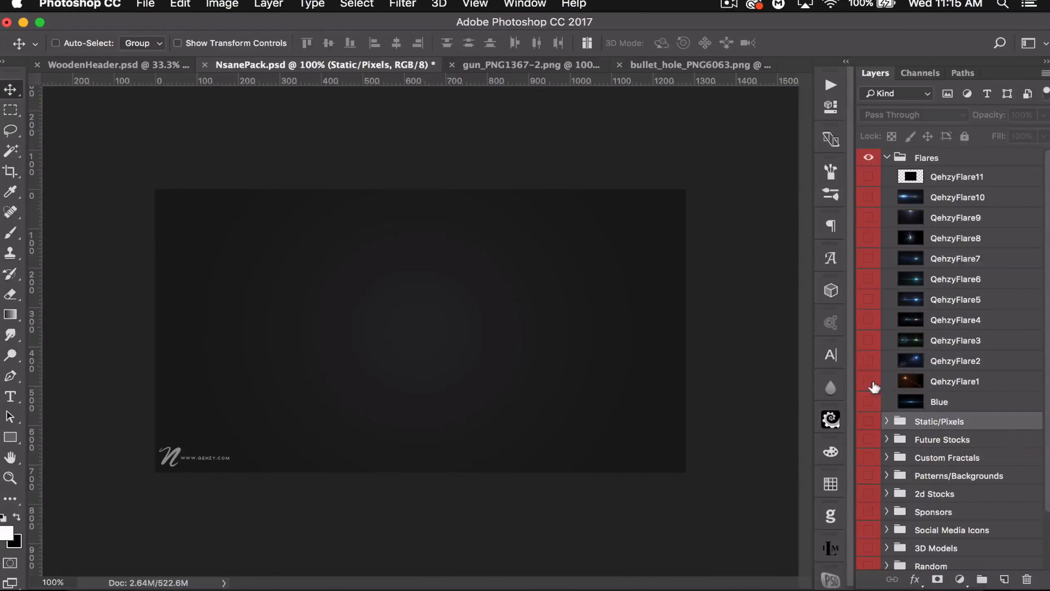
{"action": "left_click", "coordinate": [868, 384]}
{"action": "left_click", "coordinate": [954, 380]}
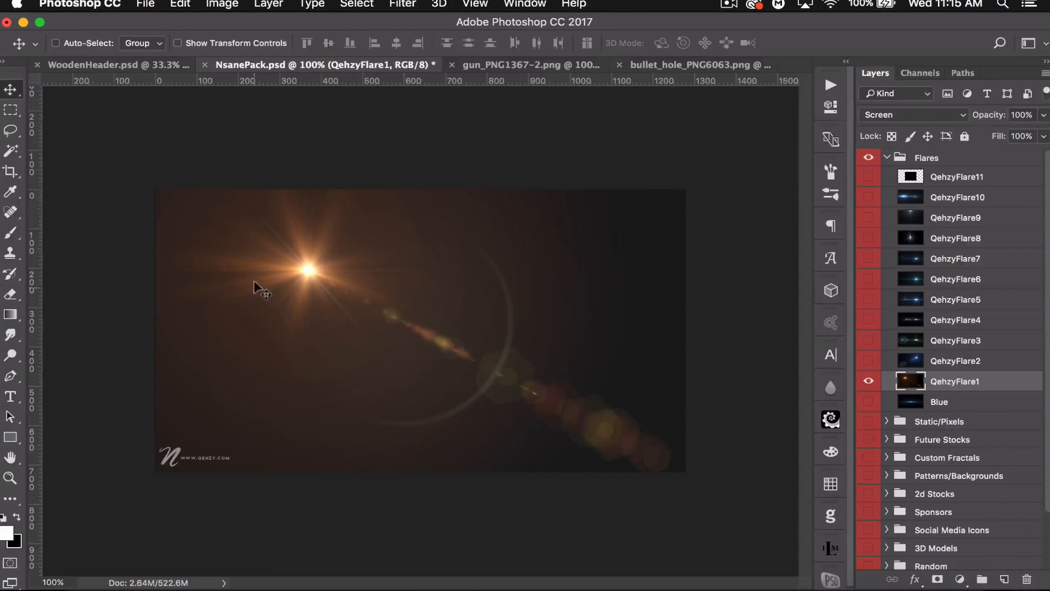
- Drag QehzyFlare1 into the banner and scale it up to cover the whole canvas
{"action": "left_click_drag", "start_coordinate": [227, 208], "coordinate": [80, 64]}
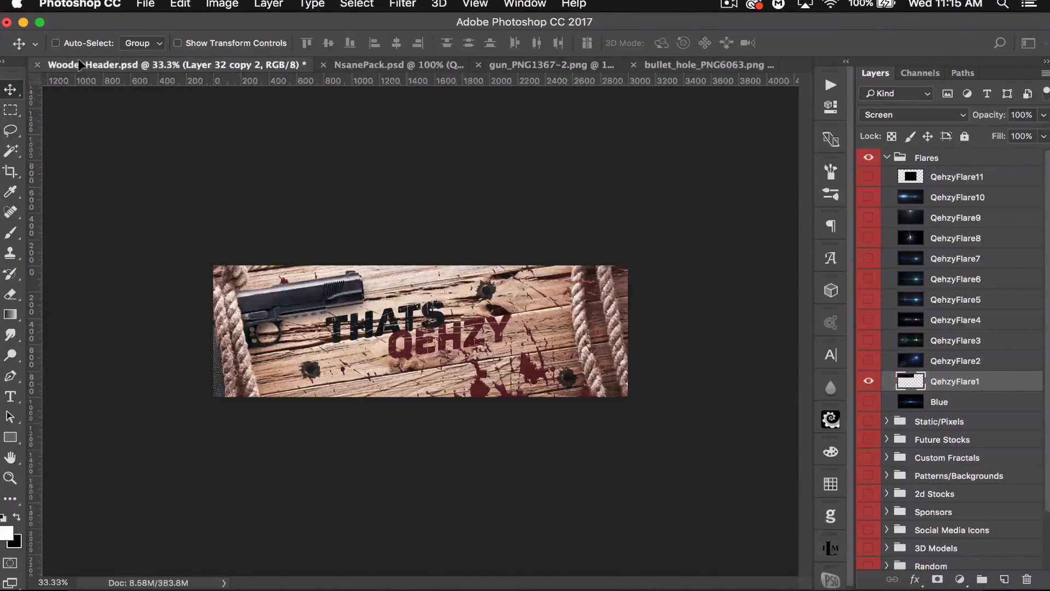
{"action": "left_click_drag", "start_coordinate": [364, 344], "coordinate": [424, 328]}
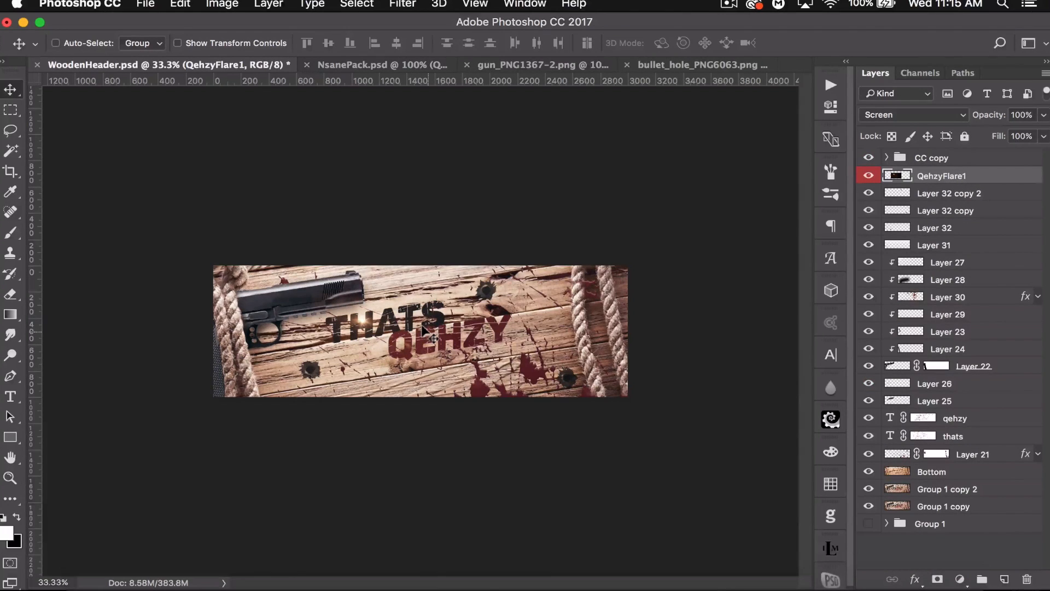
{"action": "key", "text": "super+t"}
{"action": "left_click_drag", "start_coordinate": [488, 387], "coordinate": [796, 524]}
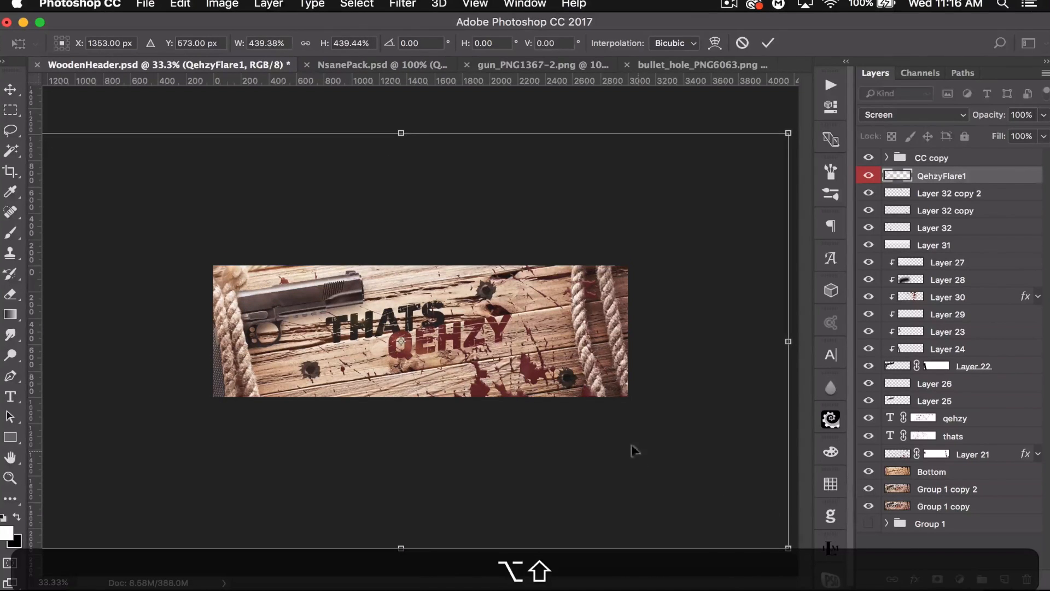
{"action": "left_click_drag", "start_coordinate": [633, 446], "coordinate": [664, 434]}
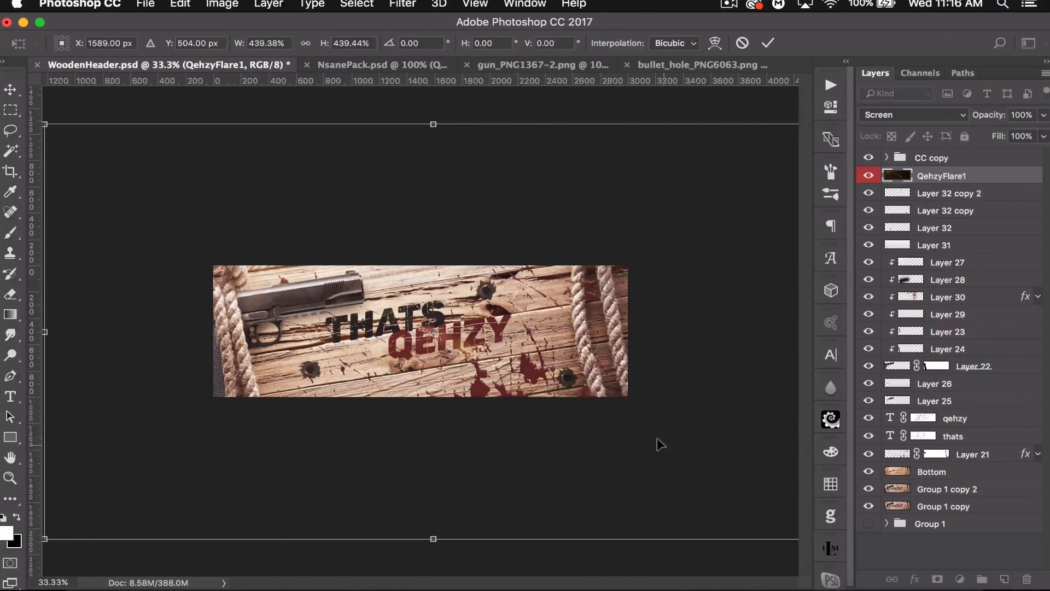
{"action": "key", "text": "Return"}
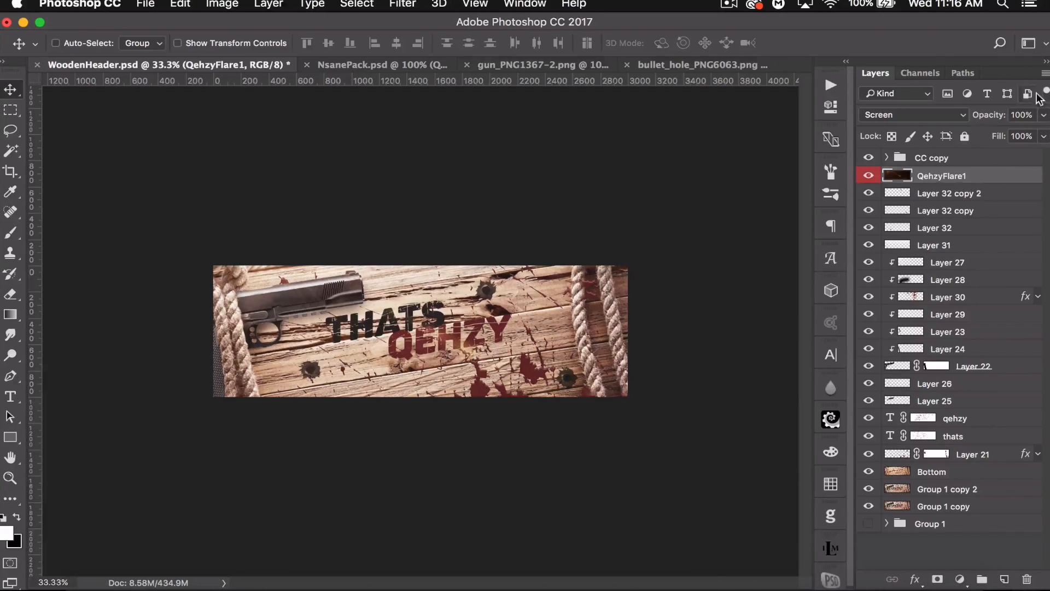
- Lower the flare layer's opacity to 70%
{"action": "left_click_drag", "start_coordinate": [1002, 114], "coordinate": [952, 110]}
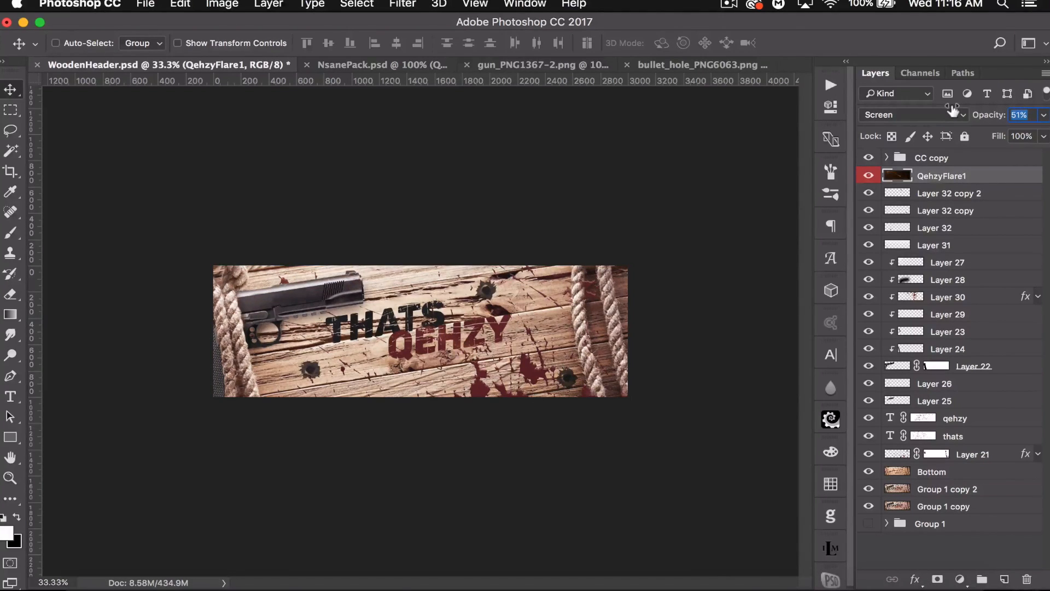
{"action": "left_click_drag", "start_coordinate": [965, 109], "coordinate": [969, 109]}
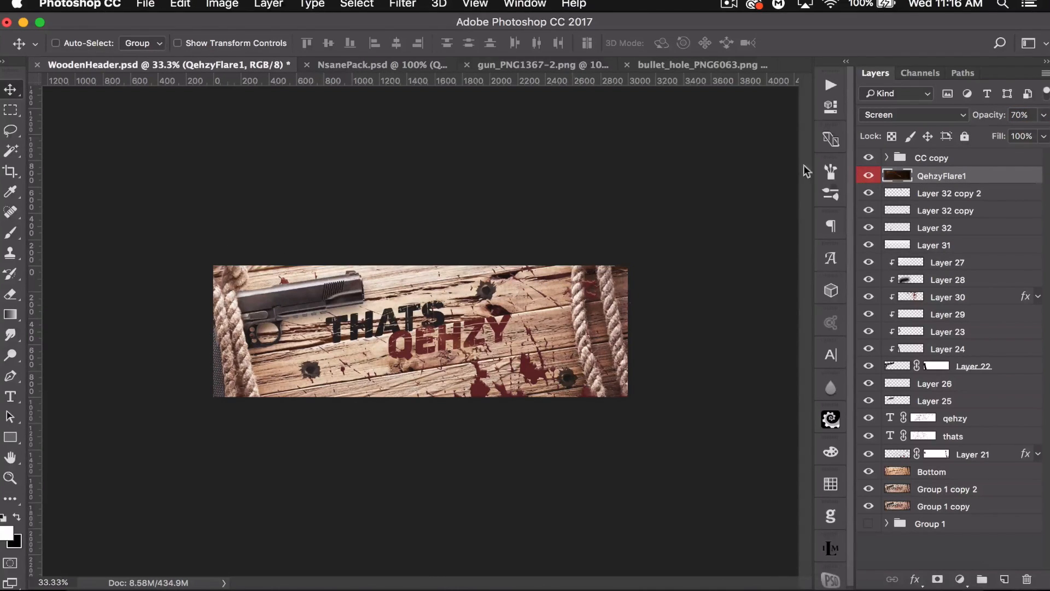
- In the NsanePack document, collapse the Flares group and show and expand the Social Media Icons group
{"action": "left_click", "coordinate": [355, 66]}
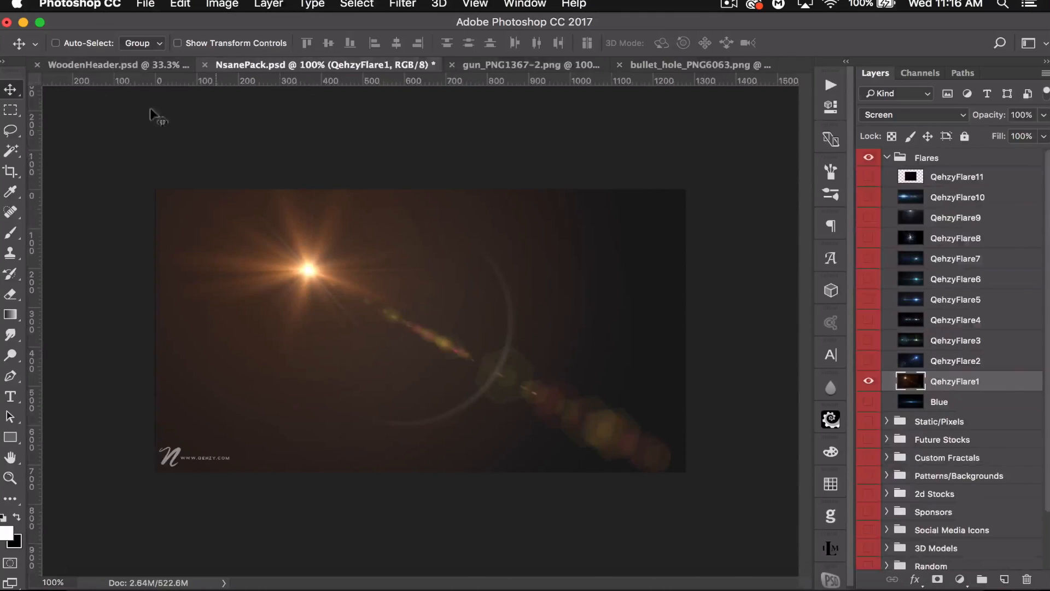
{"action": "left_click_drag", "start_coordinate": [870, 377], "coordinate": [877, 295]}
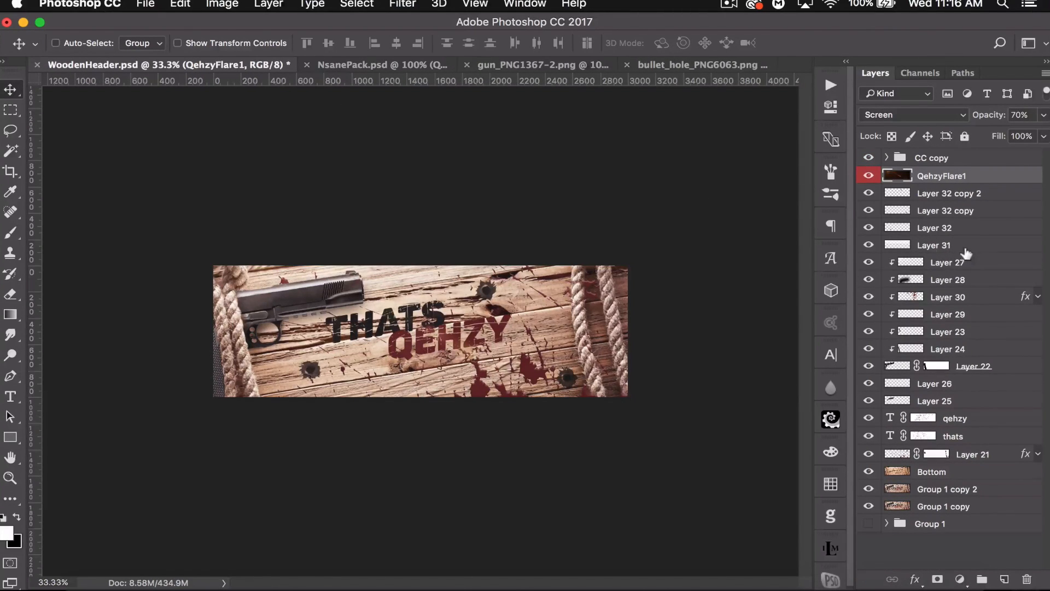
{"action": "left_click", "coordinate": [944, 191]}
{"action": "left_click", "coordinate": [462, 64]}
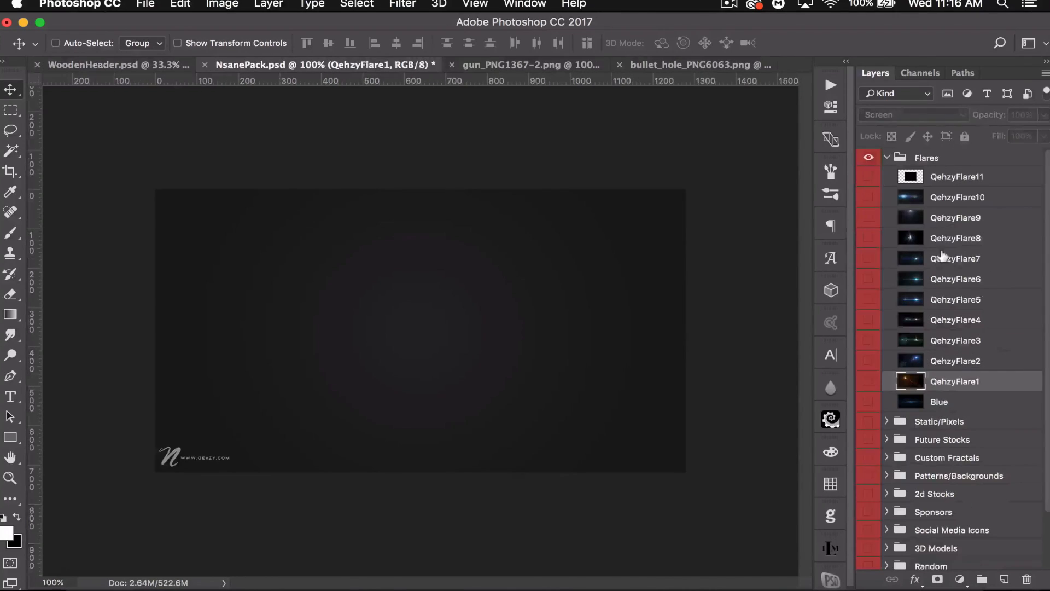
{"action": "left_click", "coordinate": [897, 157]}
{"action": "left_click", "coordinate": [887, 157]}
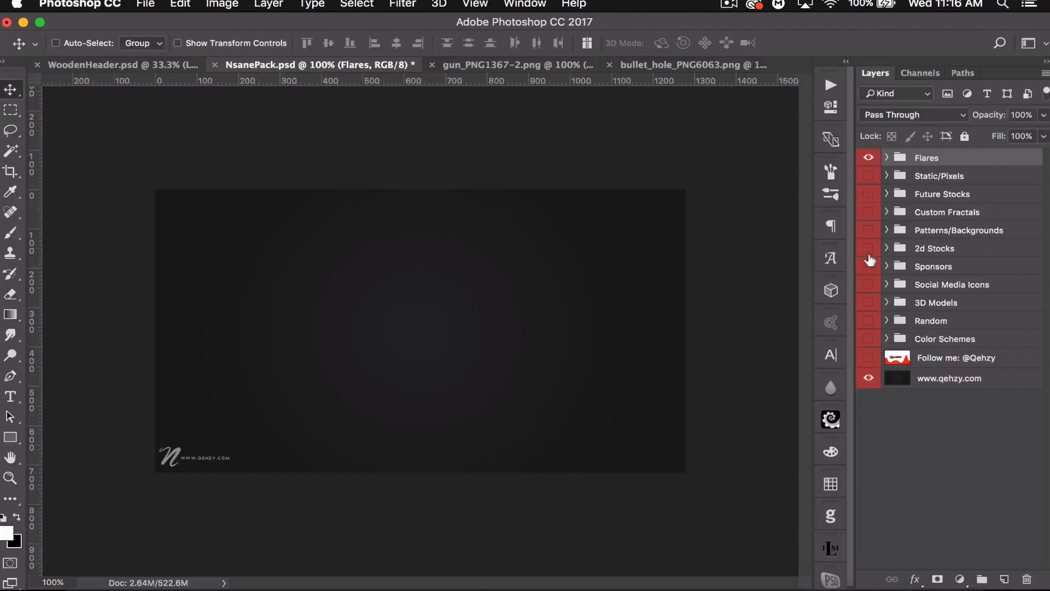
{"action": "left_click", "coordinate": [868, 284]}
{"action": "left_click", "coordinate": [886, 284]}
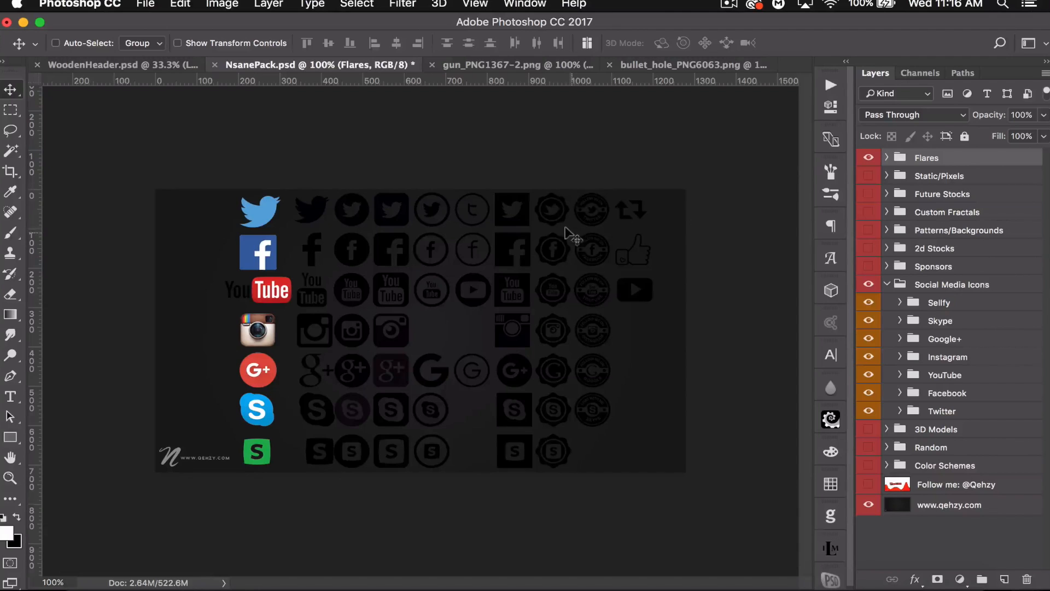
- In the NsanePack document, show the Follow me preview layer and expand the YouTube icon group
{"action": "left_click", "coordinate": [869, 485]}
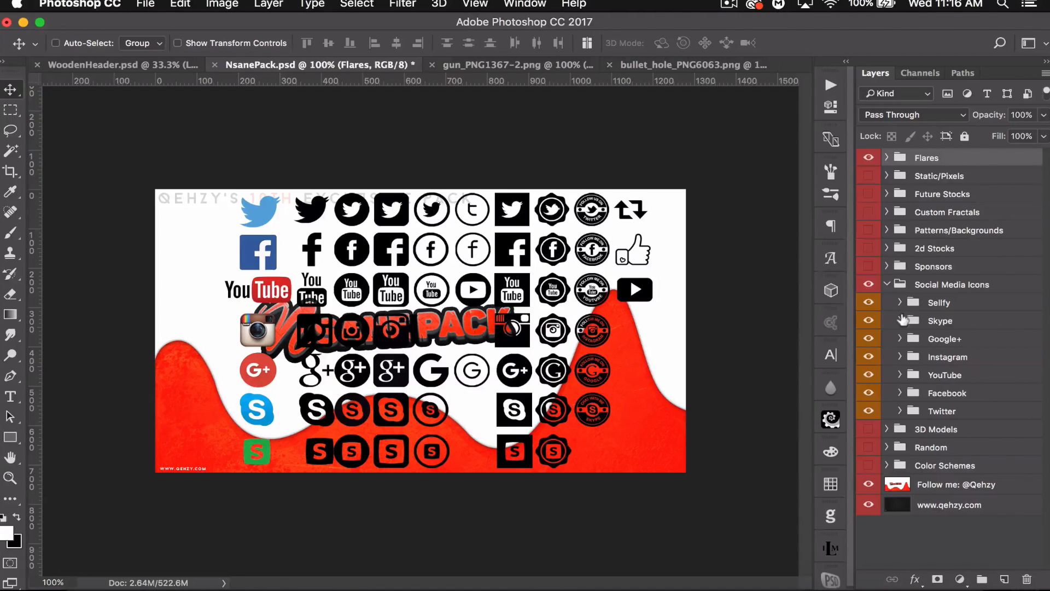
{"action": "left_click", "coordinate": [899, 374]}
{"action": "scroll", "coordinate": [963, 405], "scroll_direction": "down", "scroll_amount": 3}
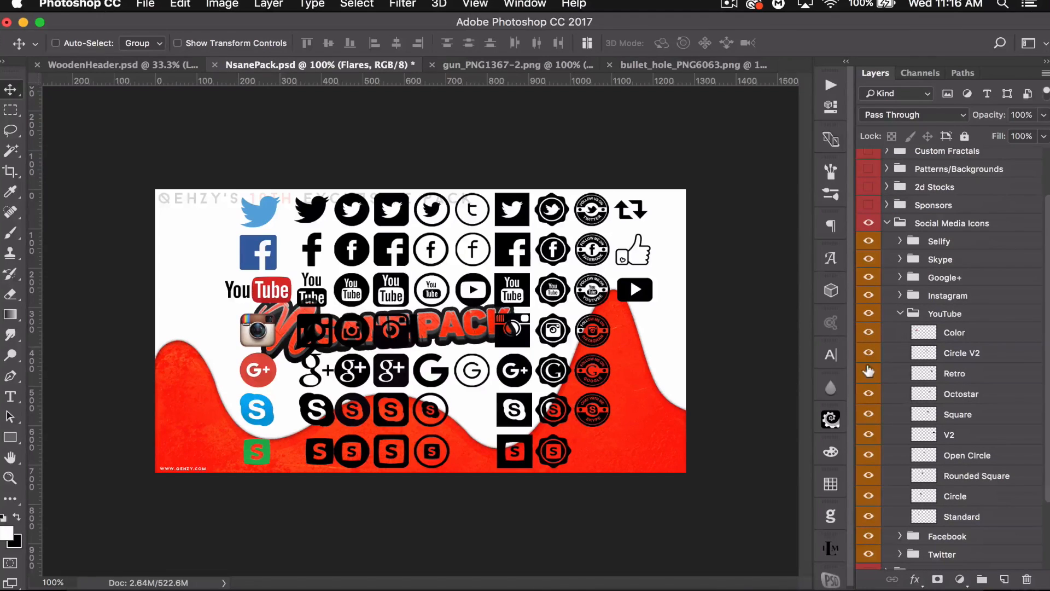
- Drag the Retro YouTube badge into the banner and place it just below the left end of the THATS text
{"action": "left_click", "coordinate": [949, 375]}
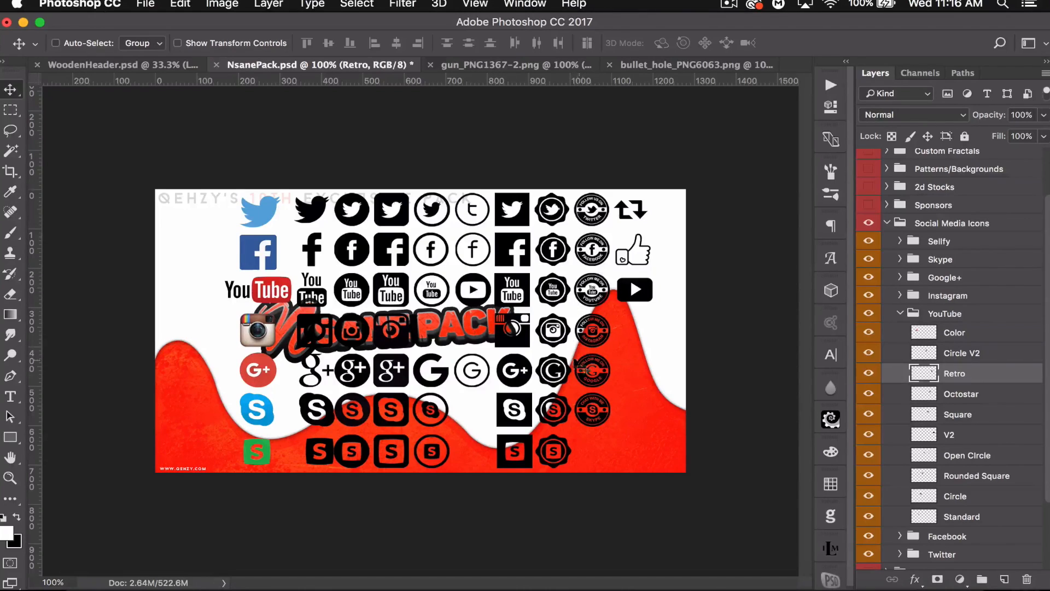
{"action": "left_click_drag", "start_coordinate": [597, 287], "coordinate": [74, 60]}
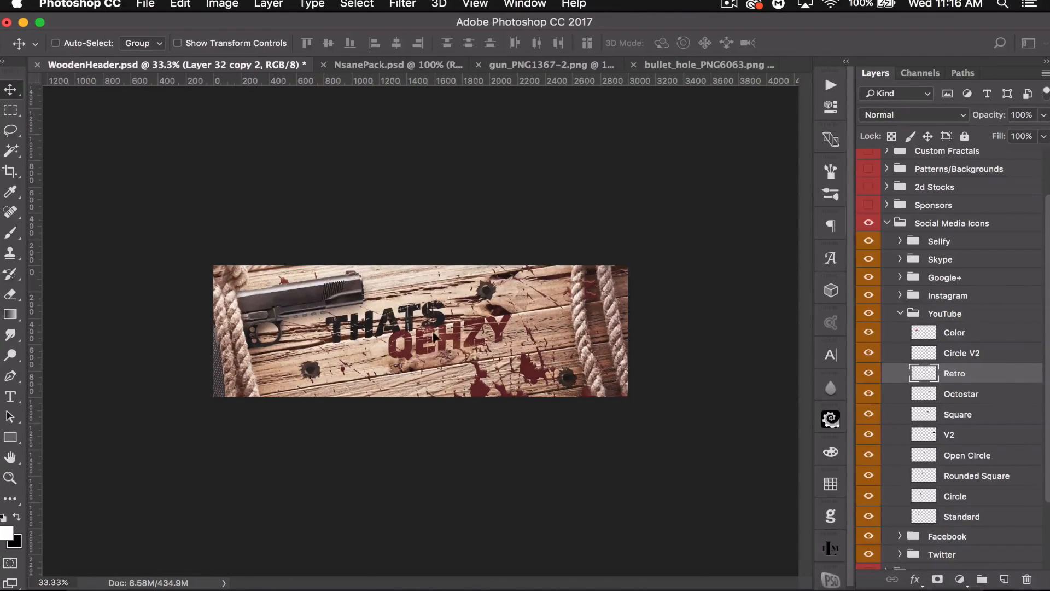
{"action": "left_click_drag", "start_coordinate": [369, 351], "coordinate": [354, 348]}
{"action": "key", "text": "super+equal"}
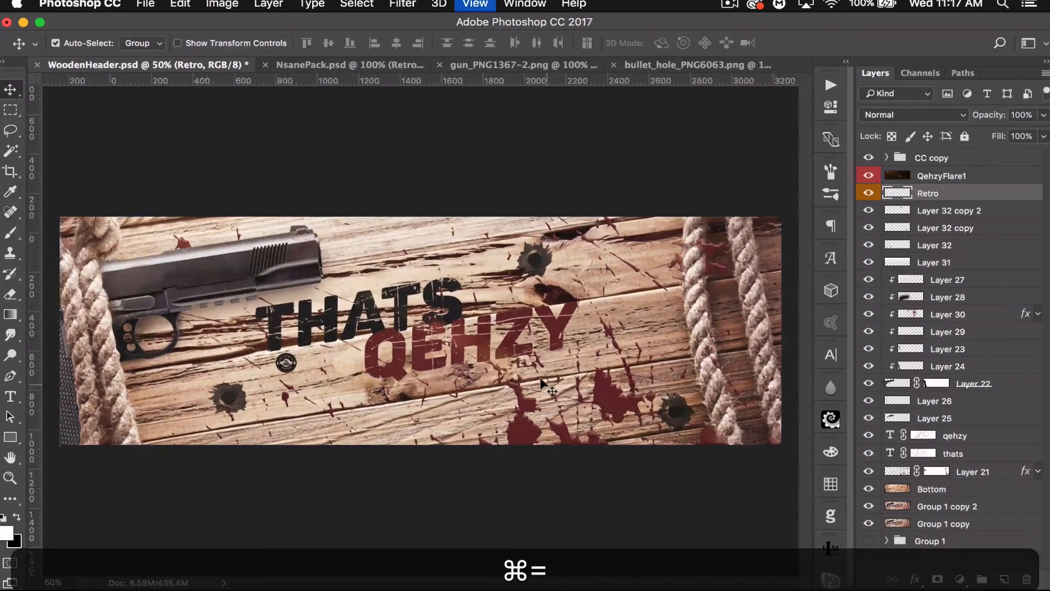
{"action": "key", "text": "super+equal"}
{"action": "key", "text": "super+equal"}
{"action": "key", "text": "super+equal"}
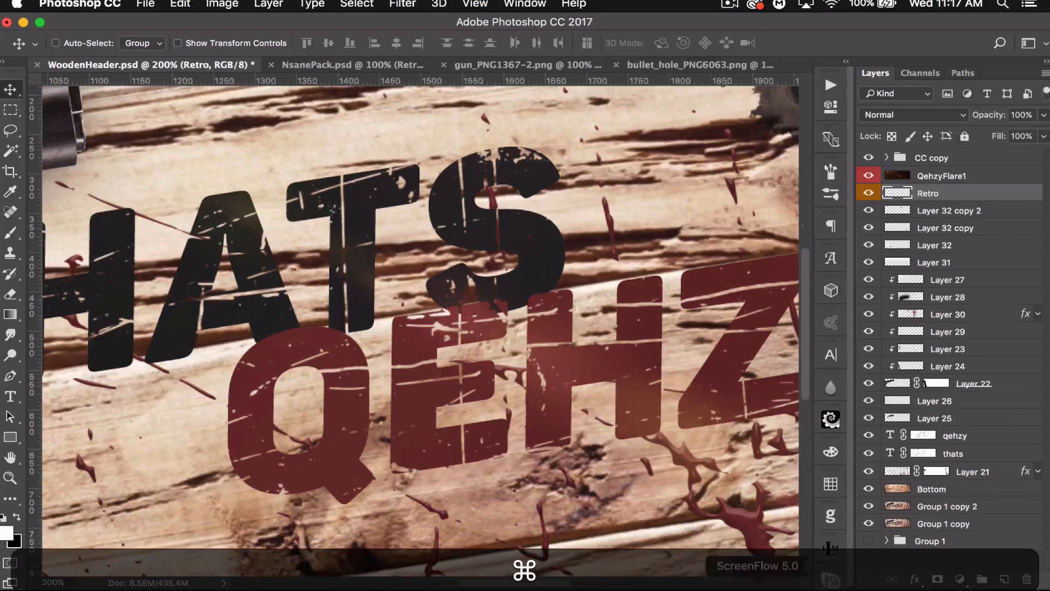
{"action": "left_click_drag", "start_coordinate": [242, 297], "coordinate": [640, 220]}
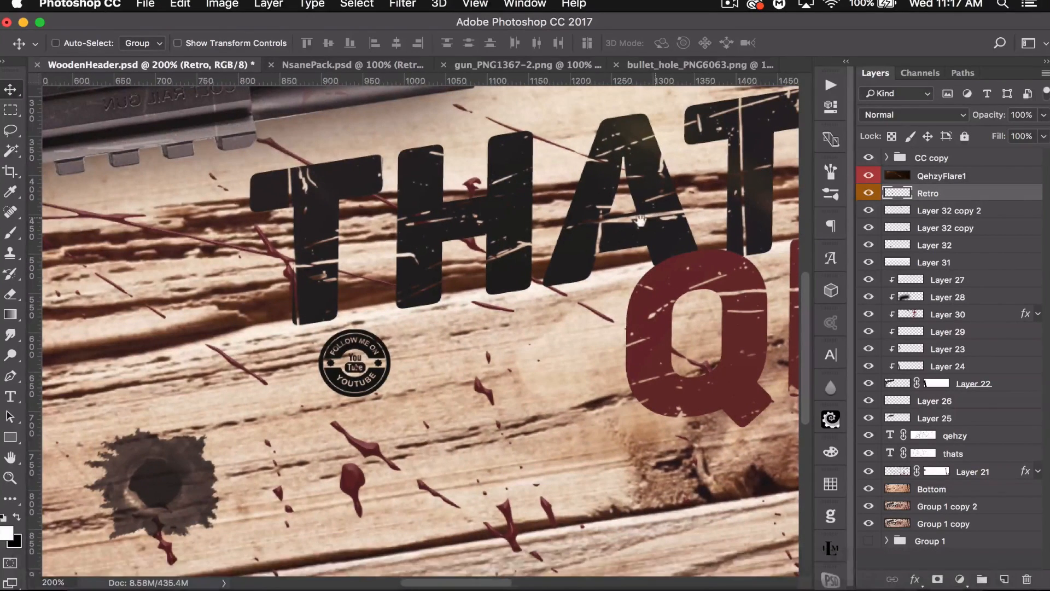
- Rotate the YouTube badge slightly to follow the angle of the text
{"action": "key", "text": "super+t"}
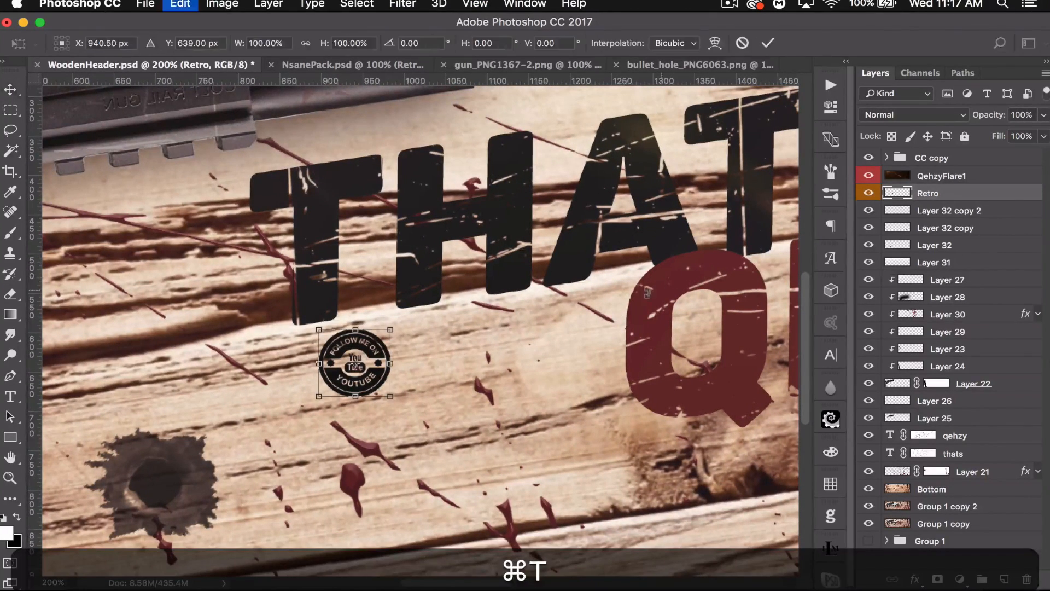
{"action": "left_click_drag", "start_coordinate": [491, 373], "coordinate": [520, 347]}
{"action": "key", "text": "Return"}
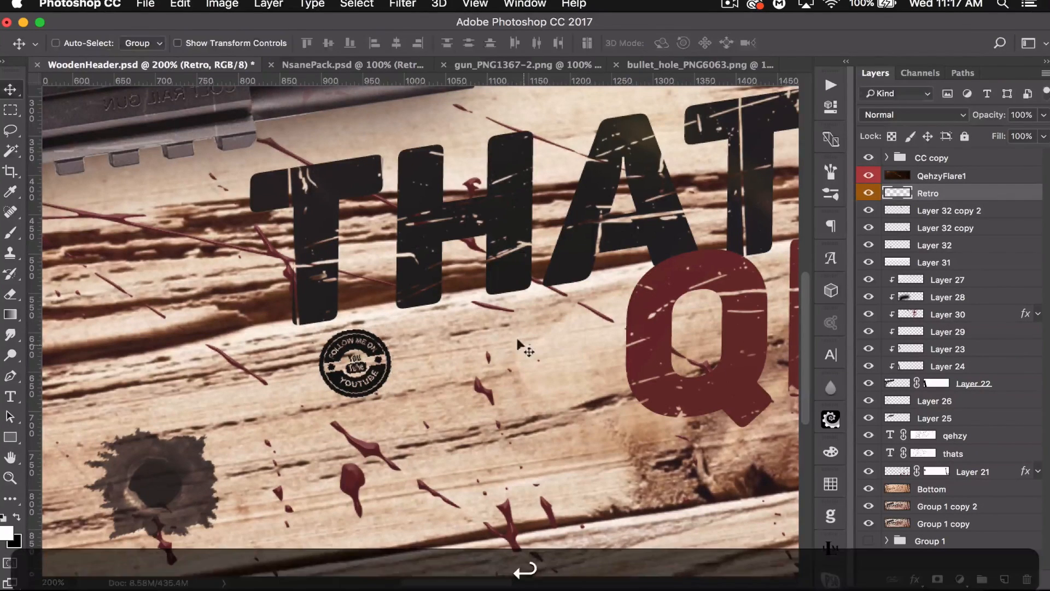
- Add a new layer clipped to the badge and draw a small elliptical selection at the badge's centre
{"action": "left_click", "coordinate": [998, 576]}
{"action": "left_click", "coordinate": [972, 201], "text": "alt"}
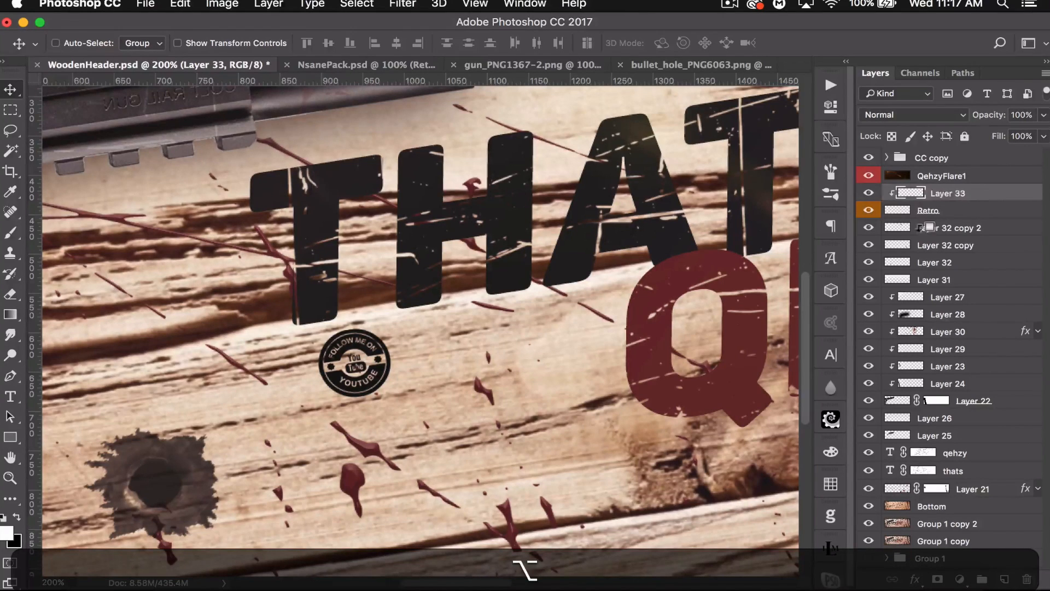
{"action": "left_click_drag", "start_coordinate": [9, 109], "coordinate": [60, 124]}
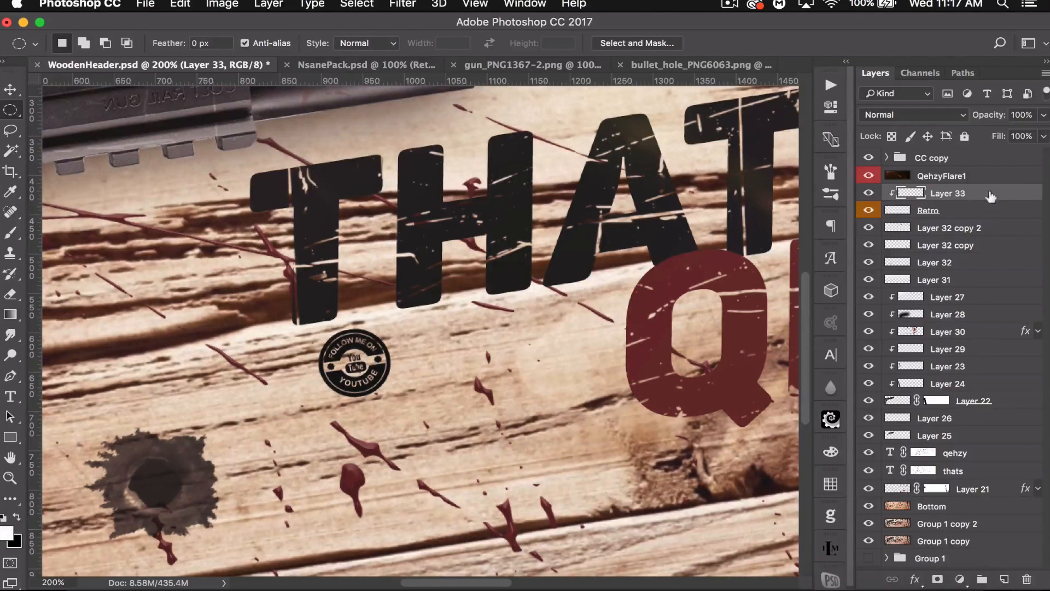
{"action": "mouse_move", "coordinate": [350, 362]}
{"action": "left_mouse_down"}
{"action": "mouse_move", "coordinate": [369, 377]}
{"action": "mouse_move", "coordinate": [355, 362]}
{"action": "left_mouse_up"}
- Set the foreground colour to red, fill the selection with the Paint Bucket, and deselect
{"action": "left_click", "coordinate": [7, 533]}
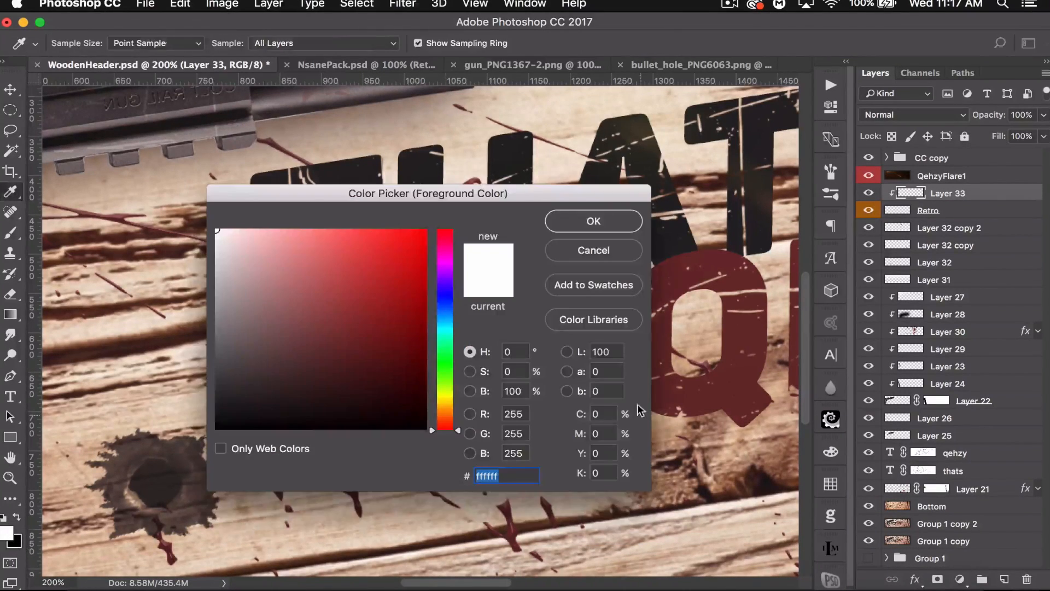
{"action": "left_click", "coordinate": [393, 269]}
{"action": "left_click", "coordinate": [582, 221]}
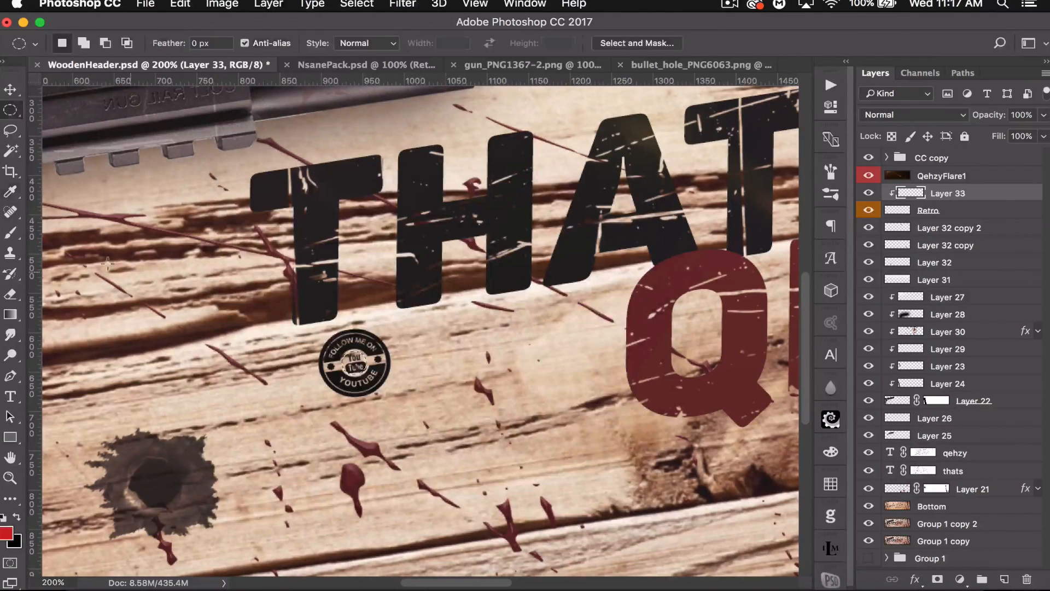
{"action": "left_click", "coordinate": [9, 314]}
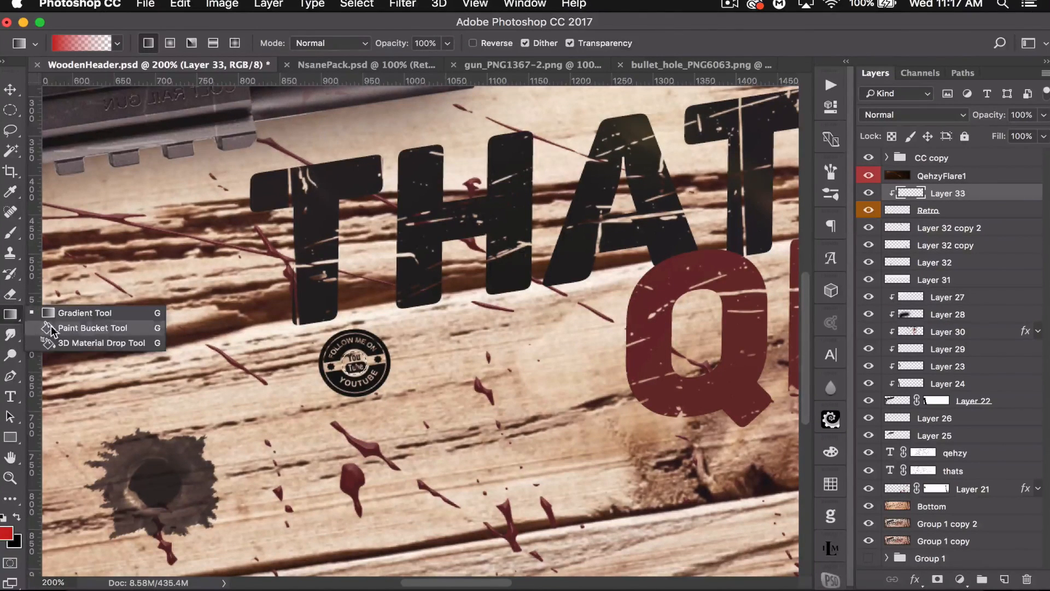
{"action": "left_click", "coordinate": [77, 328]}
{"action": "left_click", "coordinate": [354, 361]}
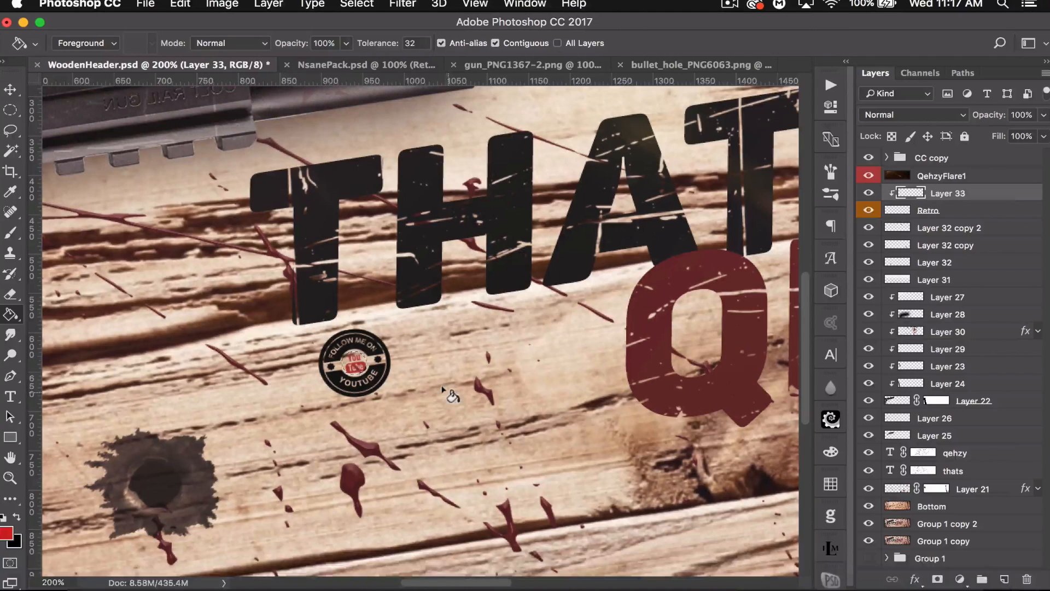
{"action": "key", "text": "super+d"}
- Add a layer mask to the Retro badge and distress it with a grunge brush enlarged to about 800 px
{"action": "left_click", "coordinate": [988, 209]}
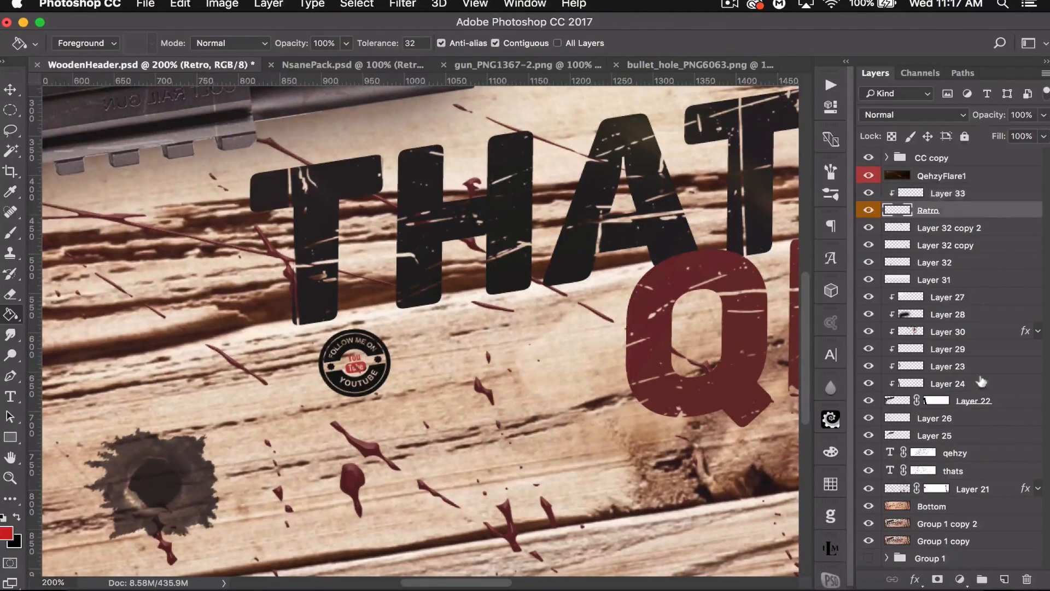
{"action": "left_click", "coordinate": [937, 580]}
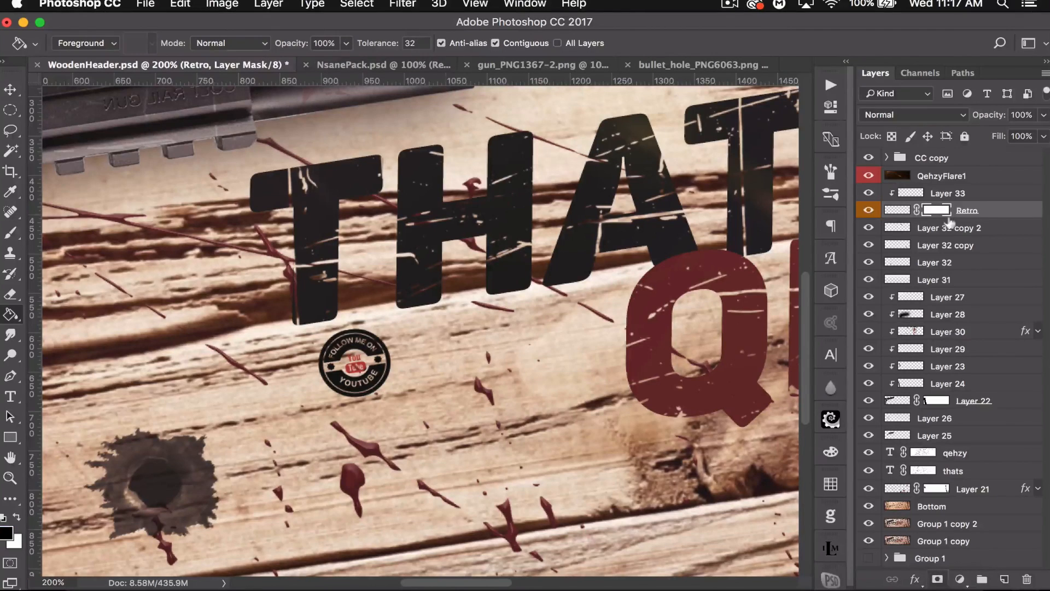
{"action": "left_click", "coordinate": [10, 232]}
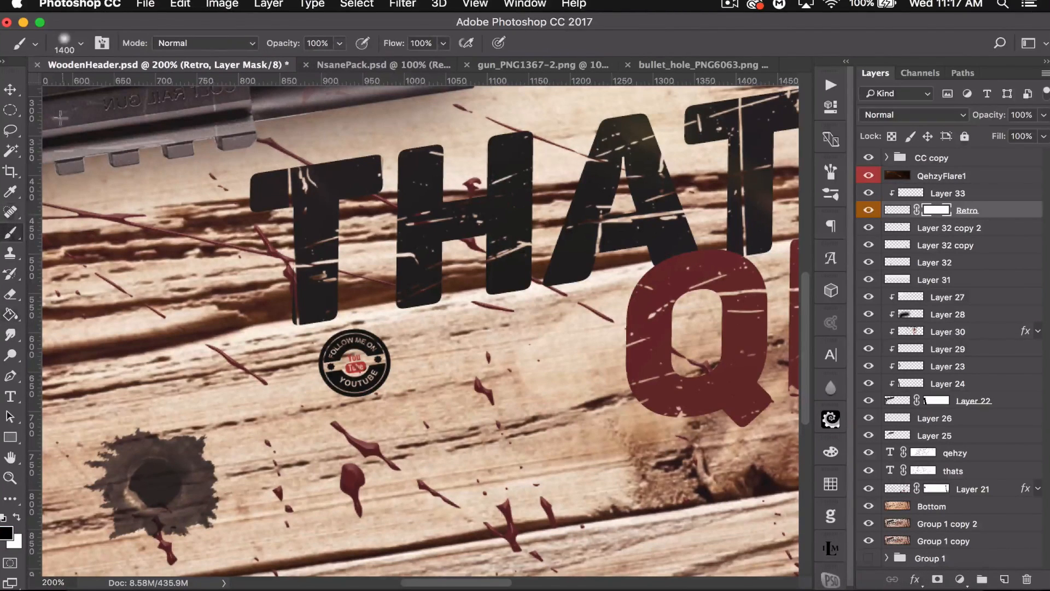
{"action": "left_click", "coordinate": [81, 43]}
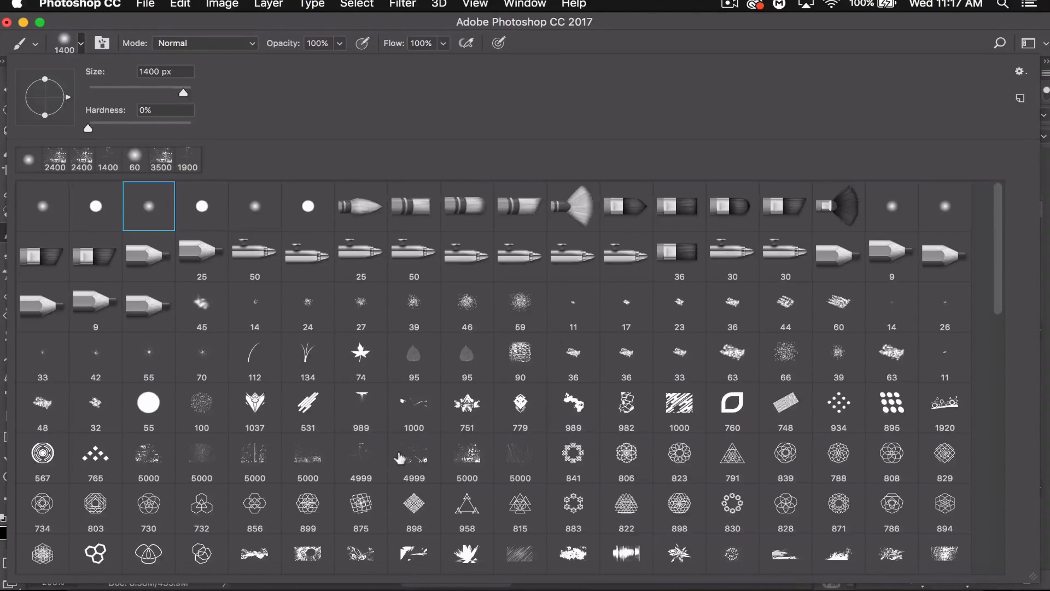
{"action": "left_click", "coordinate": [359, 453]}
{"action": "left_click", "coordinate": [144, 88]}
{"action": "left_click", "coordinate": [204, 28]}
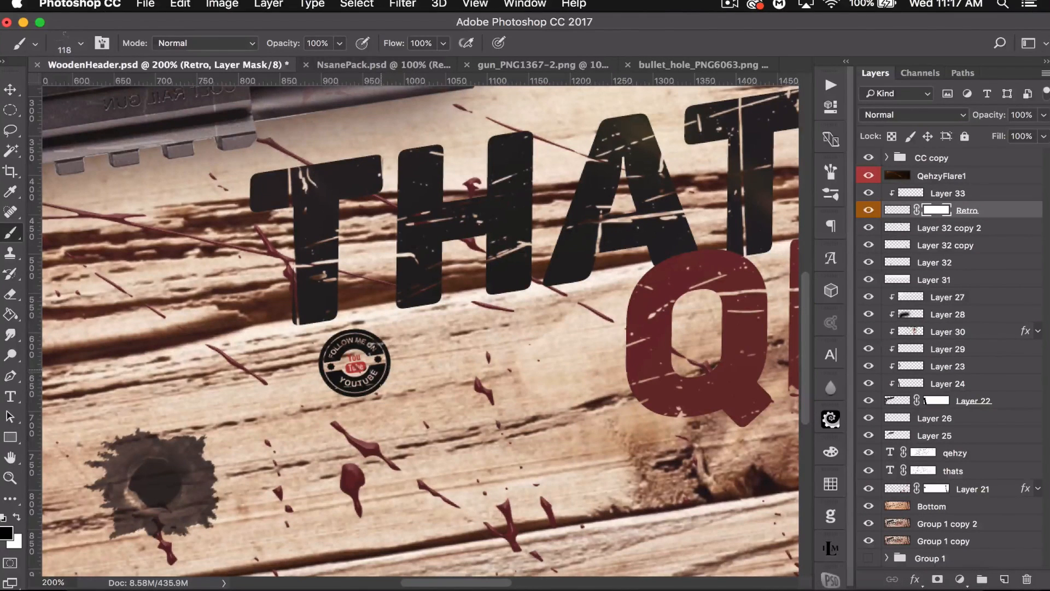
{"action": "key", "text": "bracketright"}
{"action": "key", "text": "bracketright"}
{"action": "key", "text": "bracketright"}
{"action": "key", "text": "bracketright"}
{"action": "key", "text": "bracketright"}
{"action": "key", "text": "bracketright"}
{"action": "key", "text": "bracketright"}
{"action": "key", "text": "bracketright"}
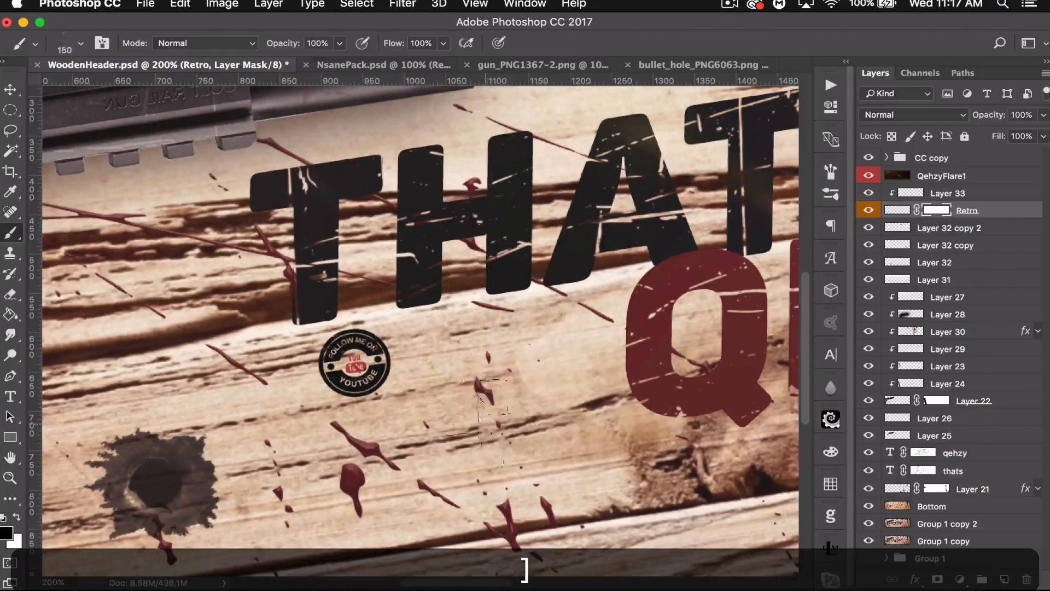
{"action": "key", "text": "bracketright"}
{"action": "key", "text": "bracketright"}
{"action": "key", "text": "bracketright"}
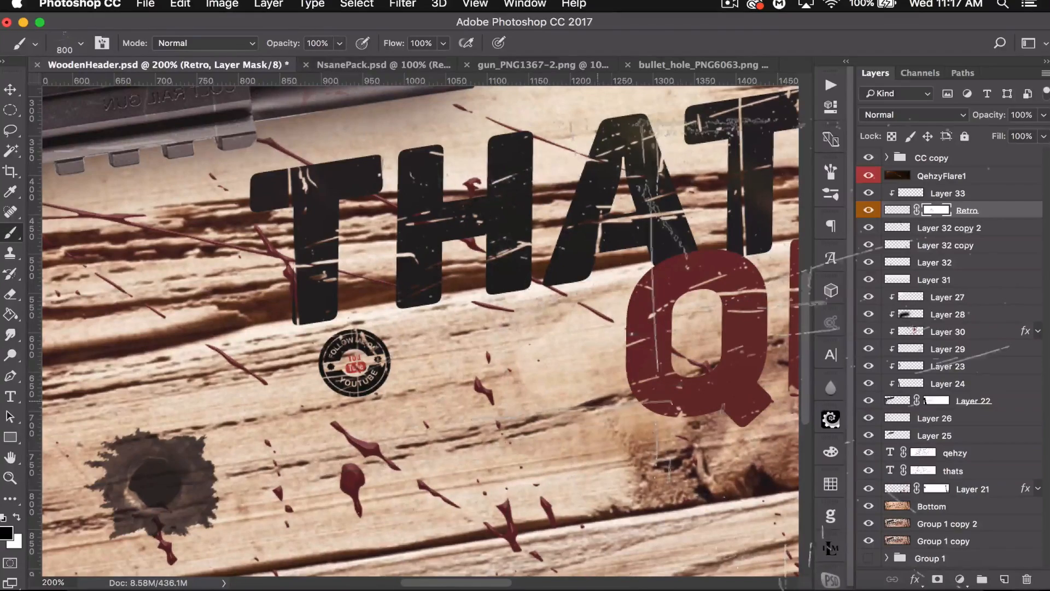
- Select all layers from the CC copy group down to Bottom and group them together
{"action": "key", "text": "super+minus"}
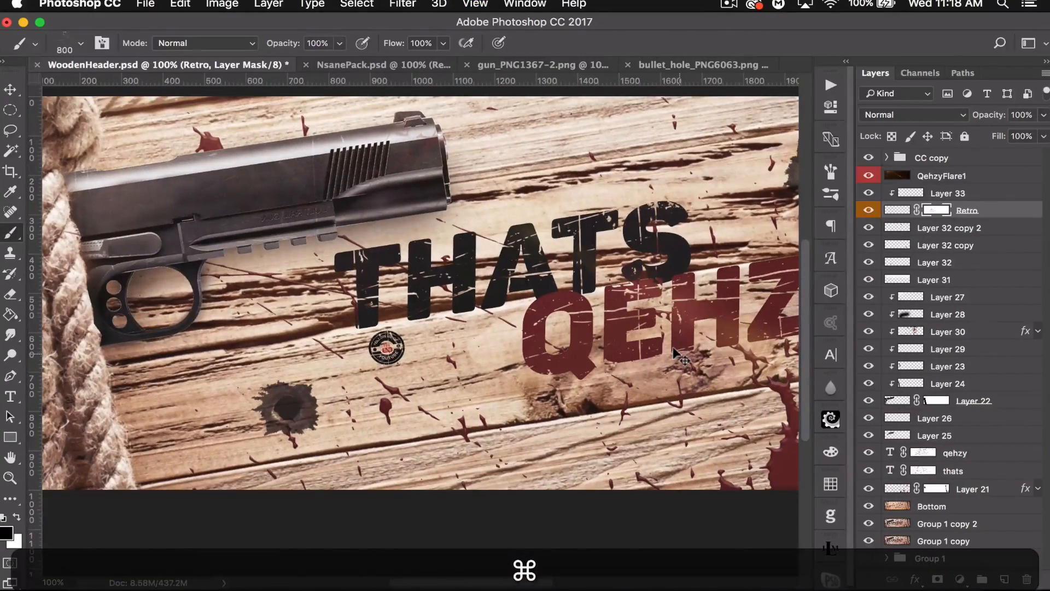
{"action": "key", "text": "shift+super+minus"}
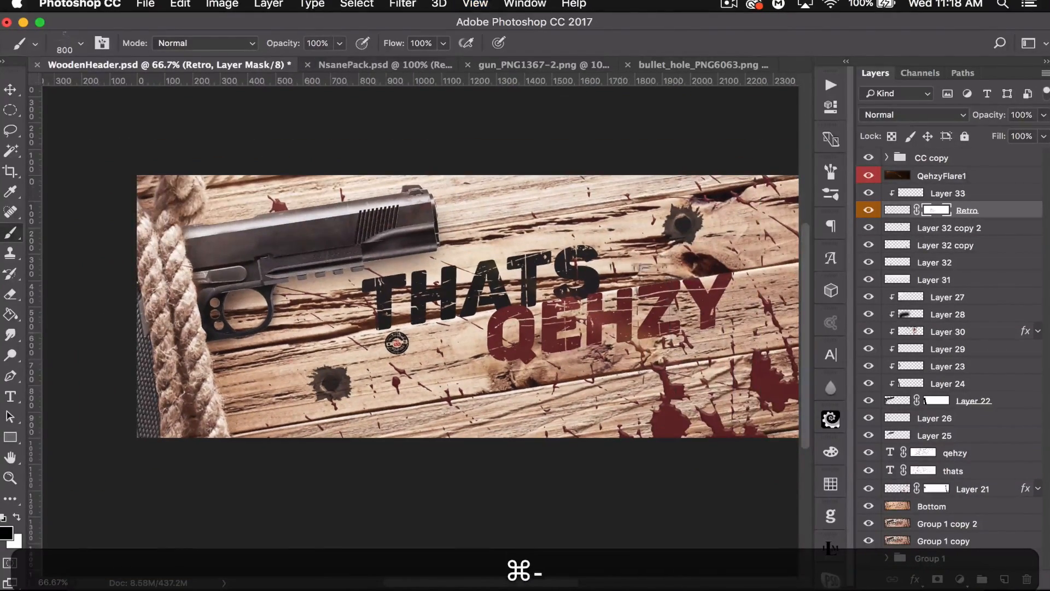
{"action": "key", "text": "v"}
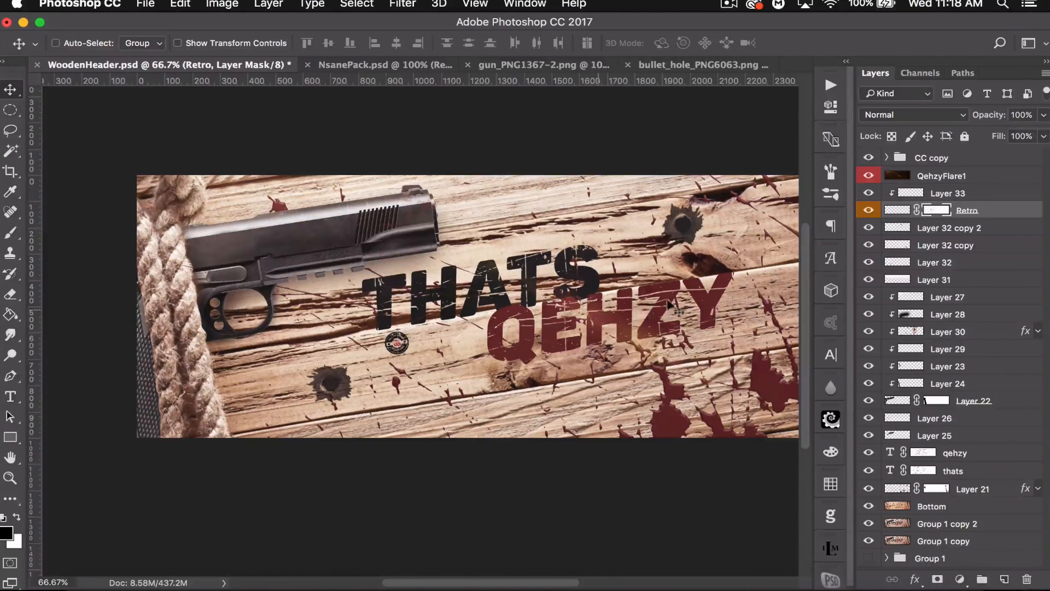
{"action": "left_click_drag", "start_coordinate": [643, 338], "coordinate": [556, 357]}
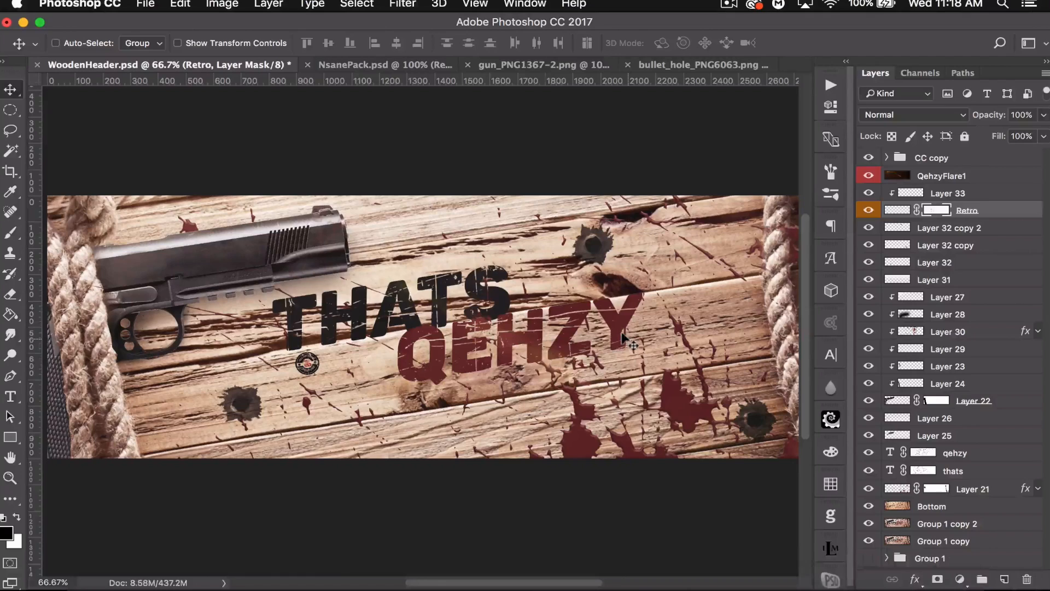
{"action": "key", "text": "super+minus"}
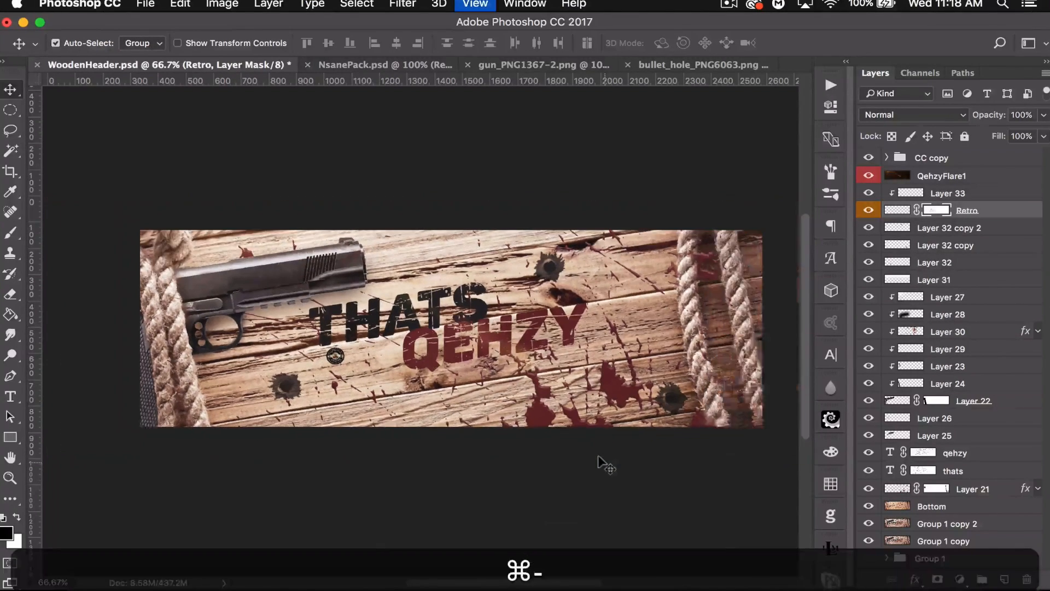
{"action": "key", "text": "super+minus"}
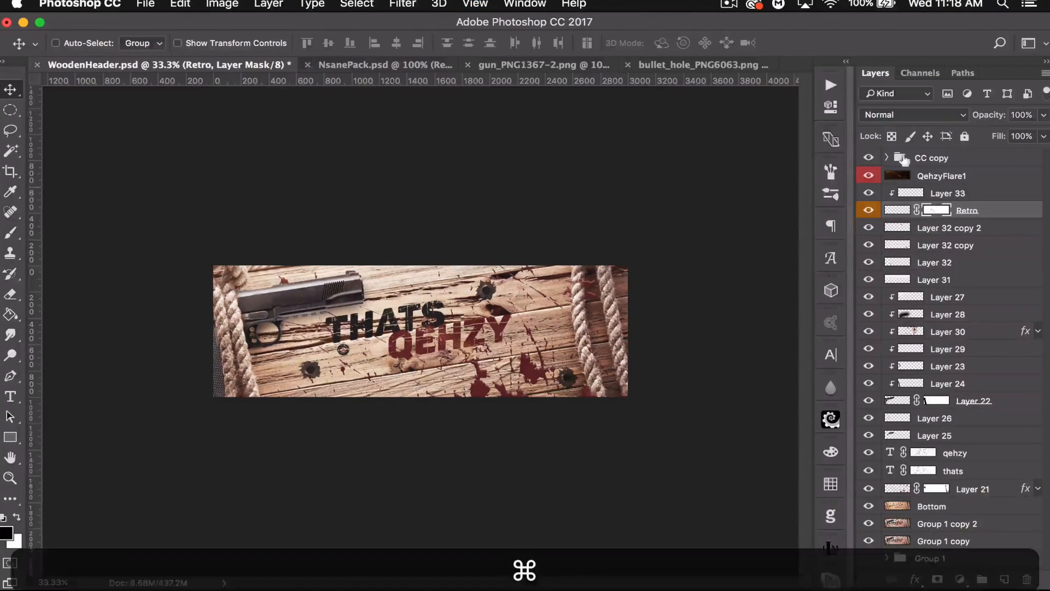
{"action": "left_click", "coordinate": [920, 157]}
{"action": "left_click", "coordinate": [961, 492], "text": "shift"}
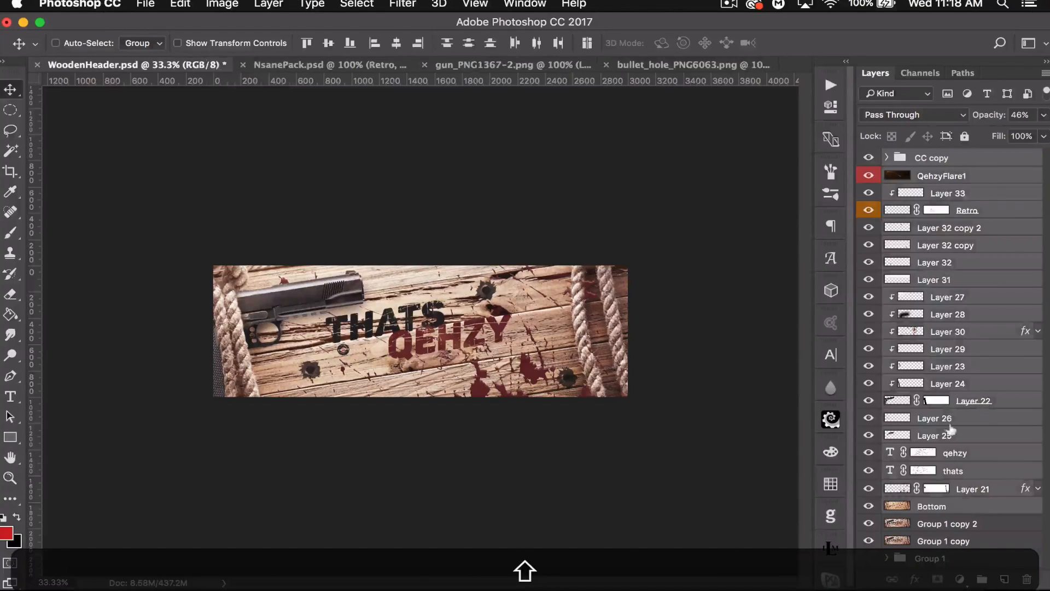
{"action": "key", "text": "super+g"}
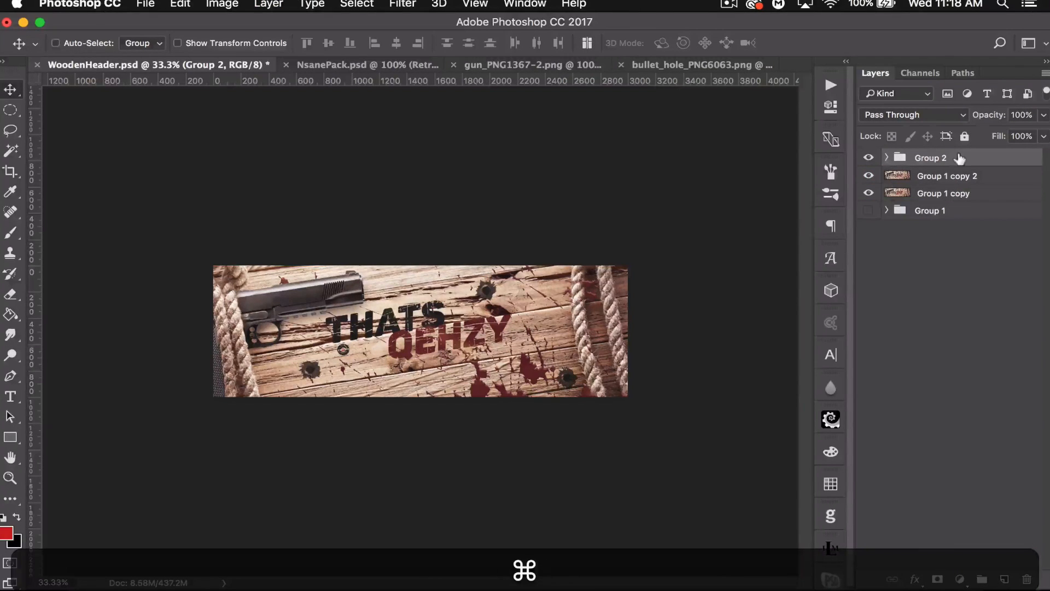
- Create a merged copy of the new group and apply a 2 pixel Gaussian Blur to it
{"action": "key", "text": "super+j"}
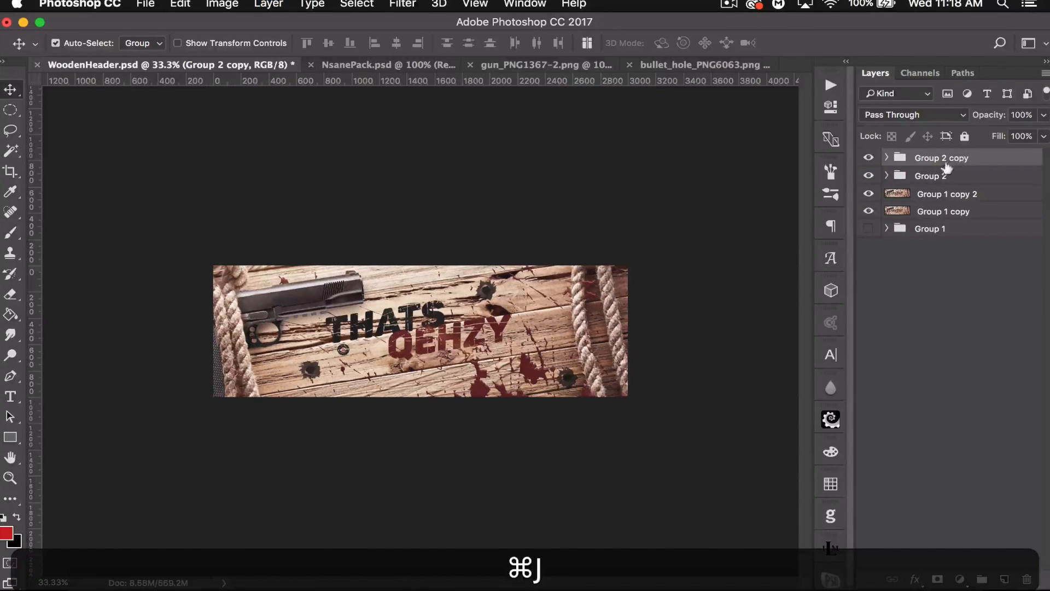
{"action": "key", "text": "super+e"}
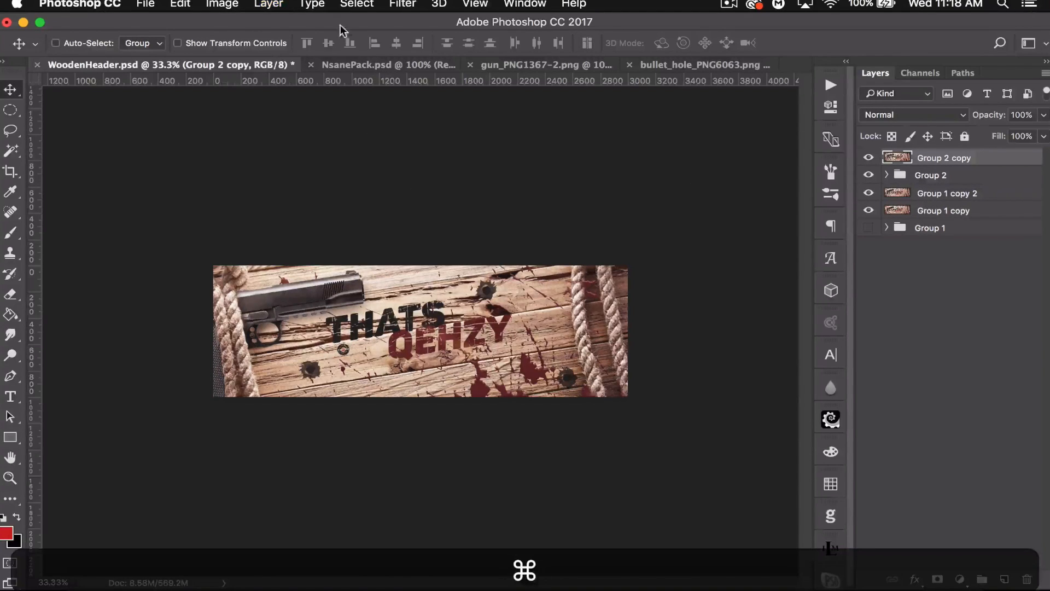
{"action": "left_click", "coordinate": [402, 4]}
{"action": "mouse_move", "coordinate": [492, 189]}
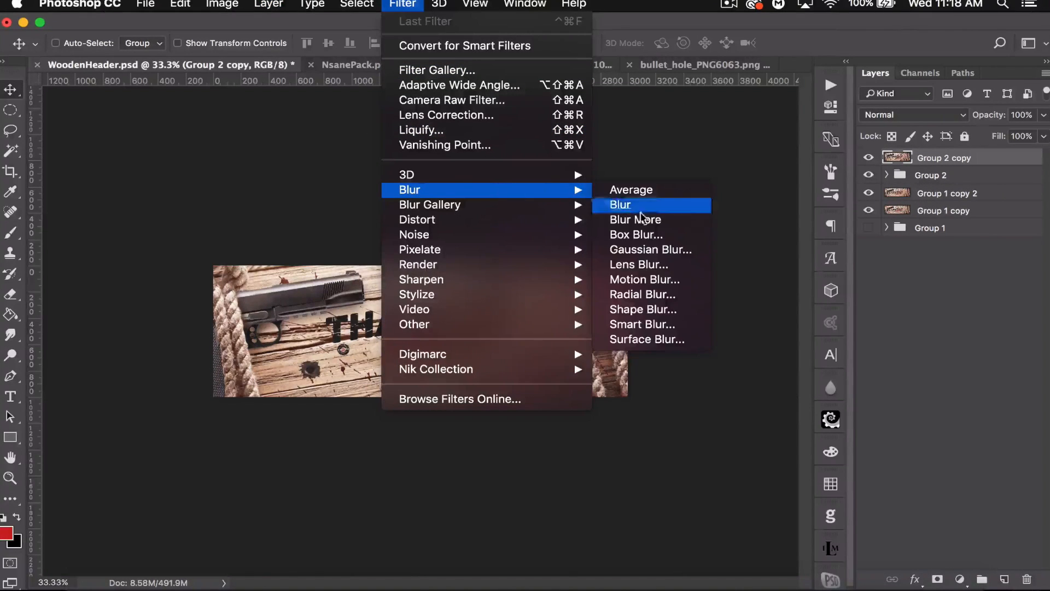
{"action": "left_click", "coordinate": [663, 252]}
{"action": "type", "text": "2"}
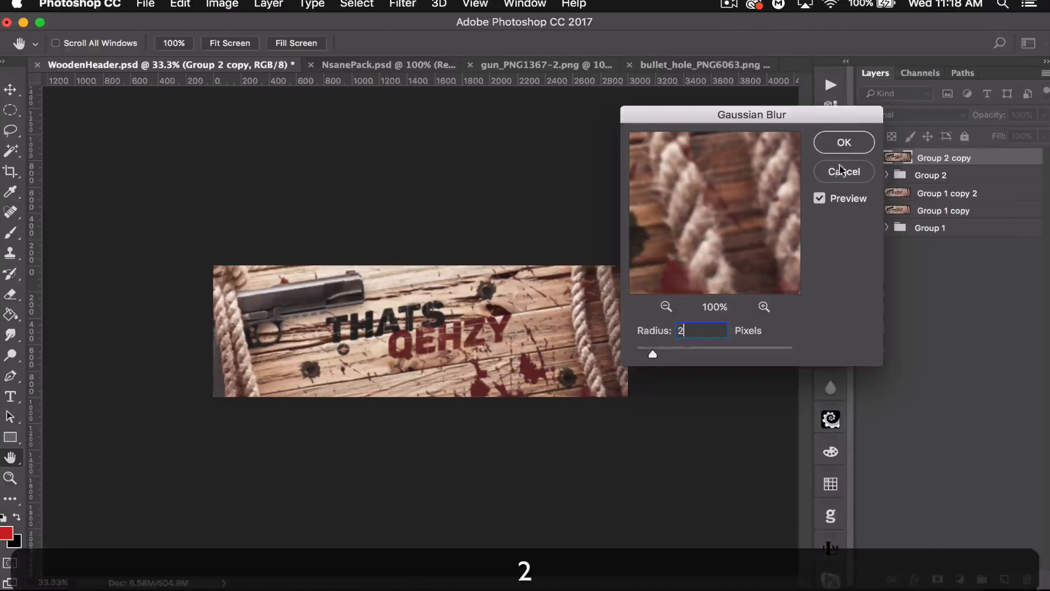
{"action": "left_click", "coordinate": [848, 141]}
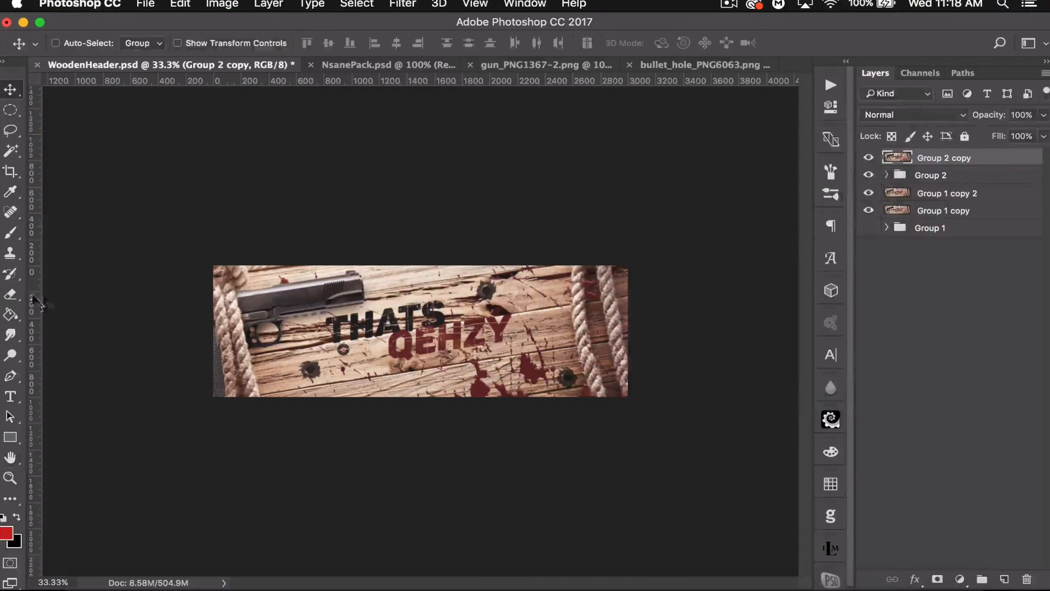
- Switch to the Eraser, enlarge it to about 1200 px, and erase most of the blurred merged copy across the header
{"action": "left_click", "coordinate": [22, 295]}
{"action": "key", "text": "bracketright"}
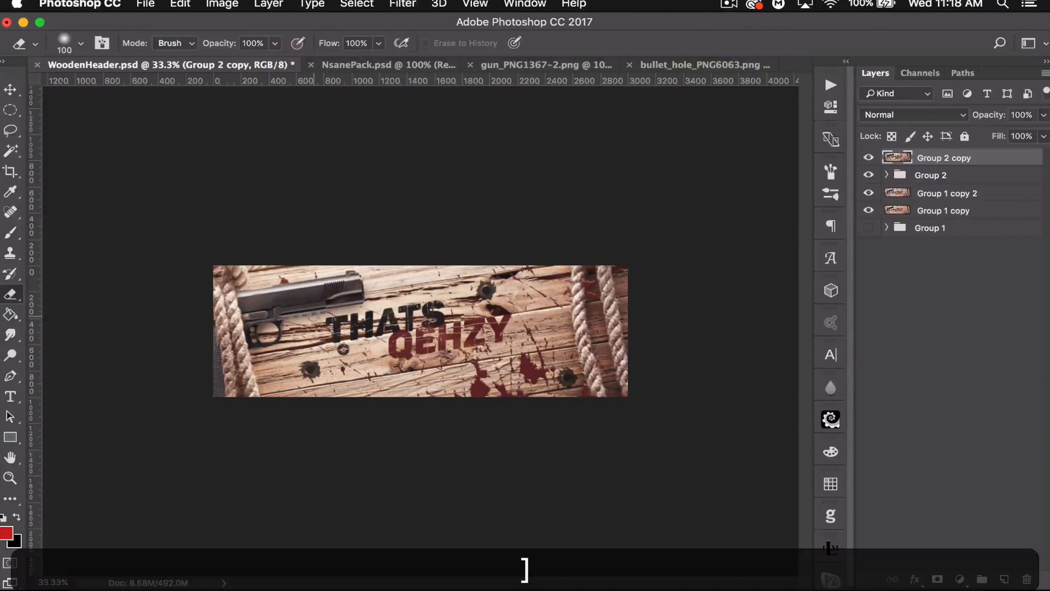
{"action": "key", "text": "bracketright"}
{"action": "key", "text": "bracketright"}
{"action": "key", "text": "bracketright"}
{"action": "key", "text": "bracketright"}
{"action": "key", "text": "bracketright"}
{"action": "key", "text": "bracketright"}
{"action": "key", "text": "bracketright"}
{"action": "key", "text": "bracketright"}
{"action": "key", "text": "bracketright"}
{"action": "key", "text": "bracketright"}
{"action": "key", "text": "bracketright"}
{"action": "key", "text": "bracketright"}
{"action": "left_click", "coordinate": [282, 318]}
{"action": "mouse_move", "coordinate": [339, 320]}
{"action": "left_mouse_down"}
{"action": "mouse_move", "coordinate": [460, 340]}
{"action": "mouse_move", "coordinate": [441, 322]}
{"action": "mouse_move", "coordinate": [546, 333]}
{"action": "mouse_move", "coordinate": [529, 363]}
{"action": "mouse_move", "coordinate": [506, 336]}
{"action": "left_mouse_up"}
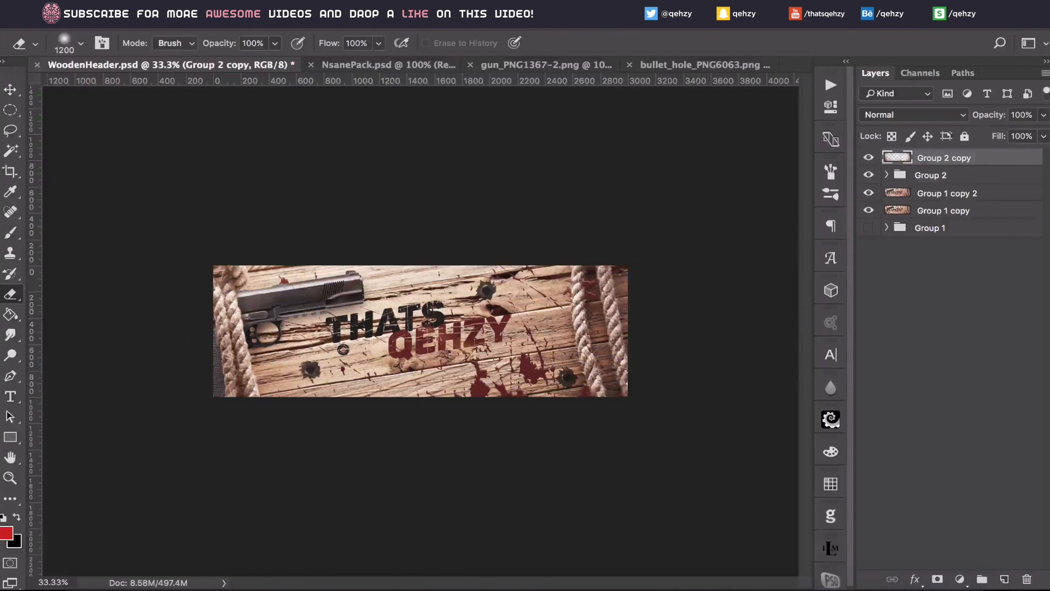
- Duplicate Group 2 and merge the duplicate into a single flattened layer above it
{"action": "left_click", "coordinate": [962, 175], "text": "shift"}
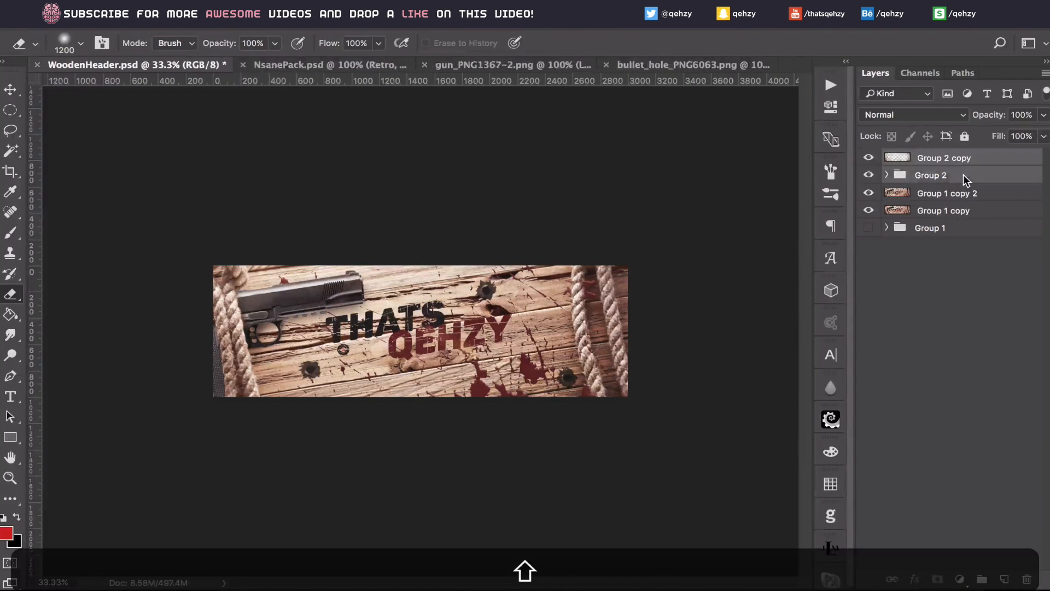
{"action": "key", "text": "super+j"}
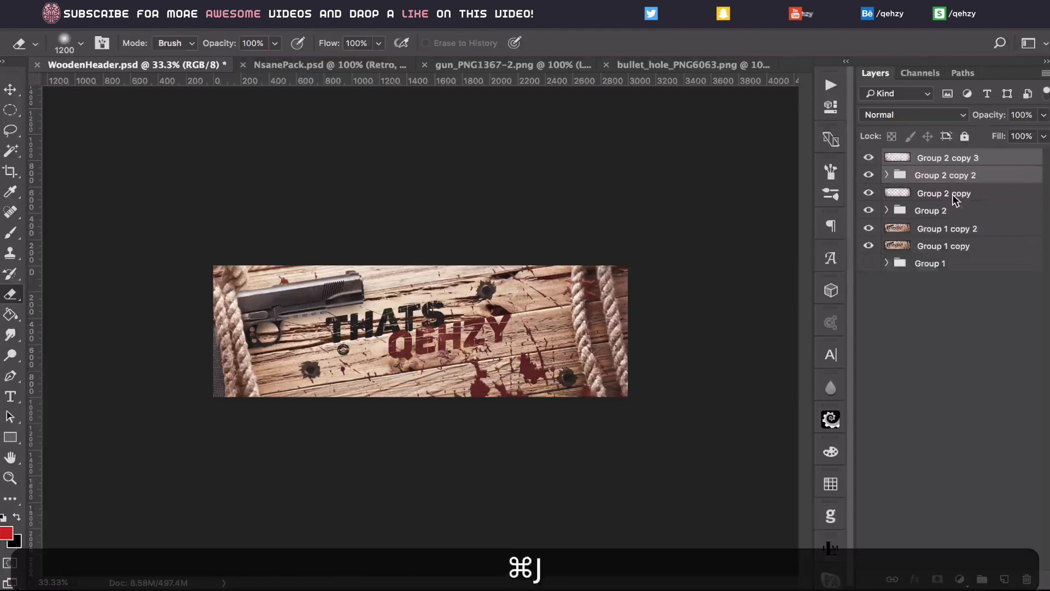
{"action": "key", "text": "super+e"}
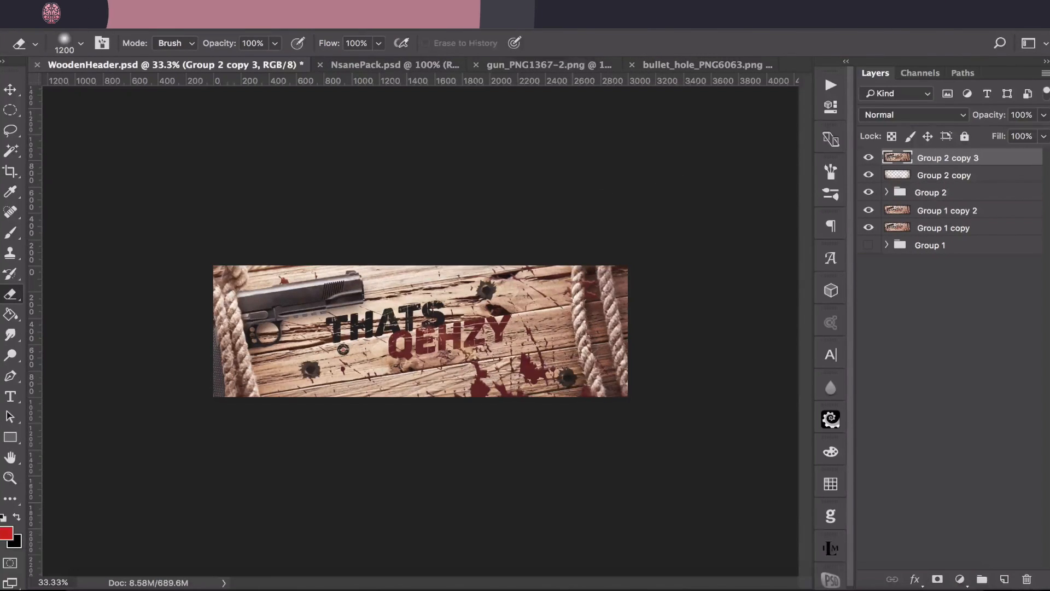
- Fit the canvas on screen and toggle the top merged layers' visibility to compare the header before and after
{"action": "left_click", "coordinate": [399, 14]}
{"action": "mouse_move", "coordinate": [553, 285]}
{"action": "left_click", "coordinate": [659, 323]}
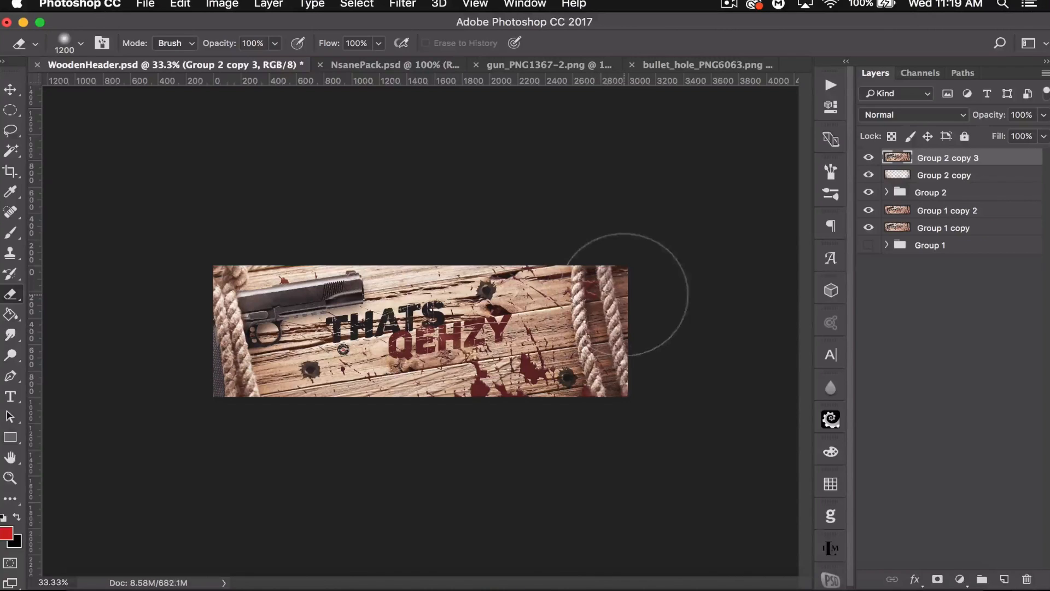
{"action": "key", "text": "super+0"}
{"action": "key", "text": "super+minus"}
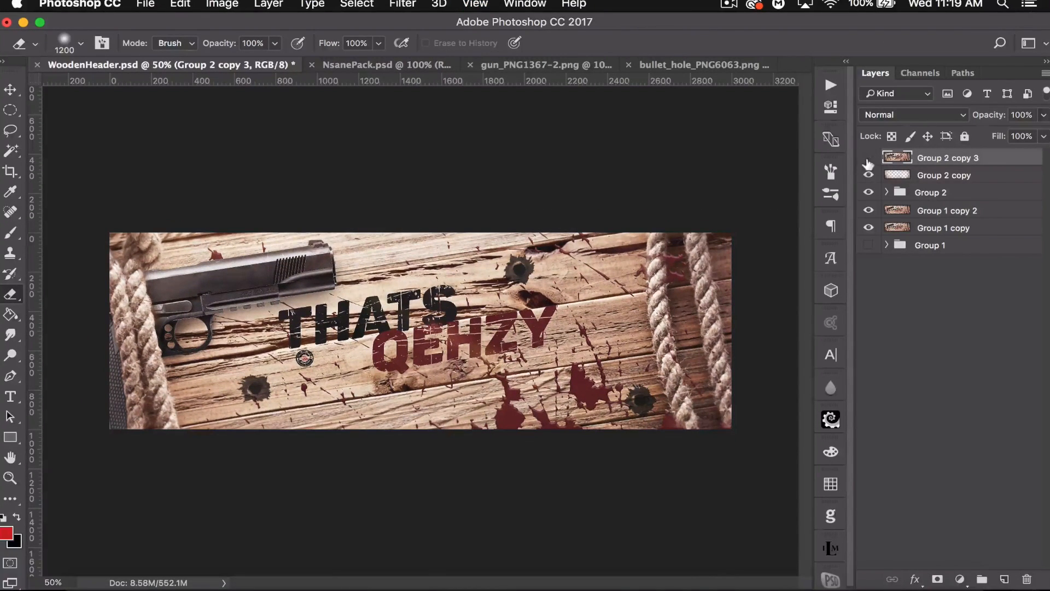
{"action": "left_click", "coordinate": [870, 187]}
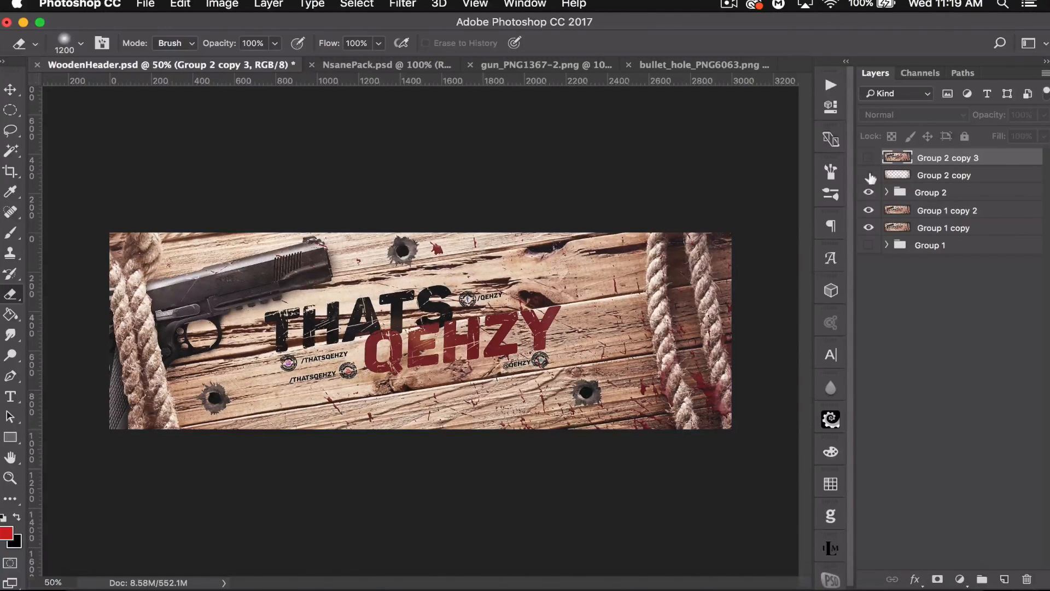
{"action": "left_click", "coordinate": [866, 157]}
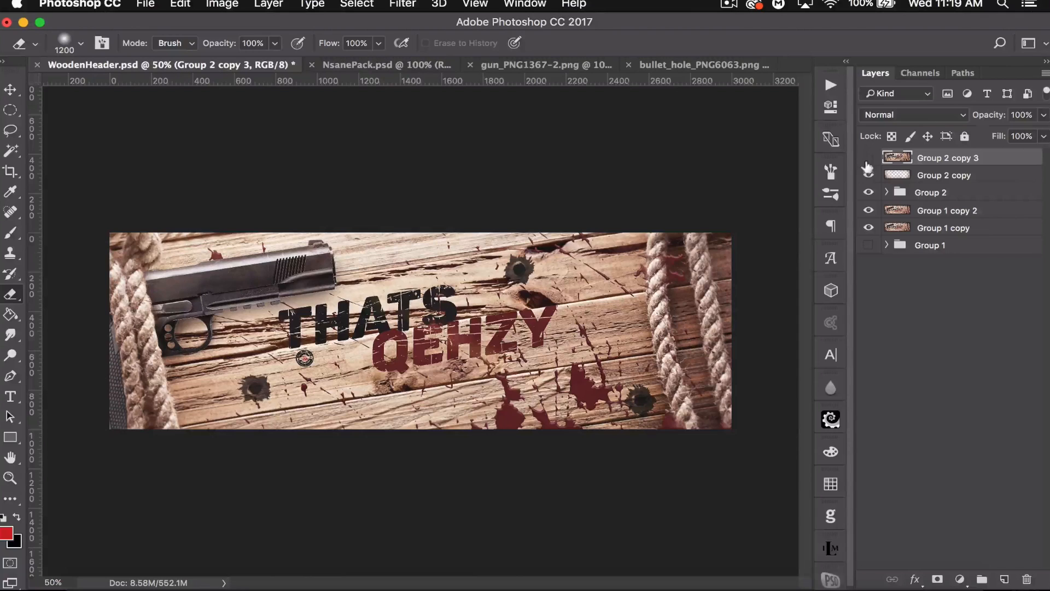
{"action": "left_click", "coordinate": [870, 187]}
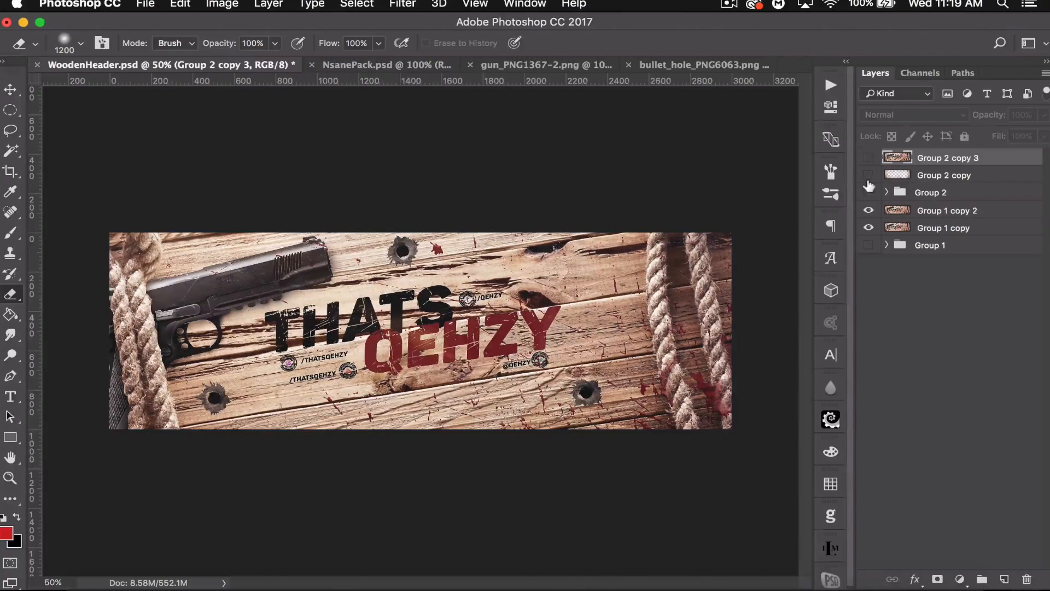